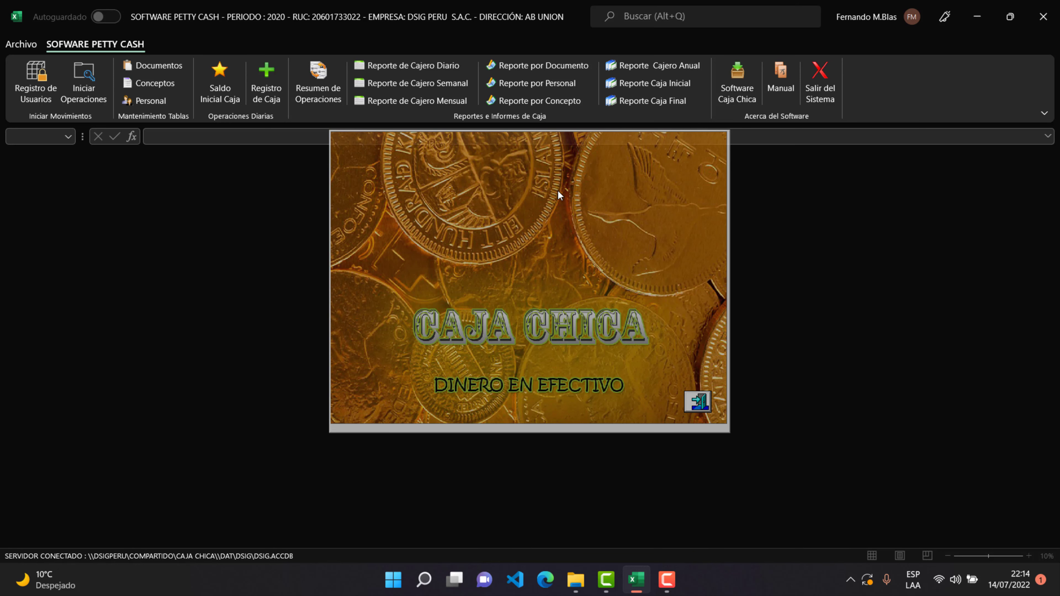
# Close the welcome screen, open the user registry and start a new user record, authorizing it with the process password.
pyautogui.click(700, 405)
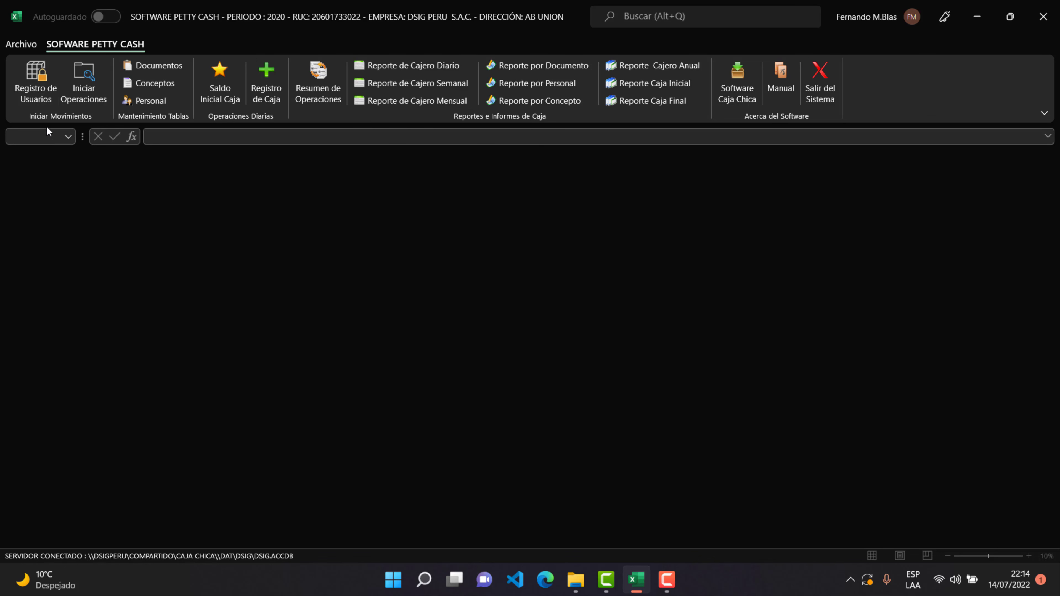
pyautogui.click(44, 104)
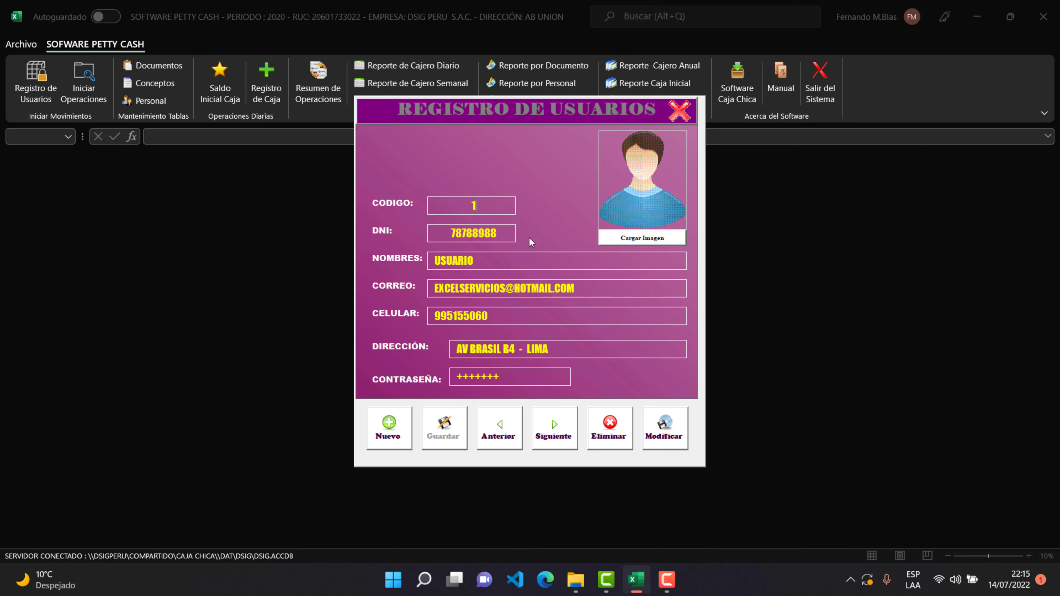
pyautogui.click(408, 433)
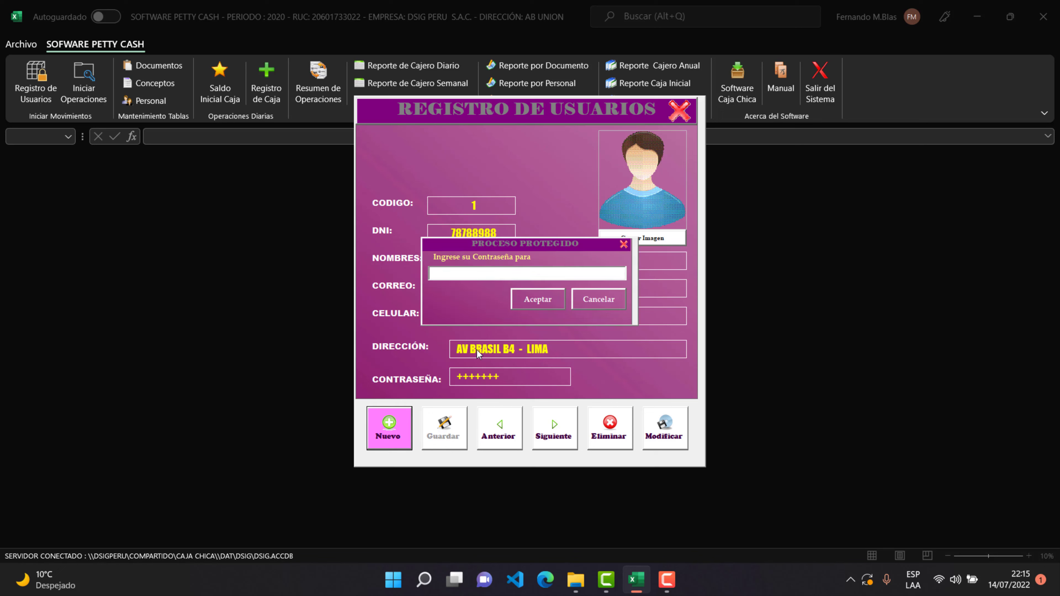
pyautogui.write('+++')
pyautogui.write('+++')
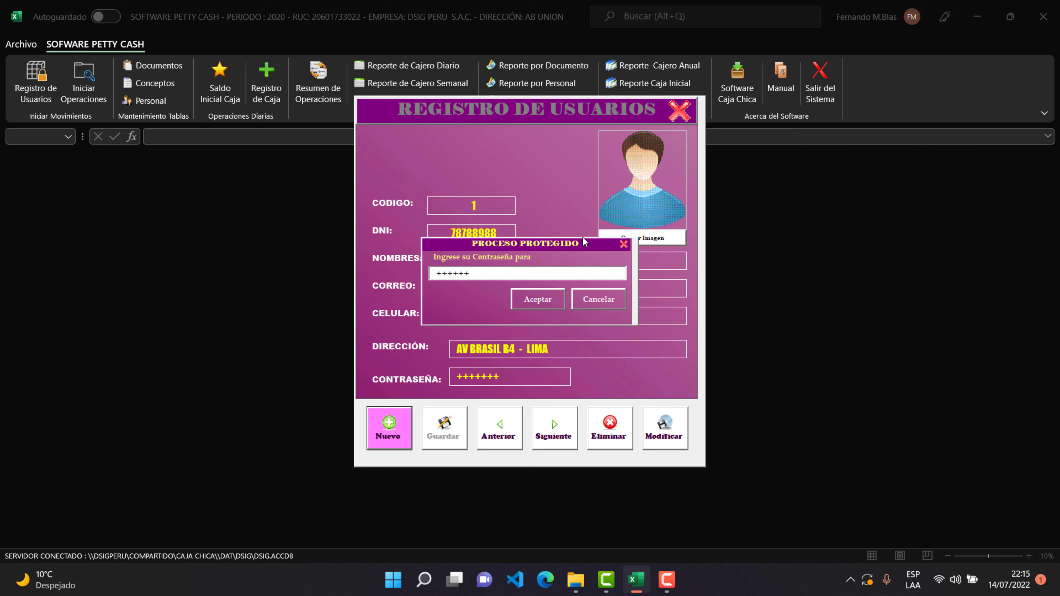
pyautogui.click(547, 299)
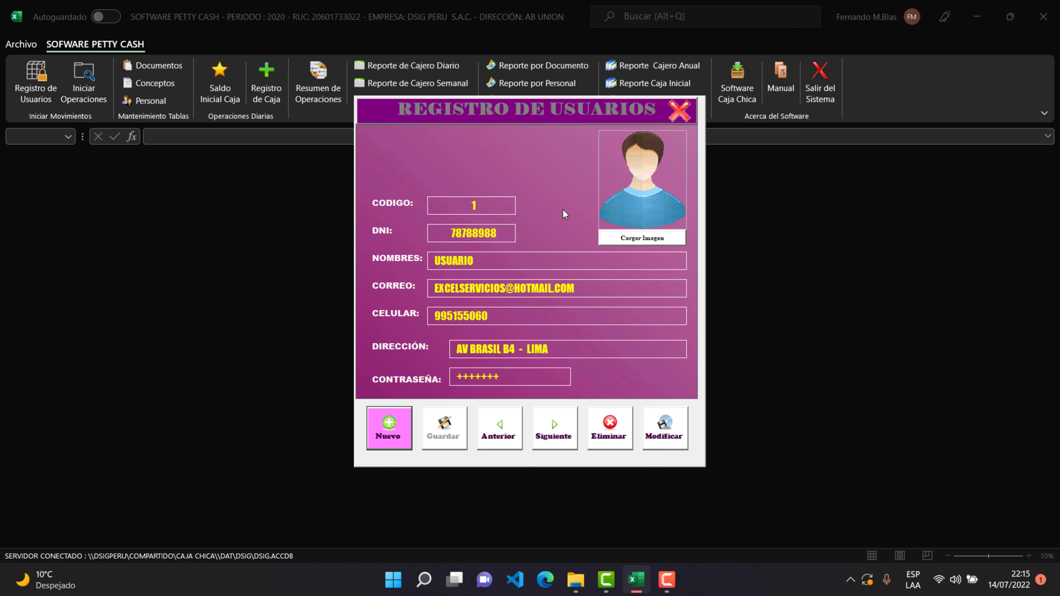
# Register the new user with ID number, name, e-mail, mobile number, address and password, and save the record.
pyautogui.click(469, 234)
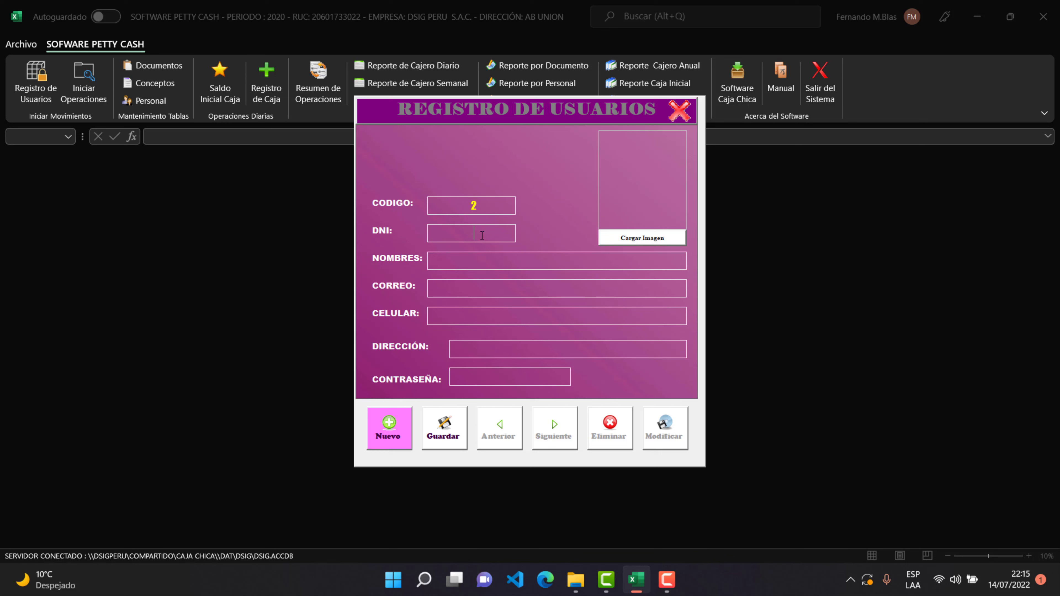
pyautogui.write('5454545')
pyautogui.click(467, 260)
pyautogui.write('MILAGROS')
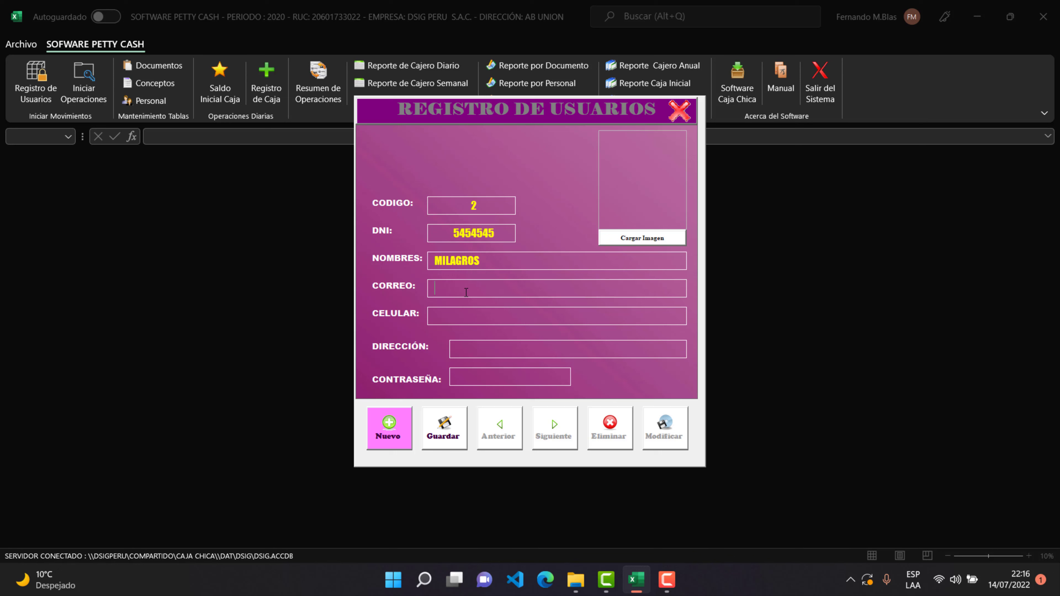
pyautogui.write('MILI@')
pyautogui.click(457, 319)
pyautogui.write('988W')
pyautogui.click(465, 341)
pyautogui.write('LA UNION')
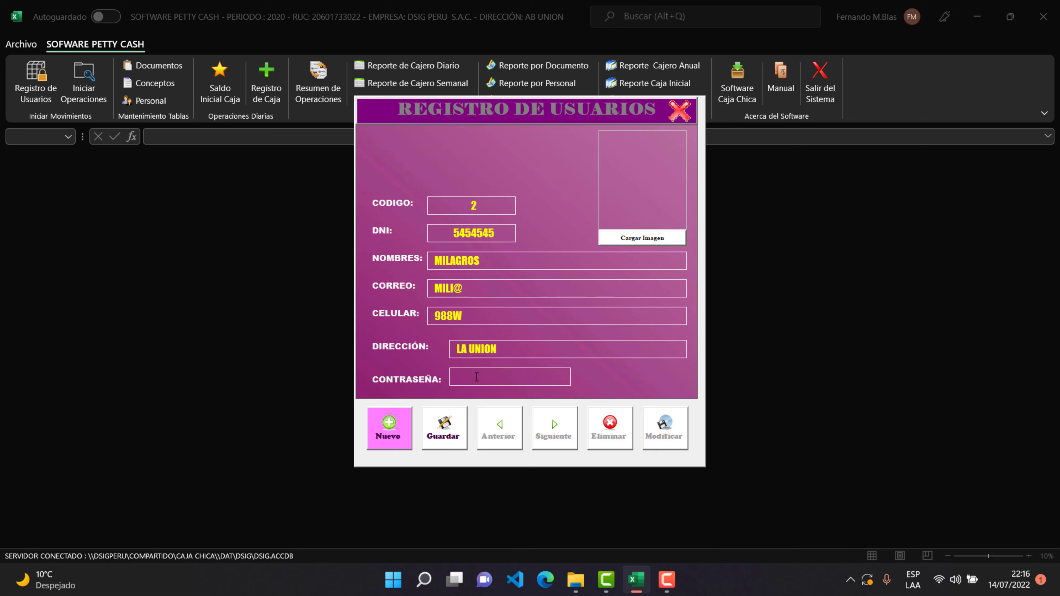
pyautogui.write('+++++')
pyautogui.click(441, 425)
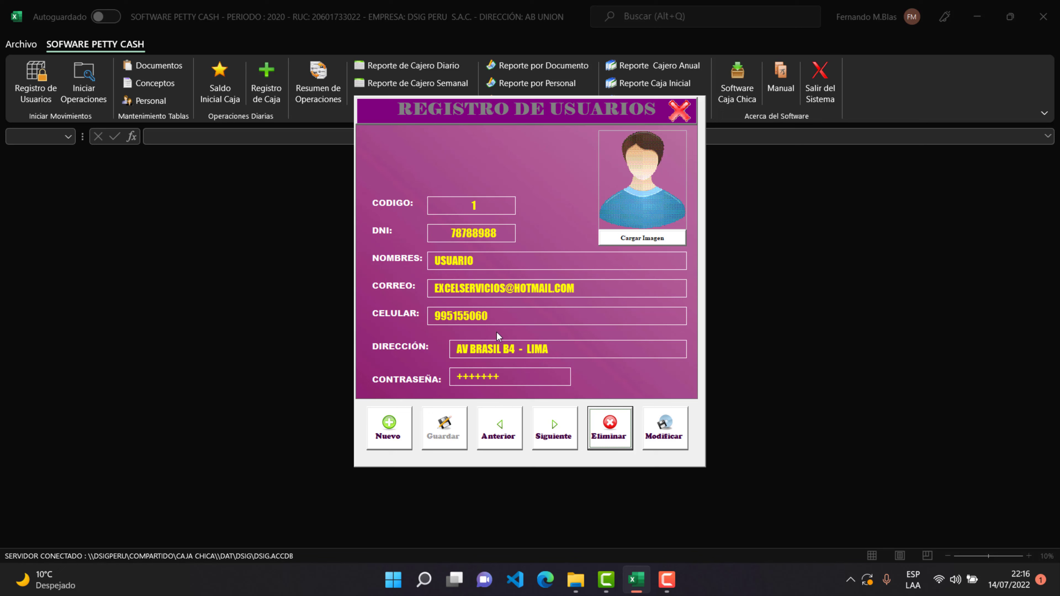
# Browse forward and back through the registered users to check the new record, and close the user registry.
pyautogui.click(564, 430)
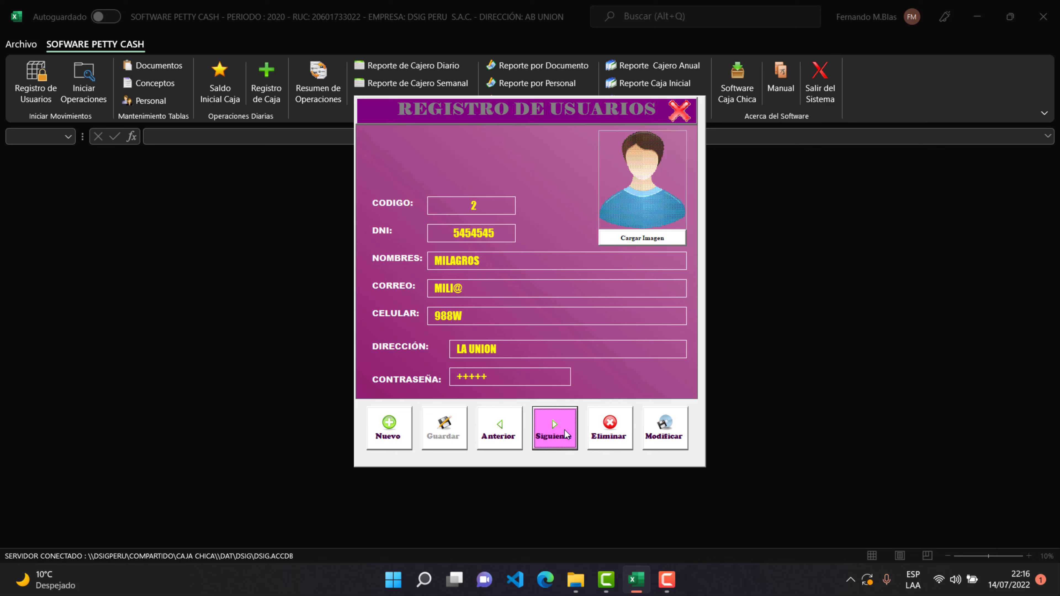
pyautogui.click(564, 430)
pyautogui.click(556, 349)
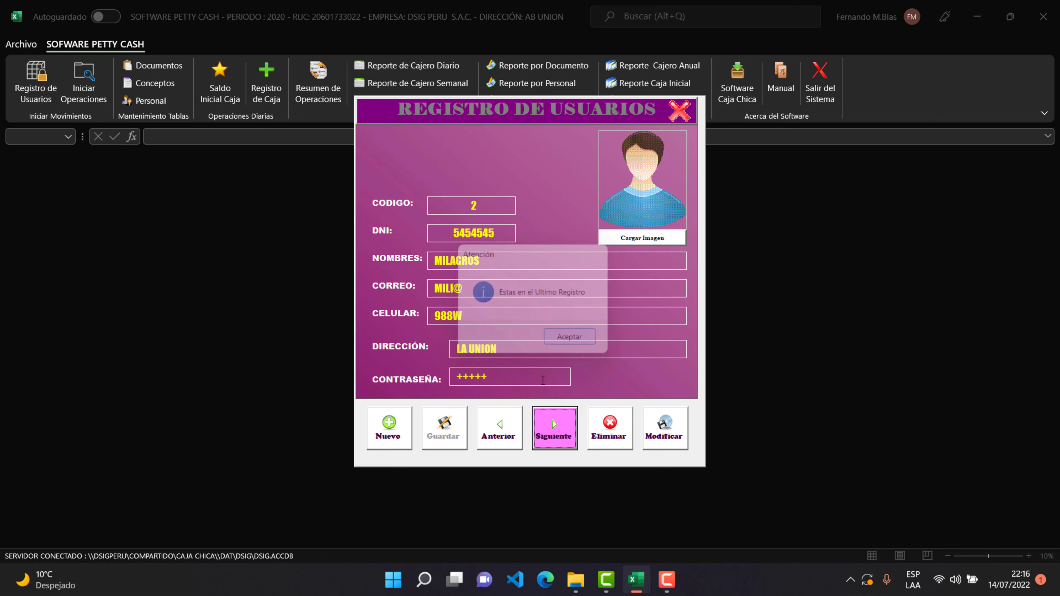
pyautogui.click(508, 446)
pyautogui.click(555, 438)
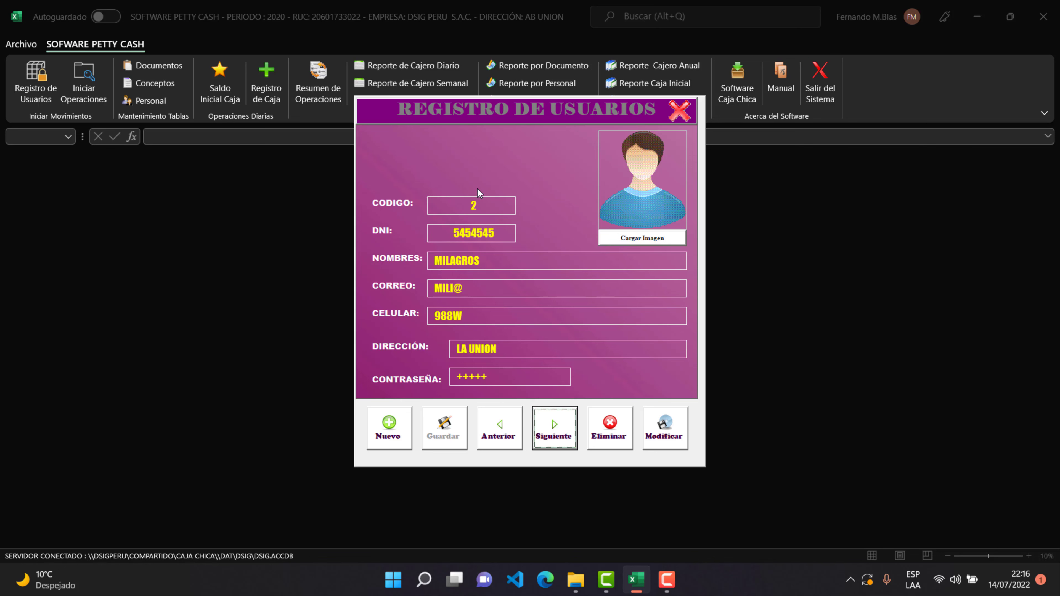
pyautogui.click(678, 110)
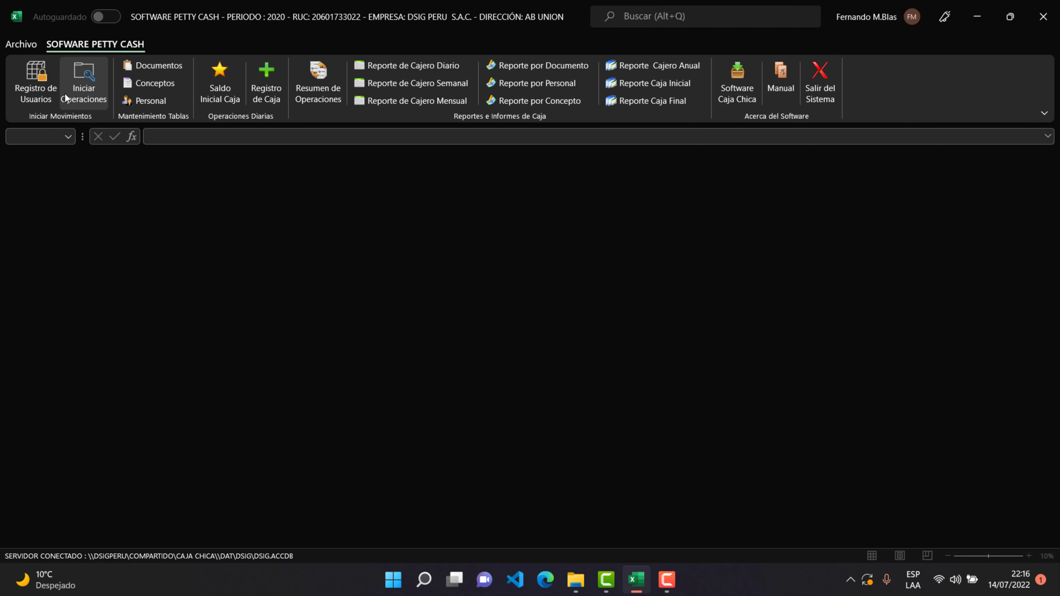
# Start cash operations as the second listed user, entering that user's password.
pyautogui.click(79, 91)
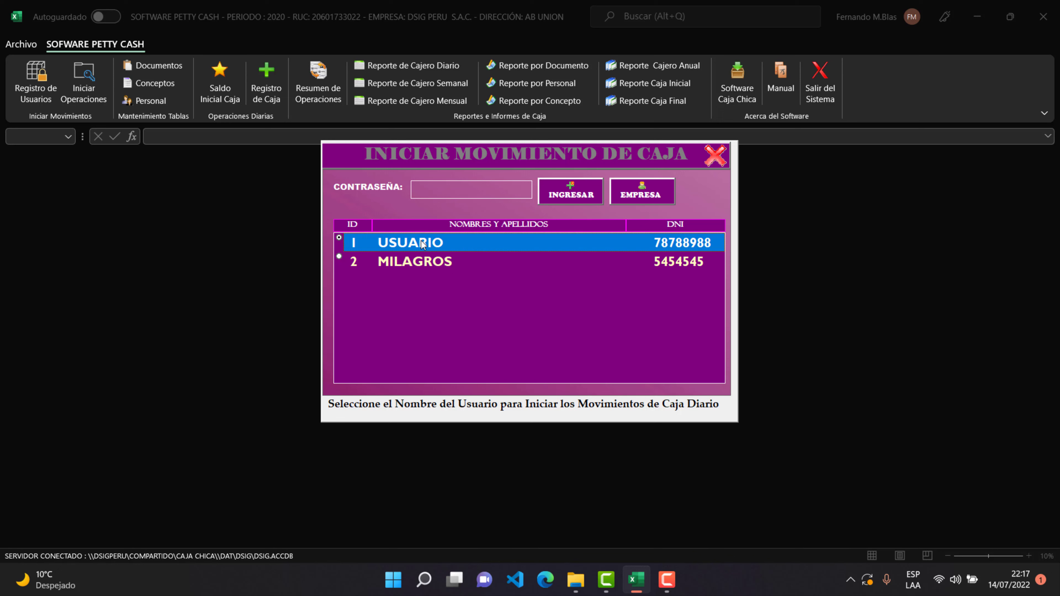
pyautogui.click(403, 265)
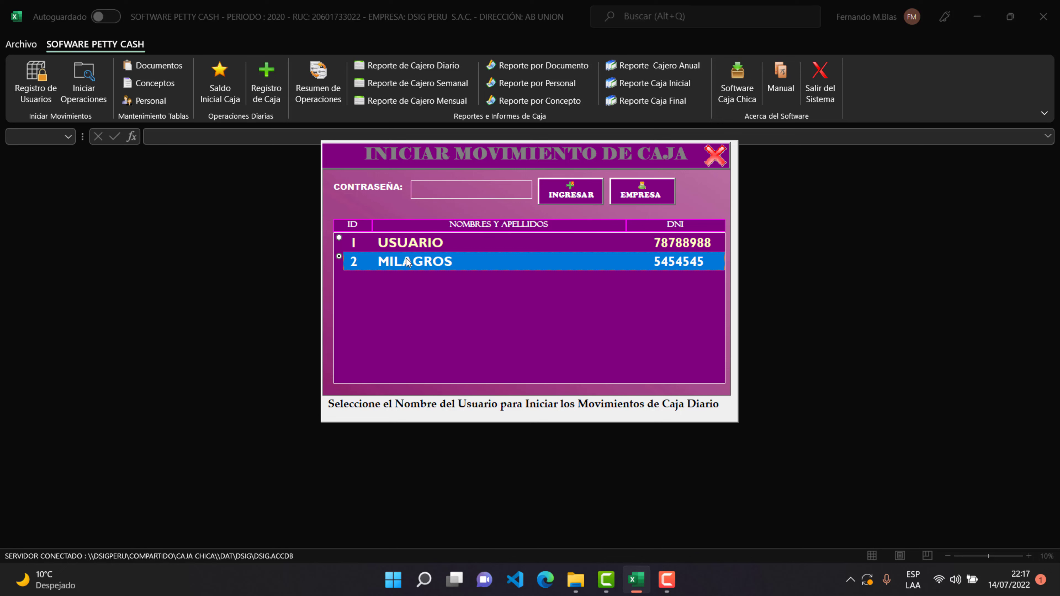
pyautogui.click(449, 196)
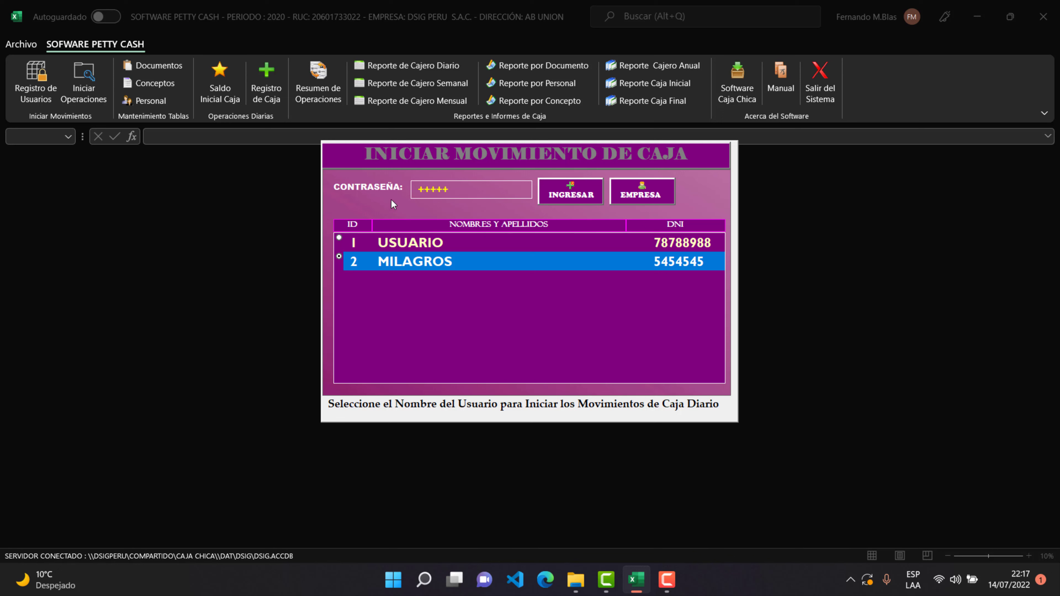
pyautogui.click(580, 198)
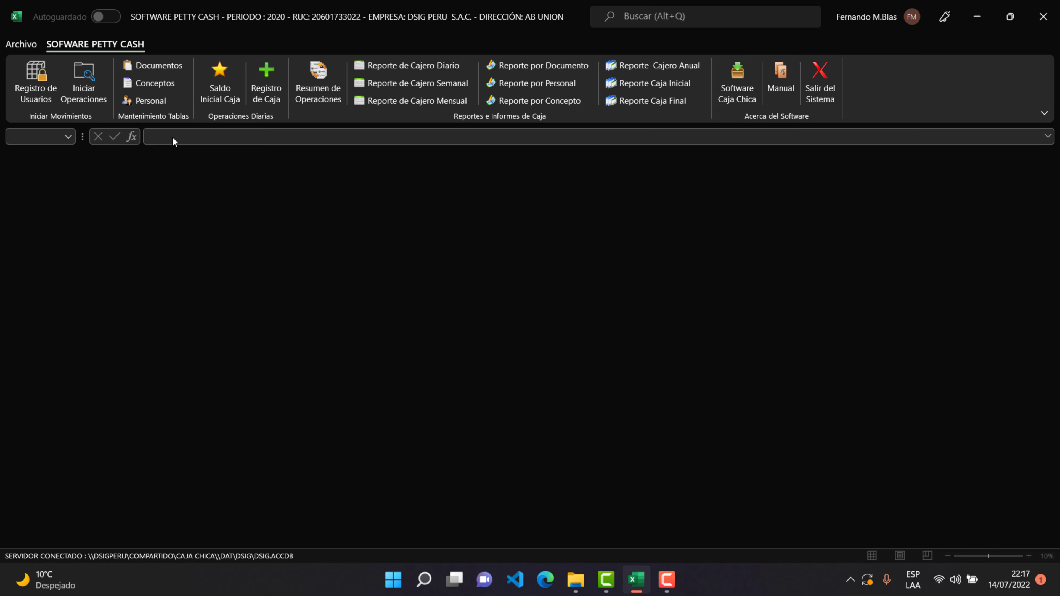
# Look through the list of document types and save a new one called NOMINA.
pyautogui.click(151, 70)
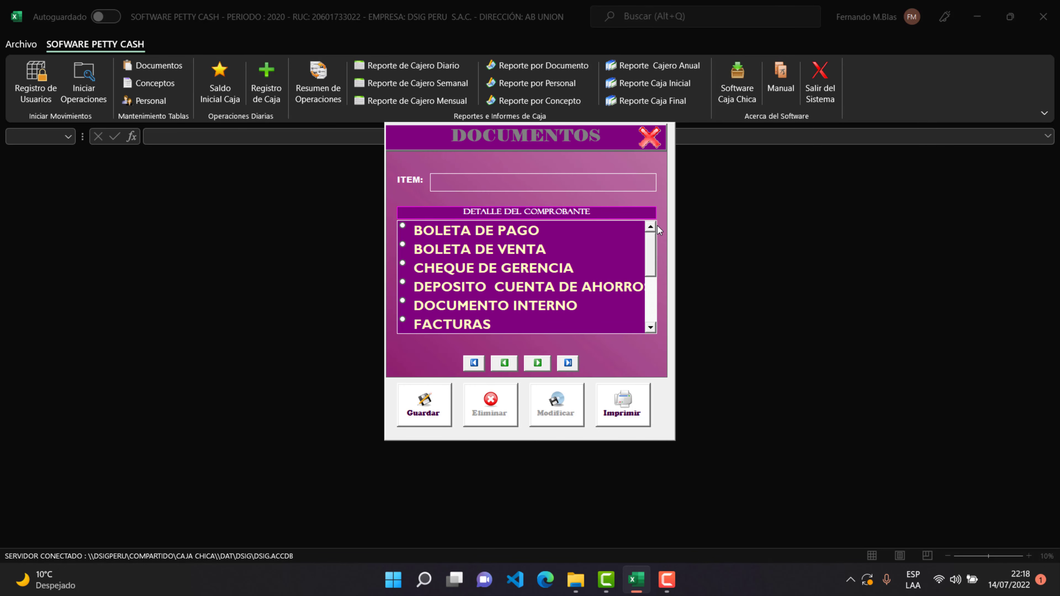
pyautogui.moveTo(652, 234); pyautogui.dragTo(627, 239)
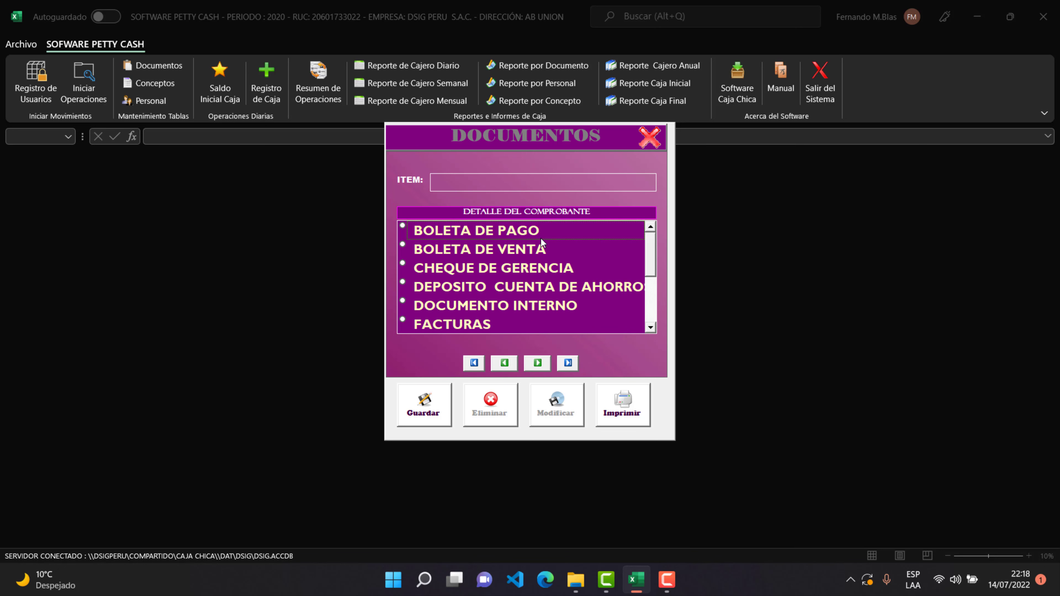
pyautogui.click(508, 233)
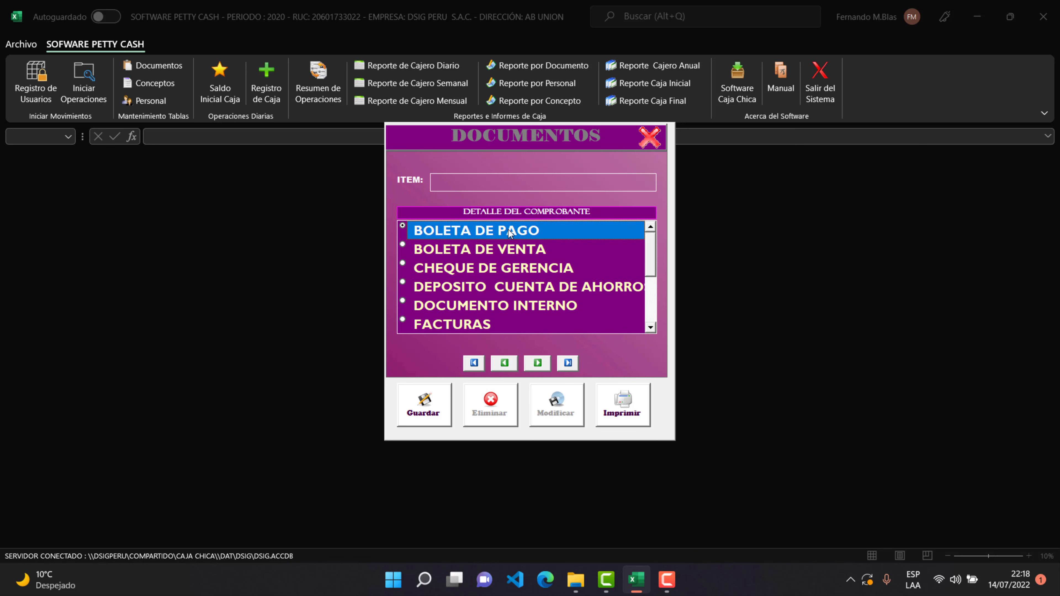
pyautogui.click(508, 249)
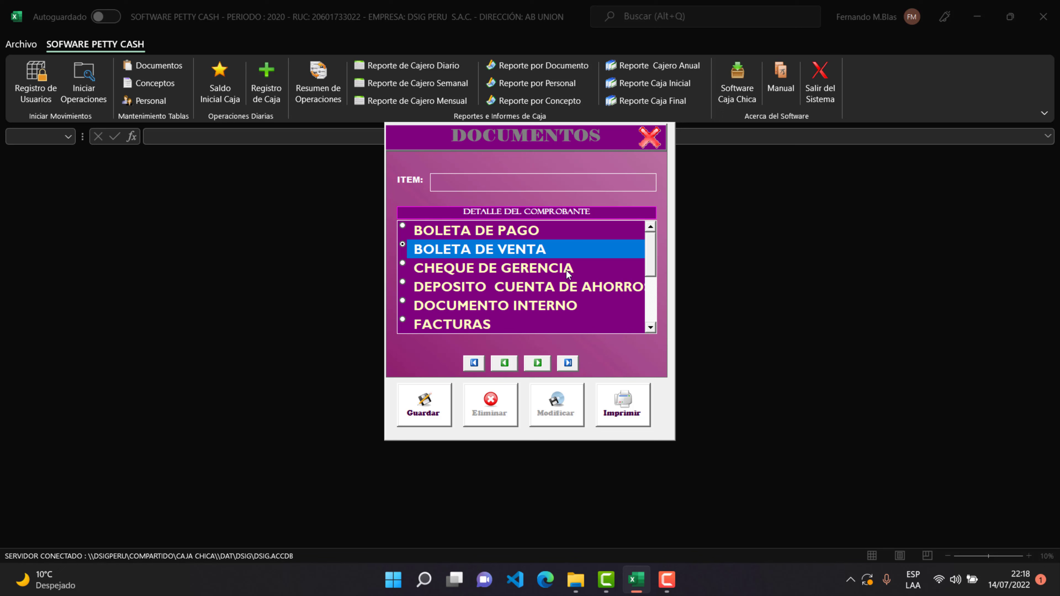
pyautogui.moveTo(651, 251); pyautogui.dragTo(649, 311)
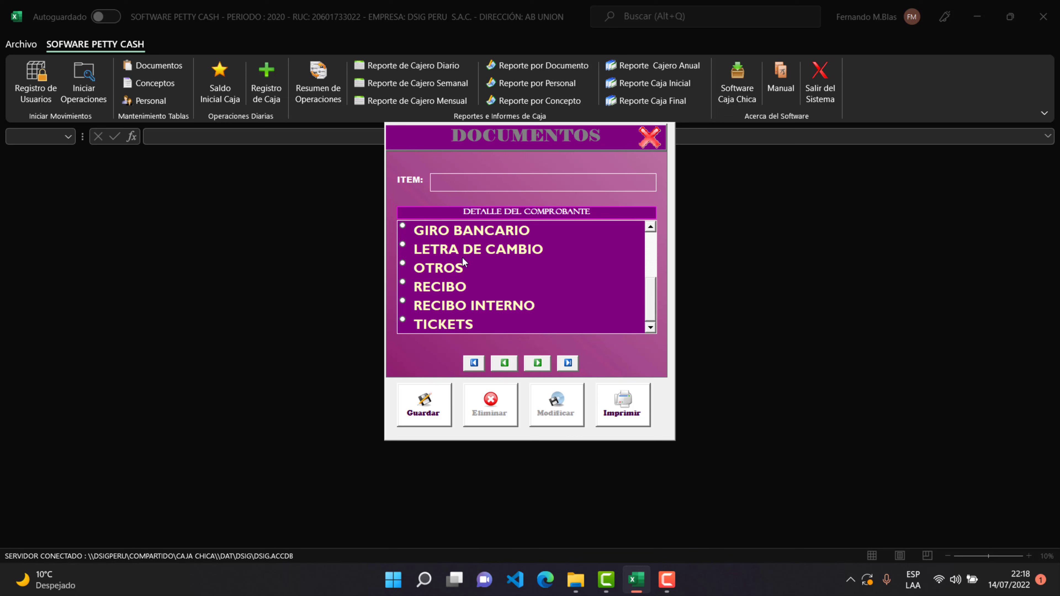
pyautogui.click(462, 184)
pyautogui.write('NOMINA')
pyautogui.click(441, 408)
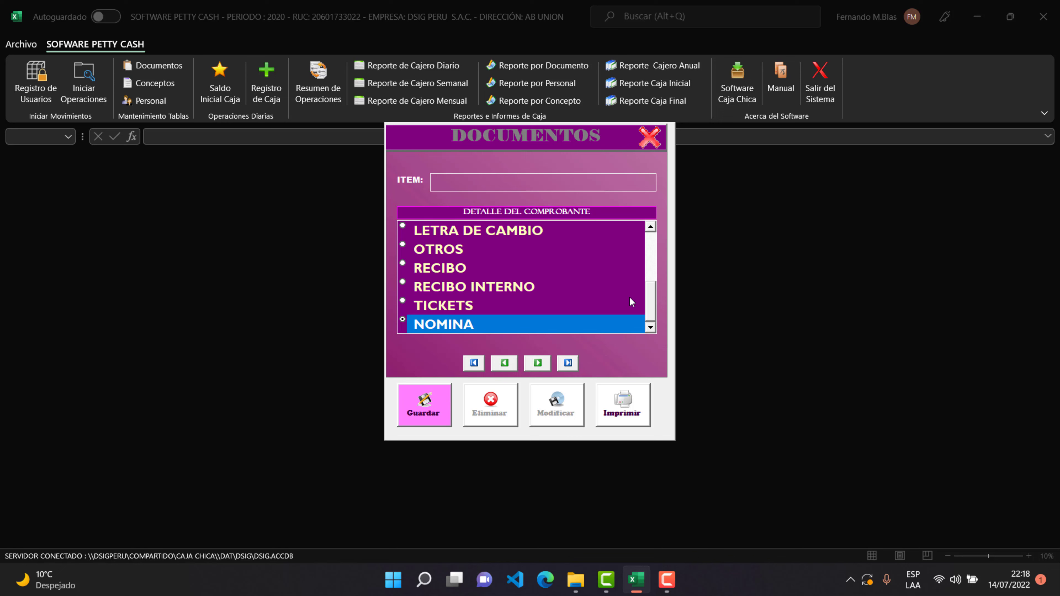
# Step back through the document type records from the last one, select GIRO BANCARIO, and close the documents form.
pyautogui.click(547, 362)
pyautogui.press('Return')
pyautogui.click(505, 364)
pyautogui.click(506, 364)
pyautogui.click(506, 364)
pyautogui.click(506, 364)
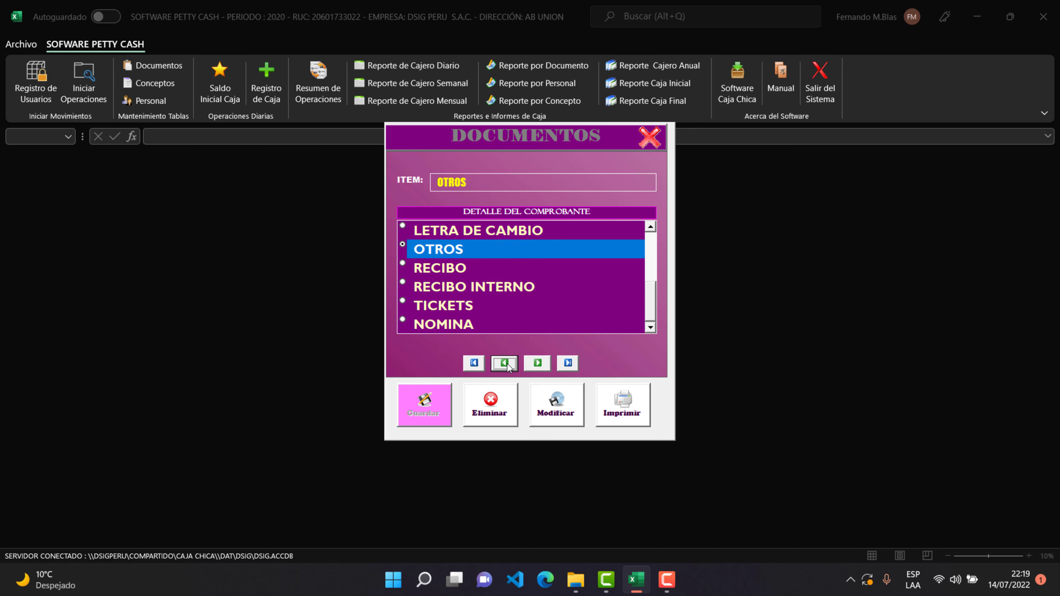
pyautogui.click(506, 364)
pyautogui.click(505, 364)
pyautogui.click(506, 364)
pyautogui.click(506, 364)
pyautogui.click(505, 365)
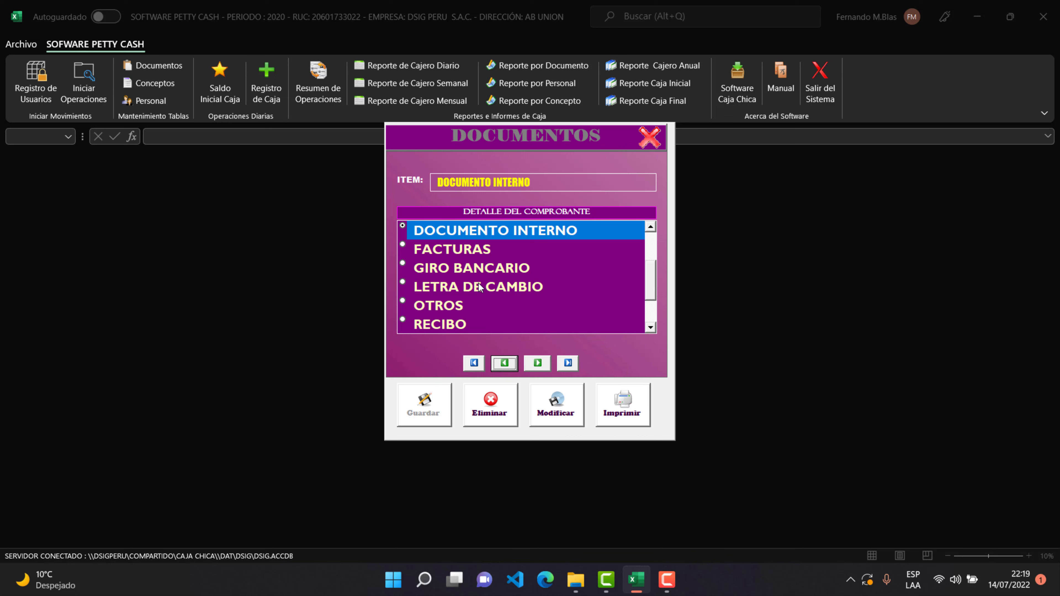
pyautogui.click(479, 268)
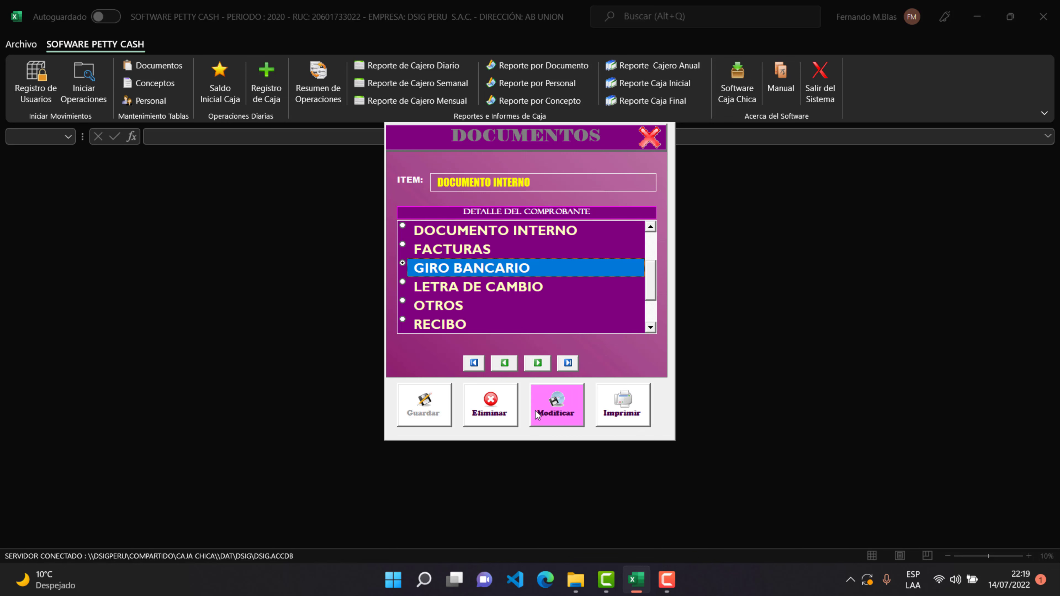
pyautogui.click(643, 146)
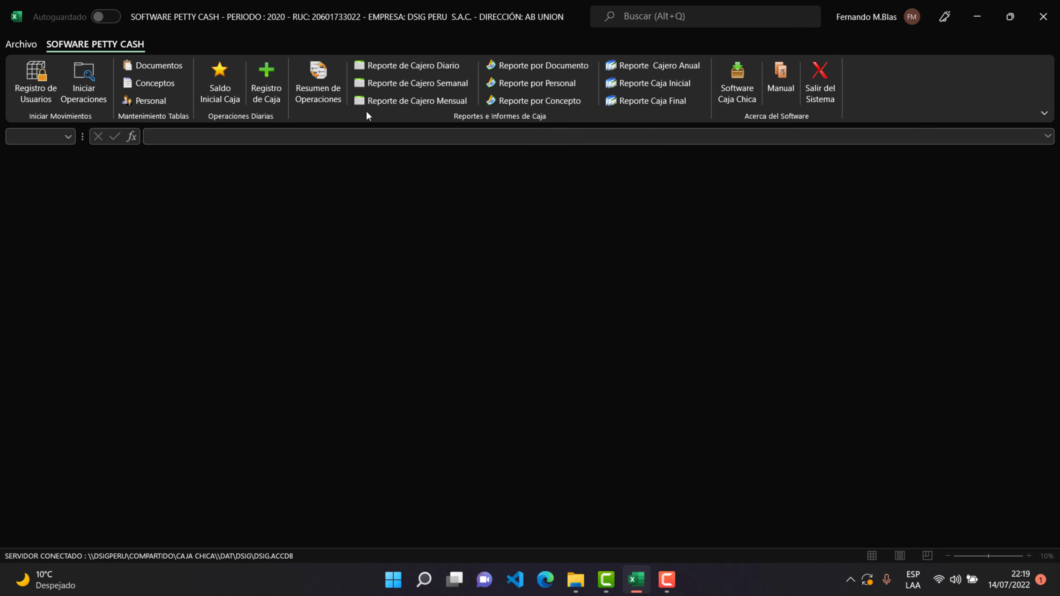
# Save a new concept called INTERNET in the concepts table.
pyautogui.click(151, 86)
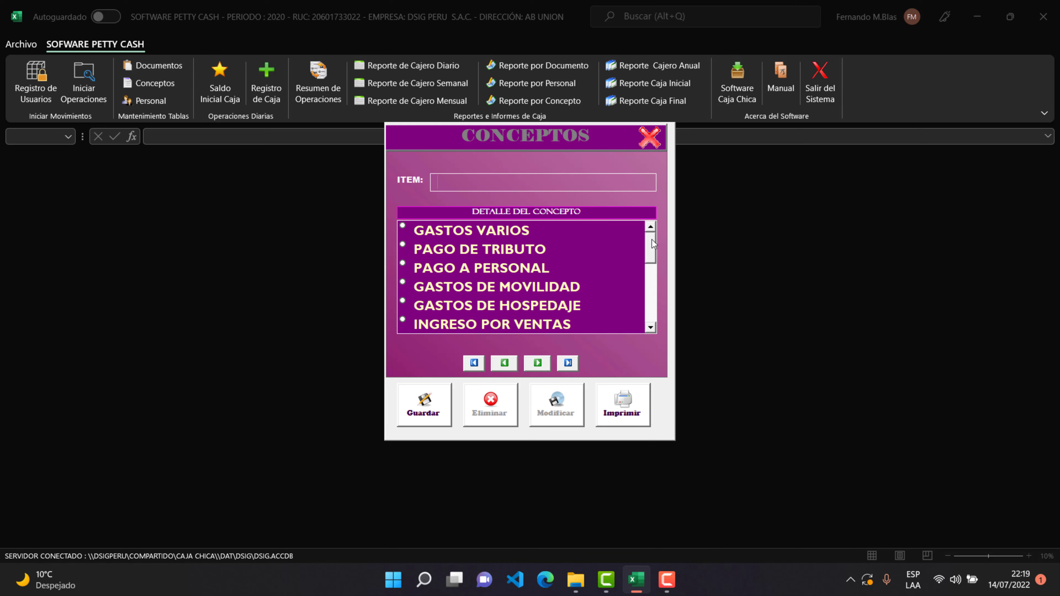
pyautogui.moveTo(651, 240); pyautogui.dragTo(630, 234)
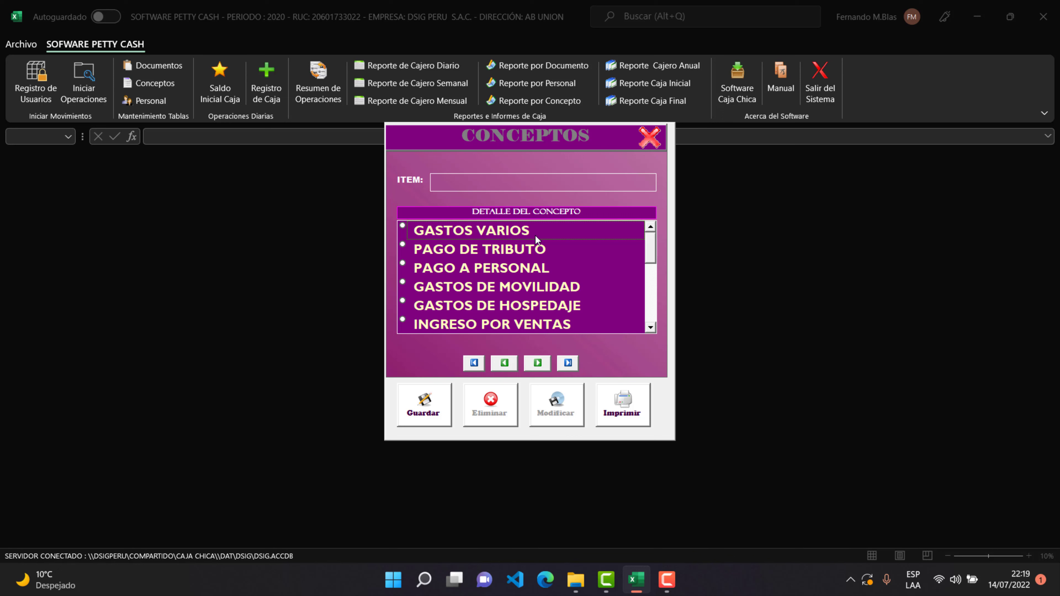
pyautogui.click(494, 183)
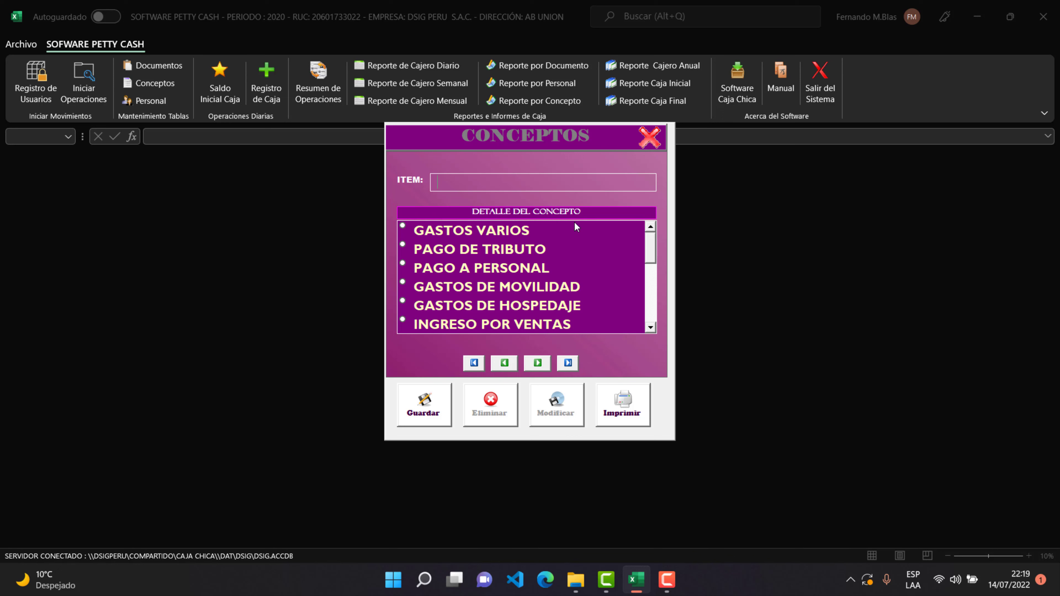
pyautogui.write('INTRE')
pyautogui.press('BackSpace')
pyautogui.press('BackSpace')
pyautogui.write('ERNET')
pyautogui.click(424, 404)
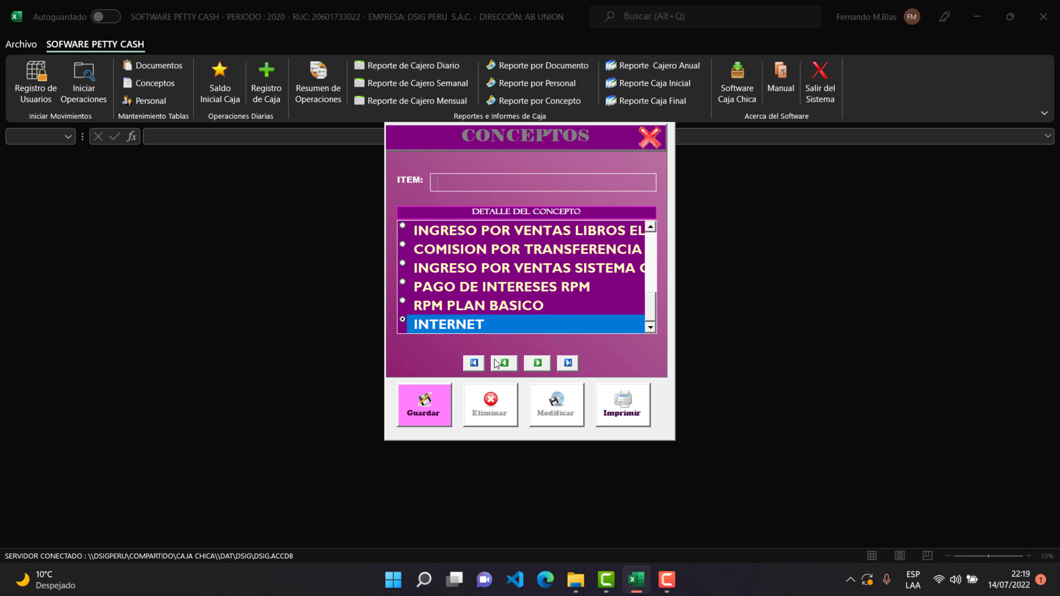
# Step through the concept records around PAGO DE INTERESES RPM, RPM PLAN BASICO and INTERNET, and close the concepts form.
pyautogui.click(484, 288)
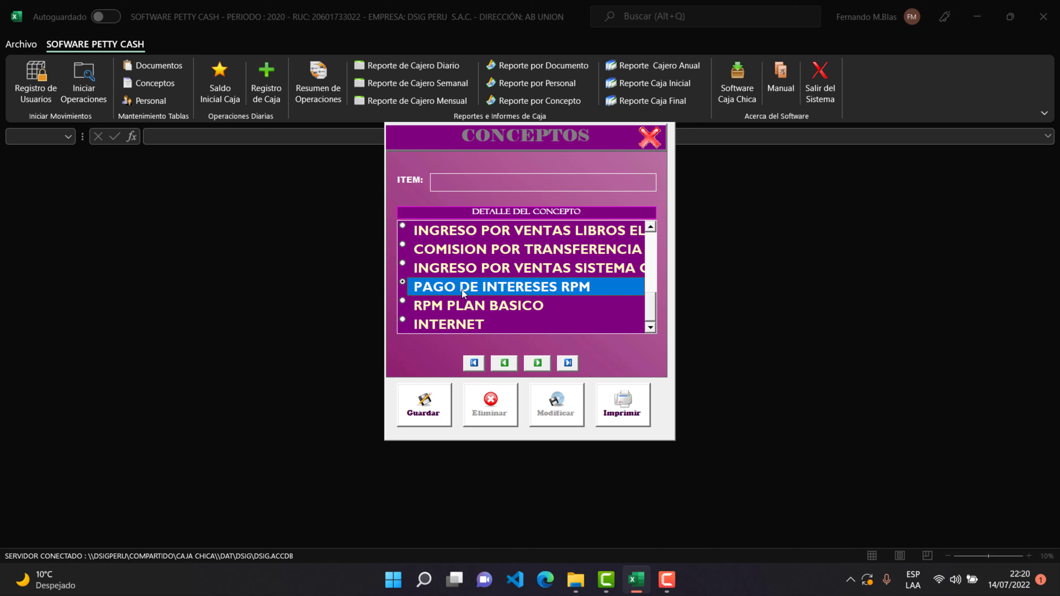
pyautogui.click(539, 363)
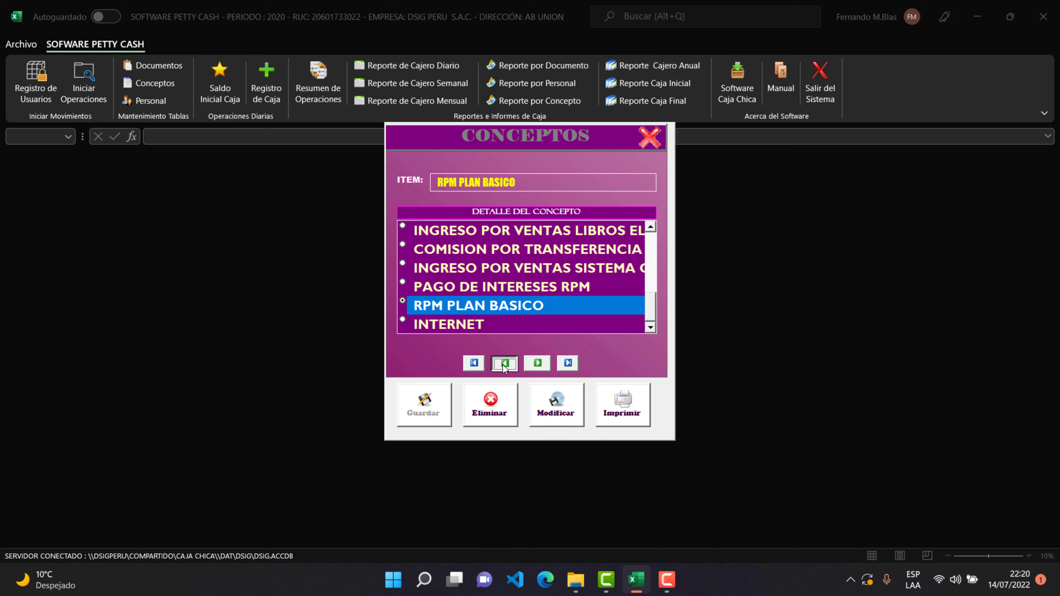
pyautogui.click(504, 363)
pyautogui.click(537, 363)
pyautogui.click(537, 363)
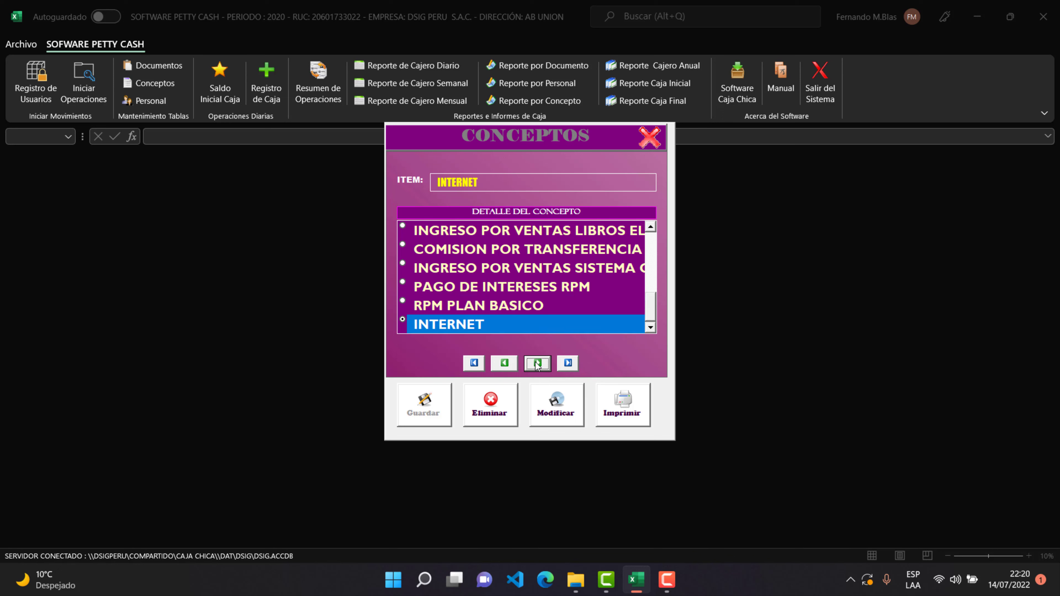
pyautogui.click(649, 144)
# Save a new person's name in the personnel table and close the personnel form.
pyautogui.click(143, 99)
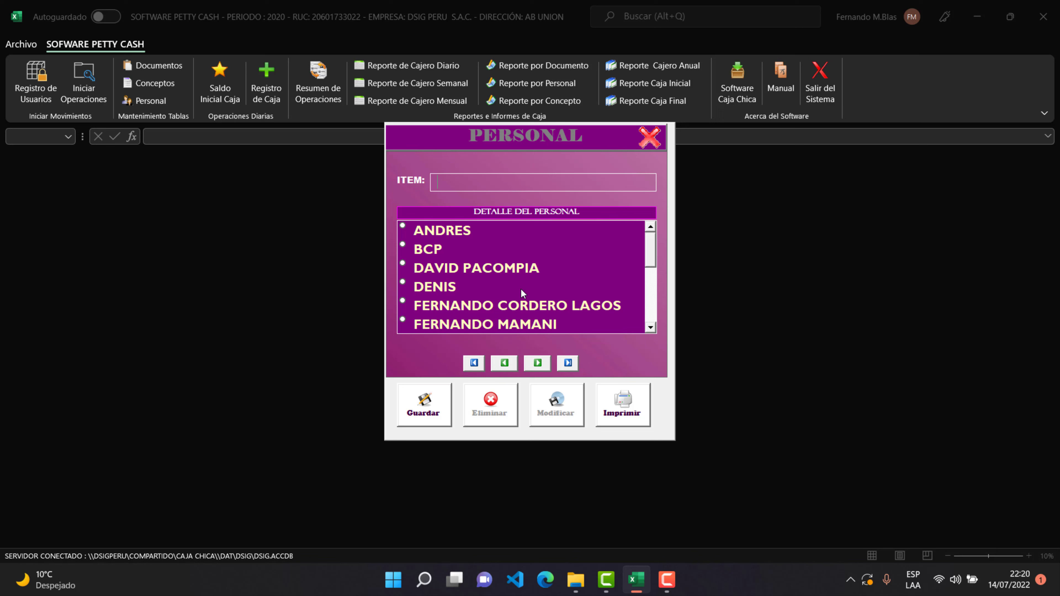
pyautogui.moveTo(652, 237)
pyautogui.mouseDown()
pyautogui.moveTo(651, 307)
pyautogui.moveTo(641, 232)
pyautogui.mouseUp()
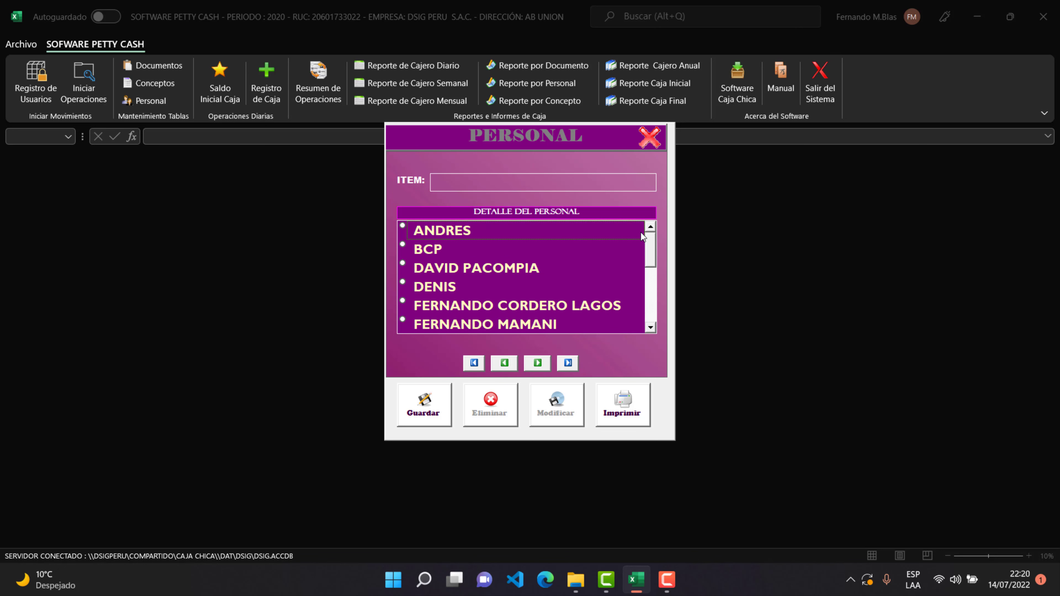
pyautogui.click(488, 184)
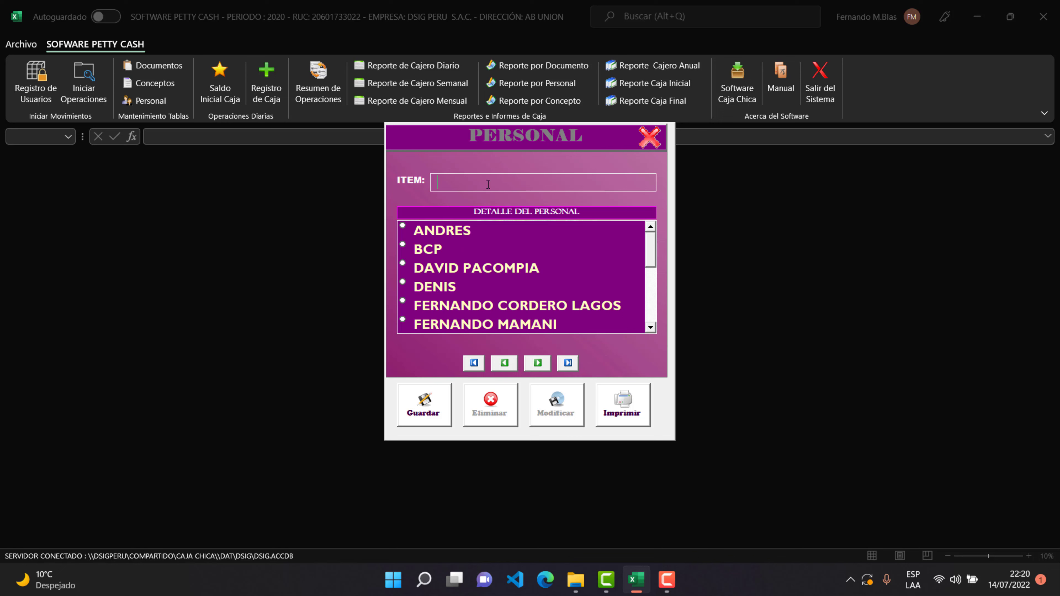
pyautogui.write('AN')
pyautogui.click(434, 403)
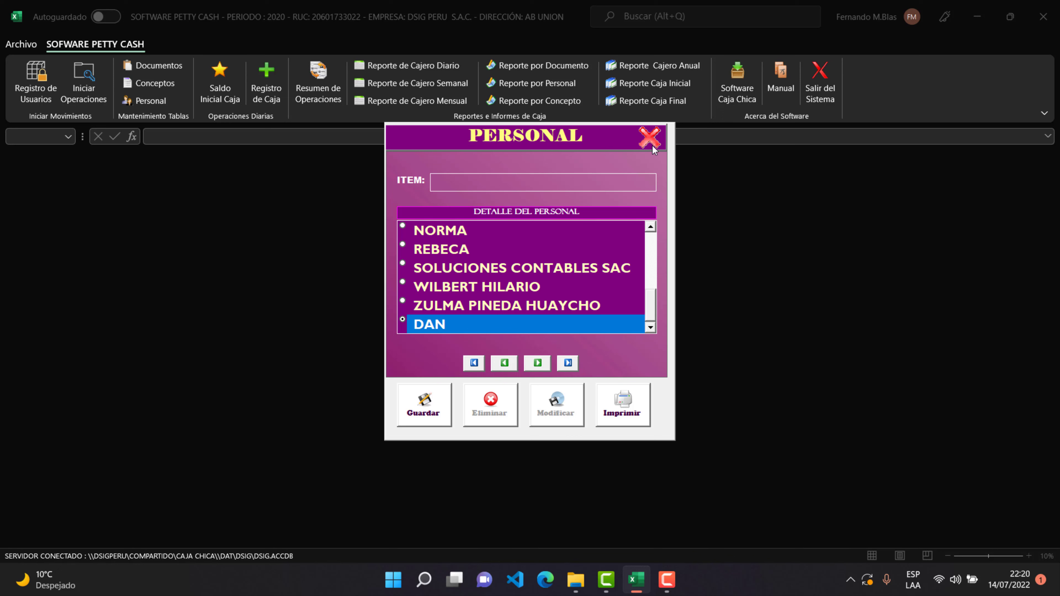
pyautogui.click(650, 137)
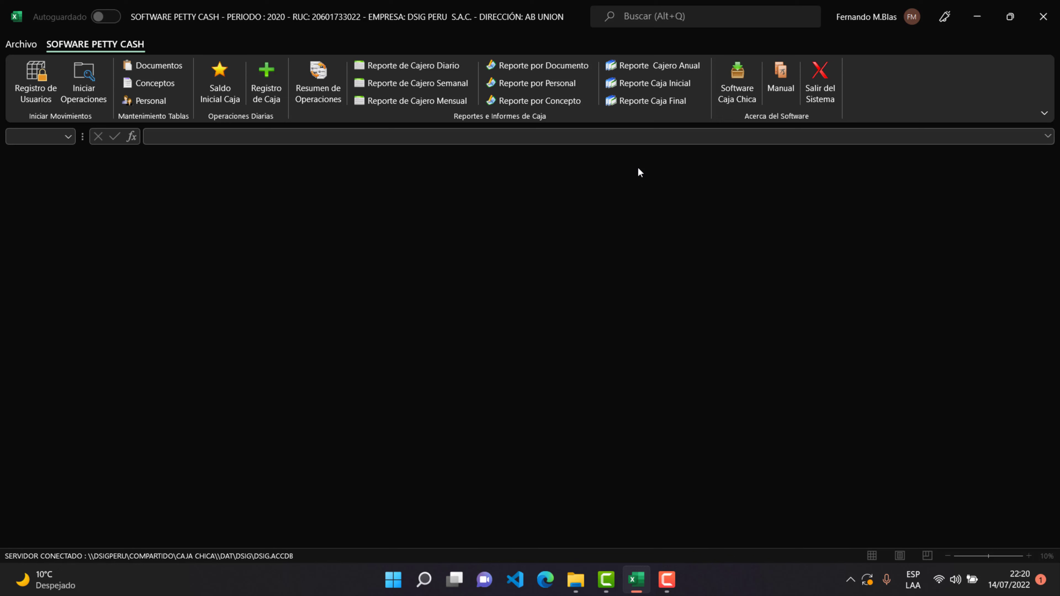
# Start an initial cash balance entry with document SALDO INICIAL, date 14/07/2022, and a dash for both series and number.
pyautogui.click(229, 87)
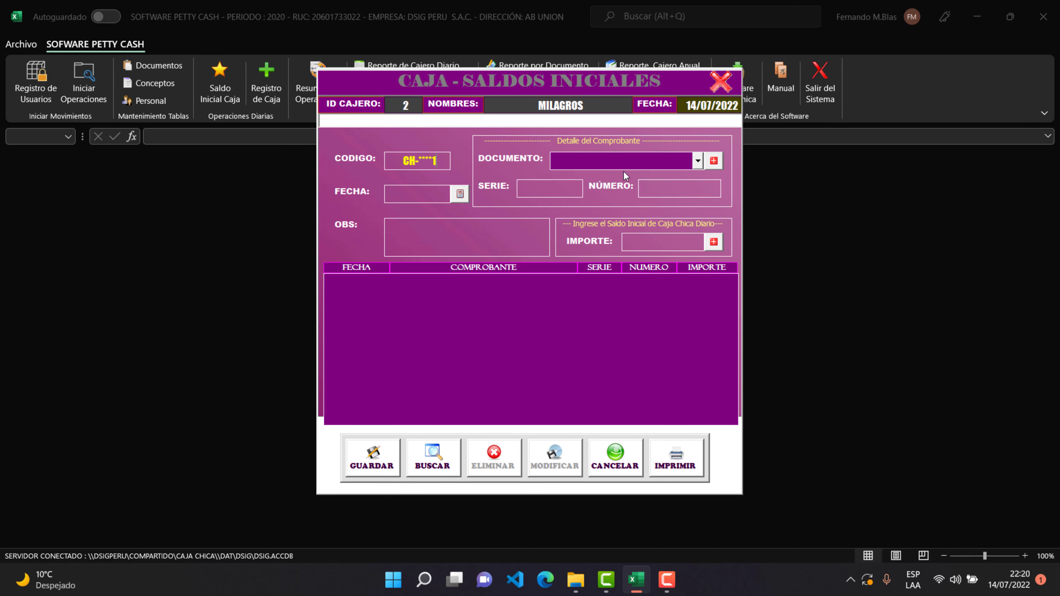
pyautogui.click(697, 161)
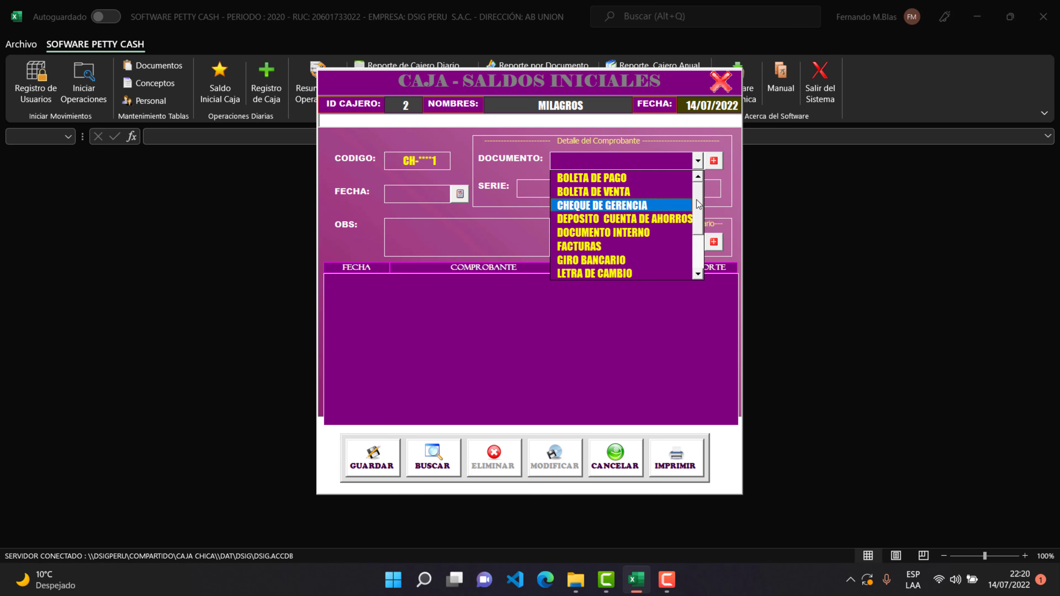
pyautogui.moveTo(698, 212); pyautogui.dragTo(698, 186)
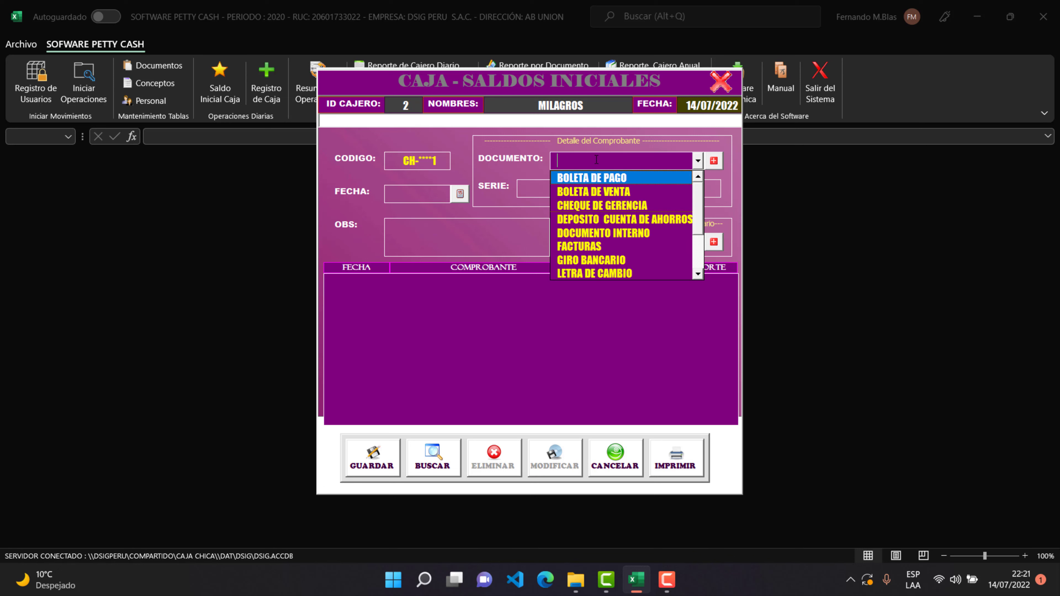
pyautogui.write('SALDO INICIAL')
pyautogui.press('Return')
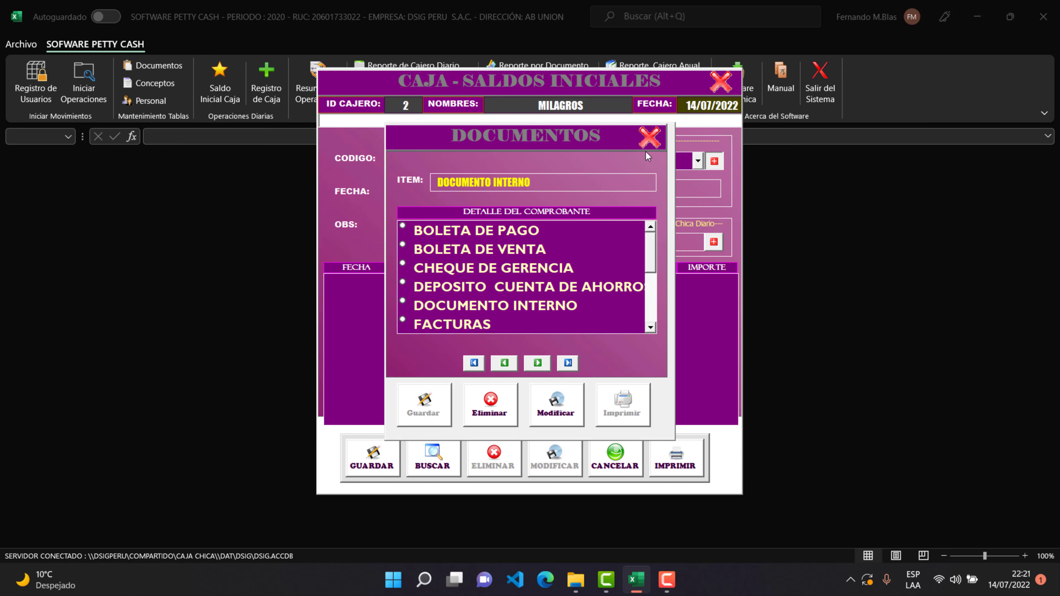
pyautogui.click(650, 140)
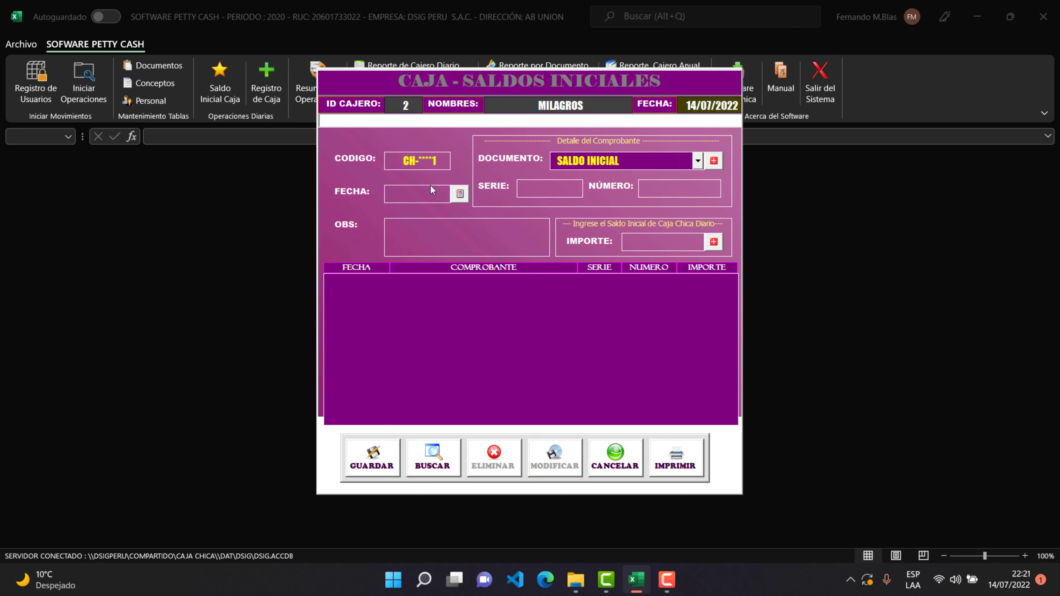
pyautogui.click(460, 195)
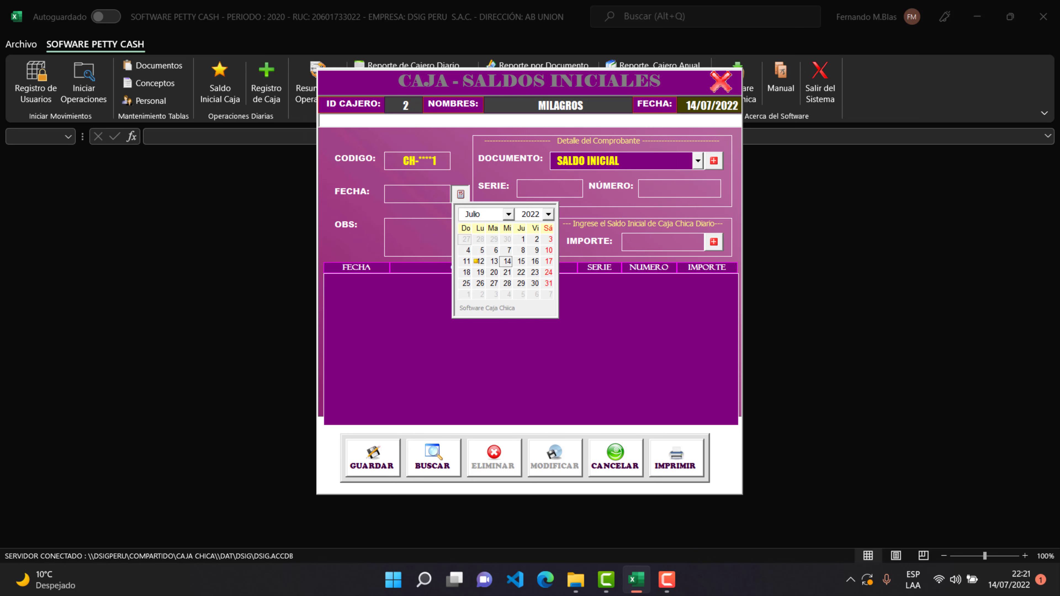
pyautogui.click(507, 261)
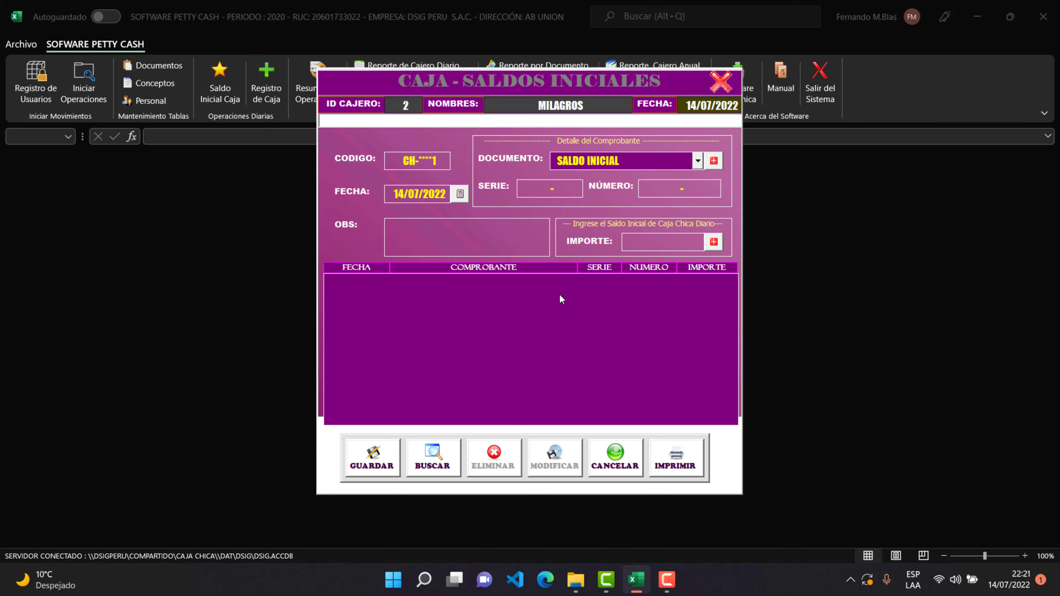
# Set the initial balance amount to 200, save the record and close the initial balances form.
pyautogui.click(451, 243)
pyautogui.write('200')
pyautogui.click(377, 455)
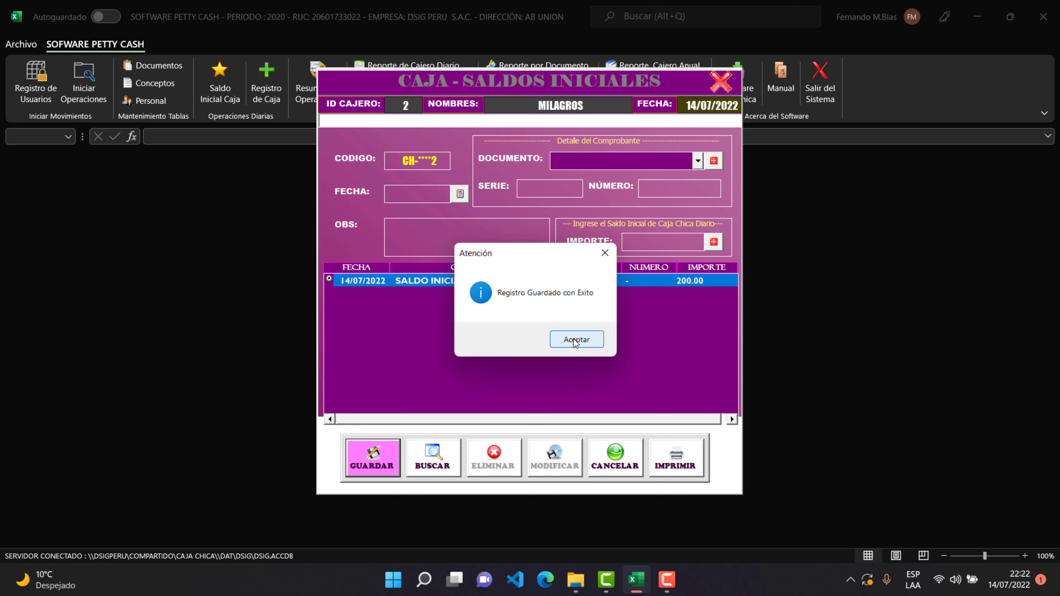
pyautogui.click(574, 339)
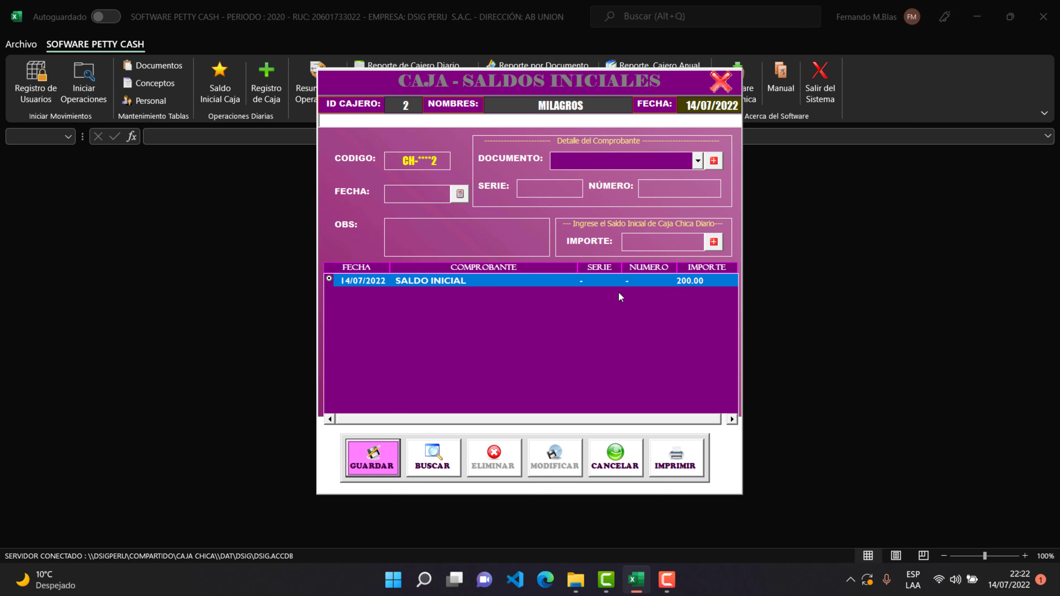
pyautogui.click(725, 86)
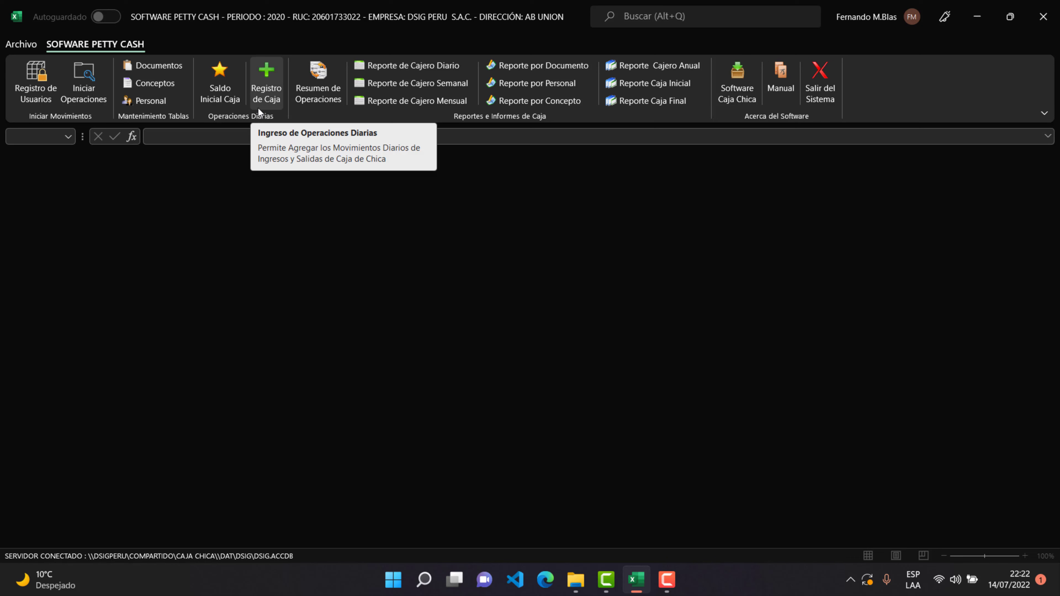
# Start a cash register movement dated 14/07/2022 with concept GASTOS VARIOS and choose the staff member it belongs to.
pyautogui.click(261, 86)
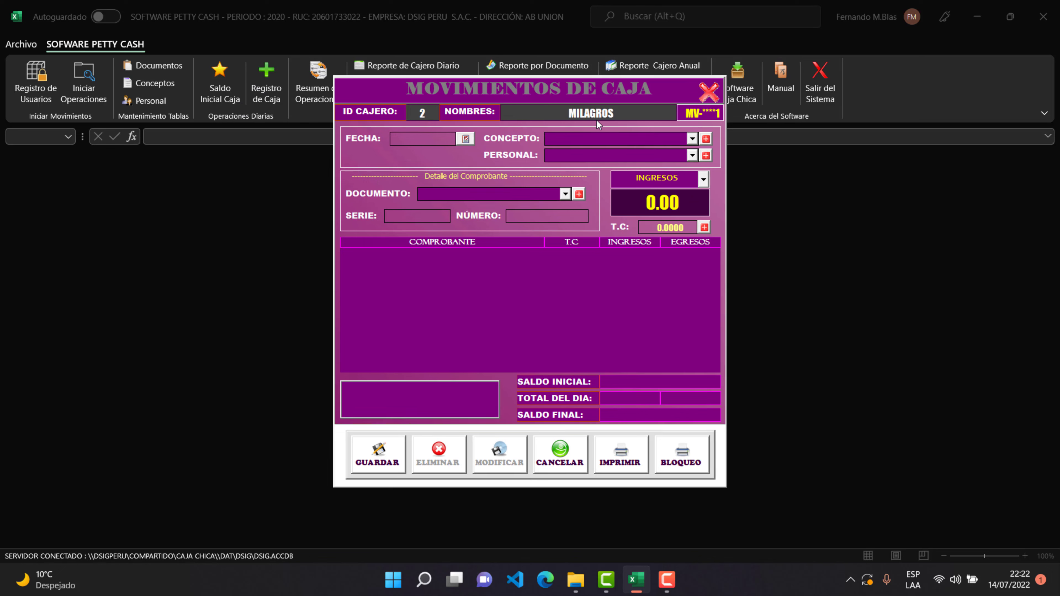
pyautogui.click(466, 139)
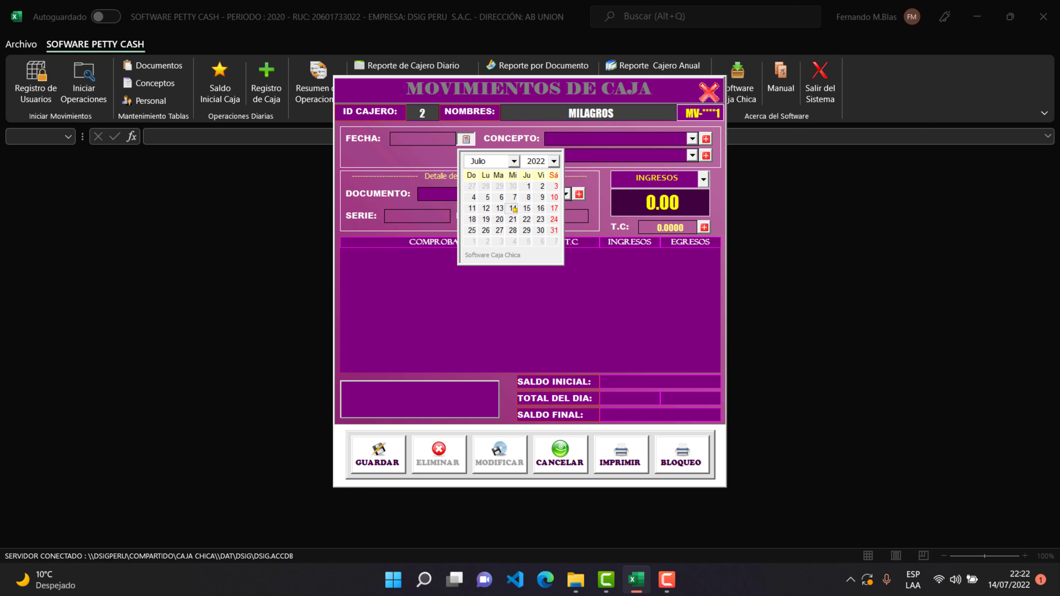
pyautogui.click(514, 209)
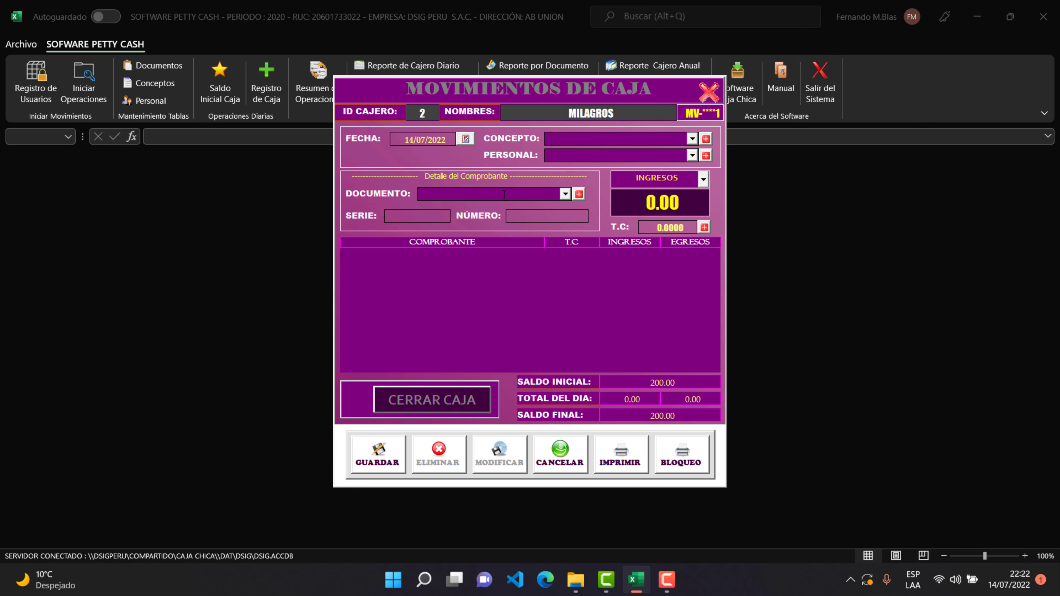
pyautogui.click(680, 142)
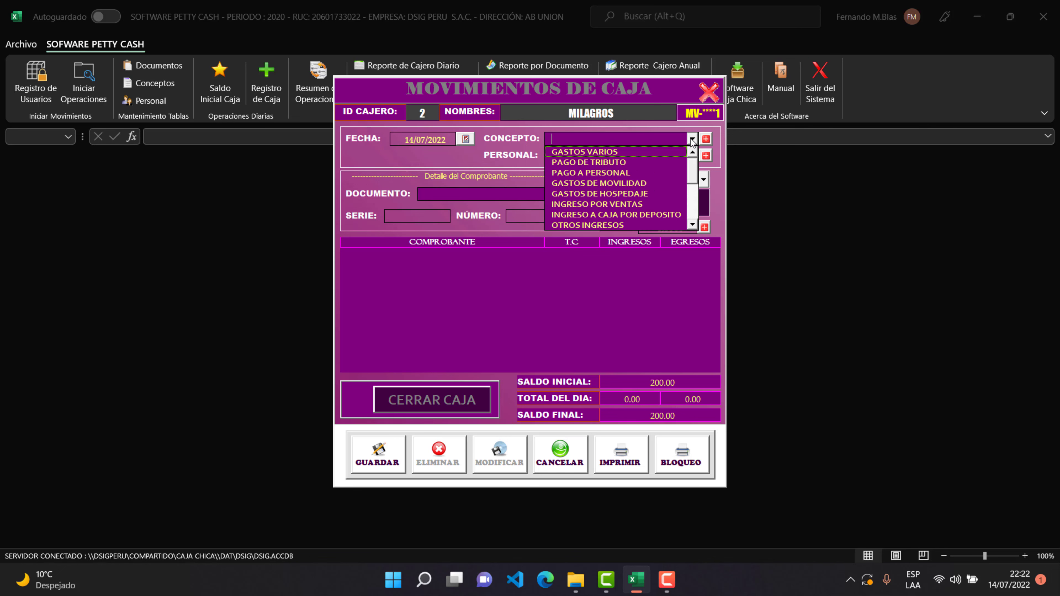
pyautogui.click(665, 153)
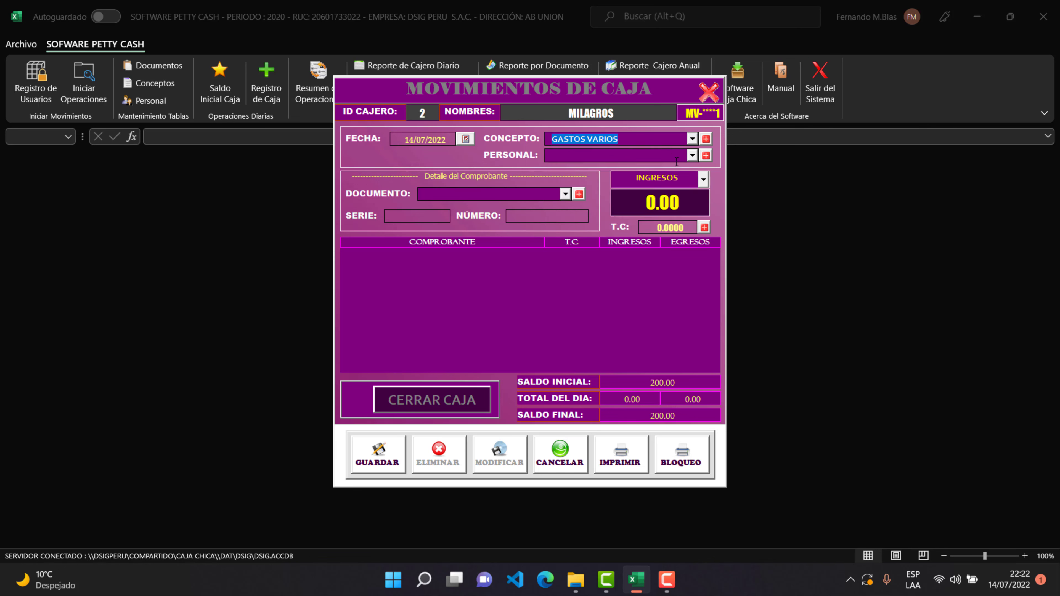
pyautogui.click(686, 158)
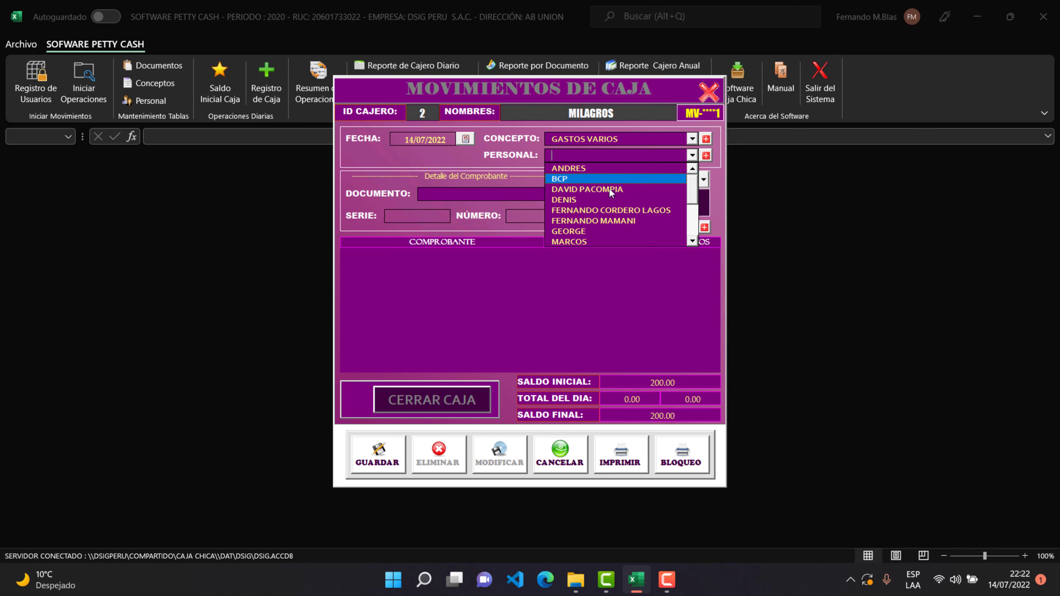
pyautogui.click(595, 232)
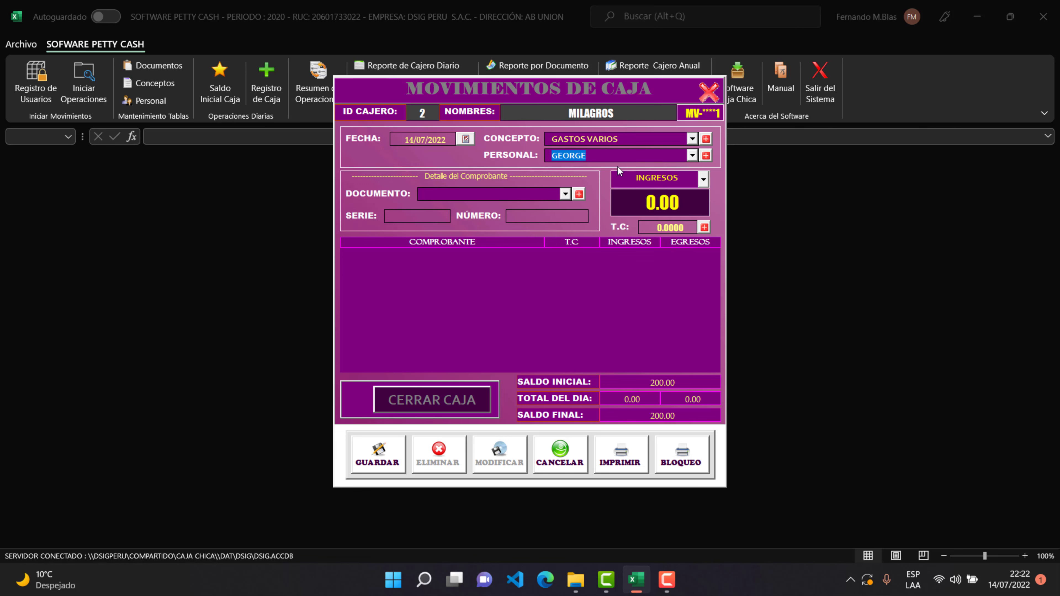
# Fill in the movement's voucher details with document NOMINA, series N001 and number 1.
pyautogui.click(565, 194)
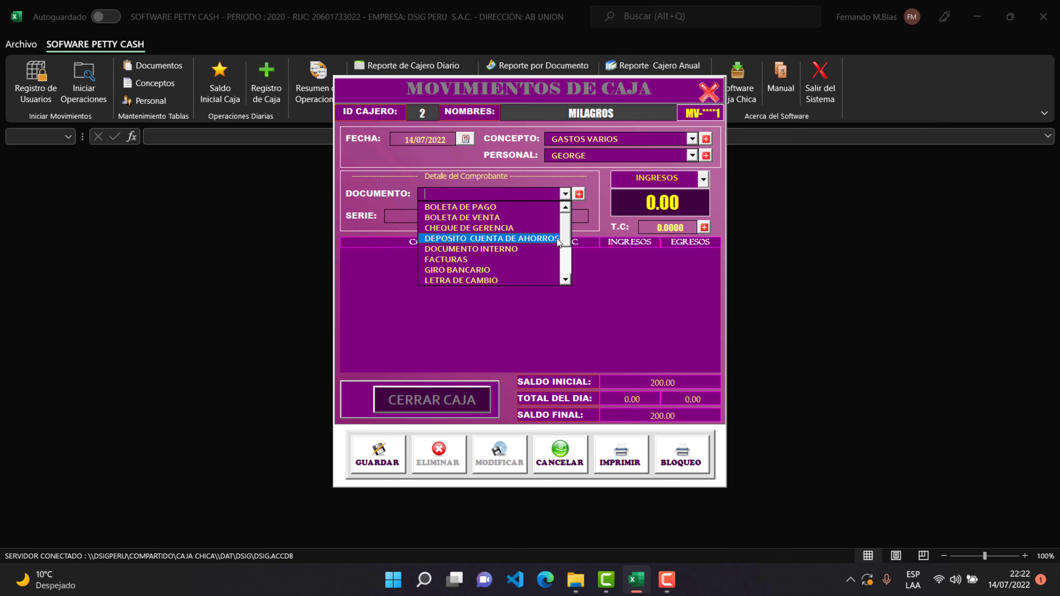
pyautogui.scroll(-2, 551, 259)
pyautogui.click(518, 270)
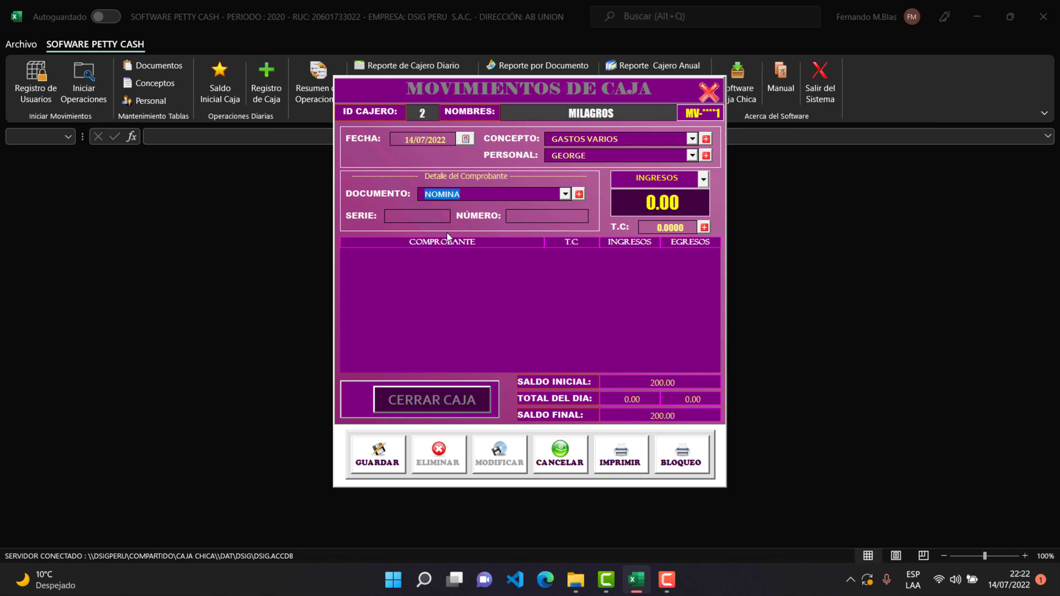
pyautogui.click(428, 217)
pyautogui.write('N001')
pyautogui.click(532, 220)
pyautogui.write('1')
# Choose INGRESOS as the movement type and set its amount to 100.
pyautogui.click(703, 179)
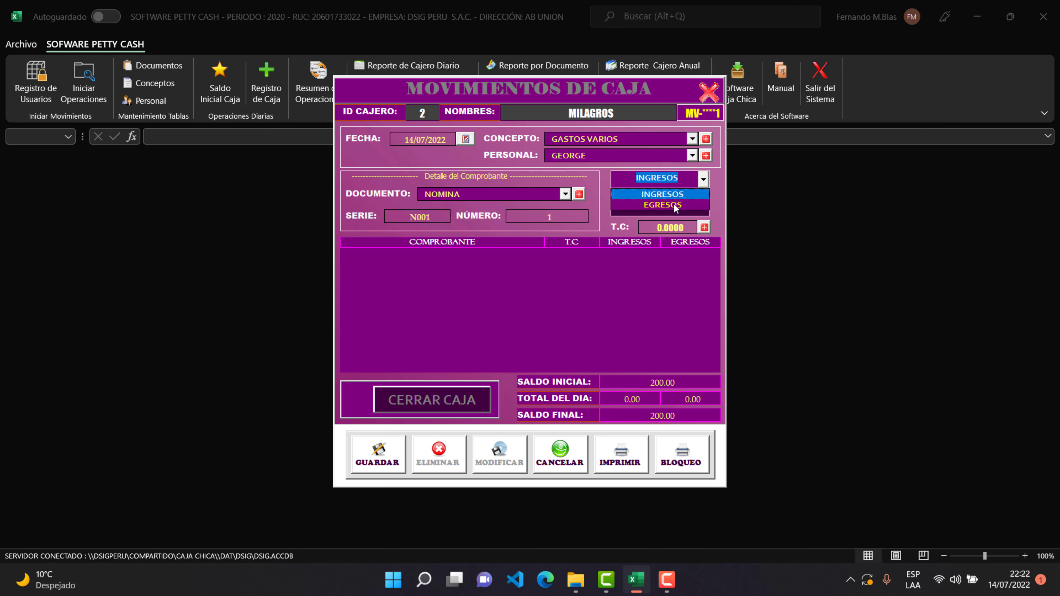
pyautogui.click(657, 192)
pyautogui.click(678, 200)
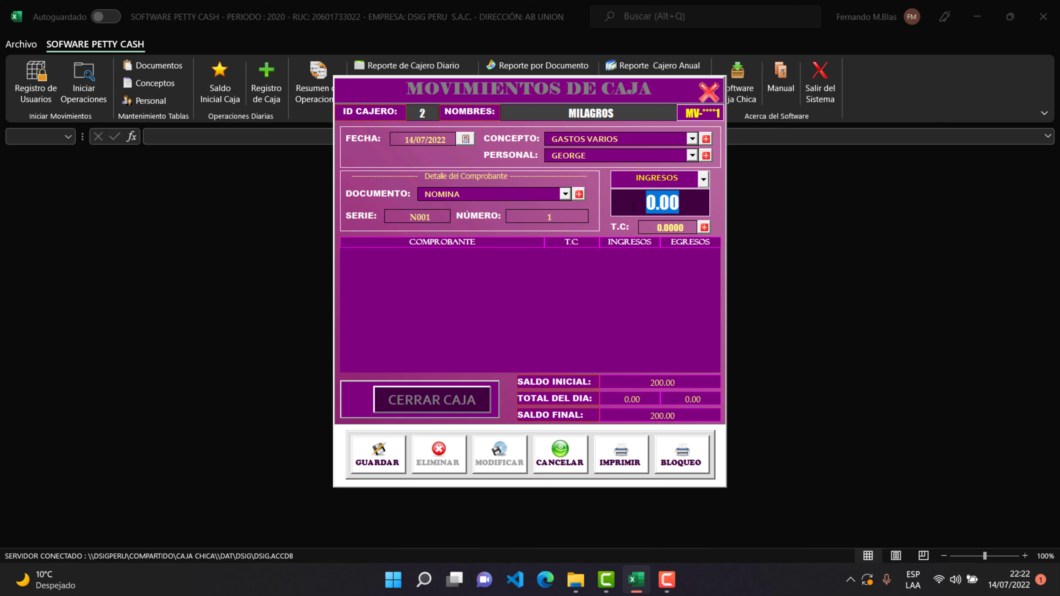
pyautogui.write('100')
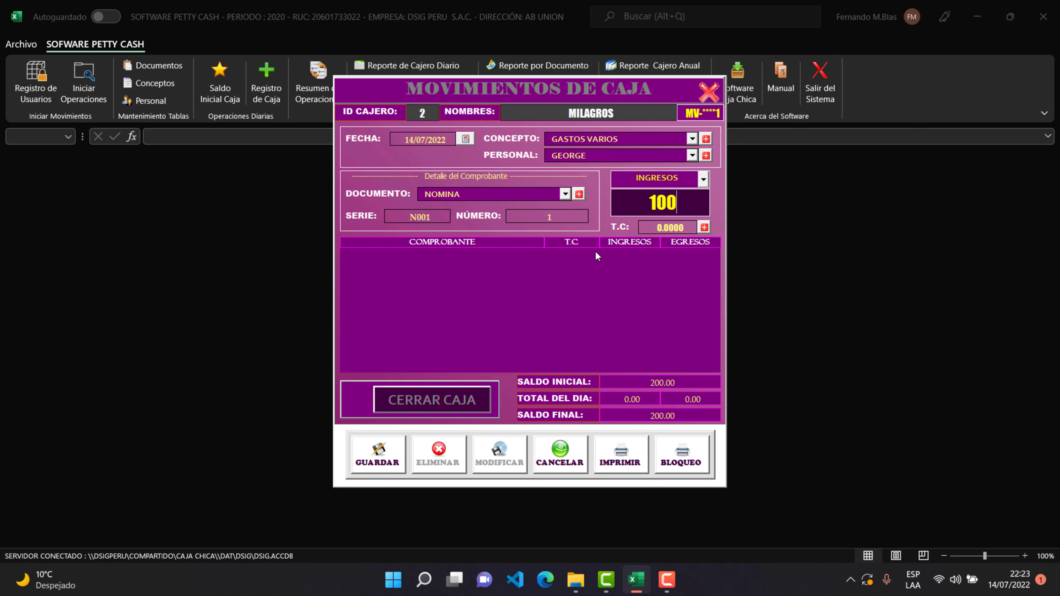
# Save the cash movement with the observation PASAJES ASIGNADOS.
pyautogui.click(396, 455)
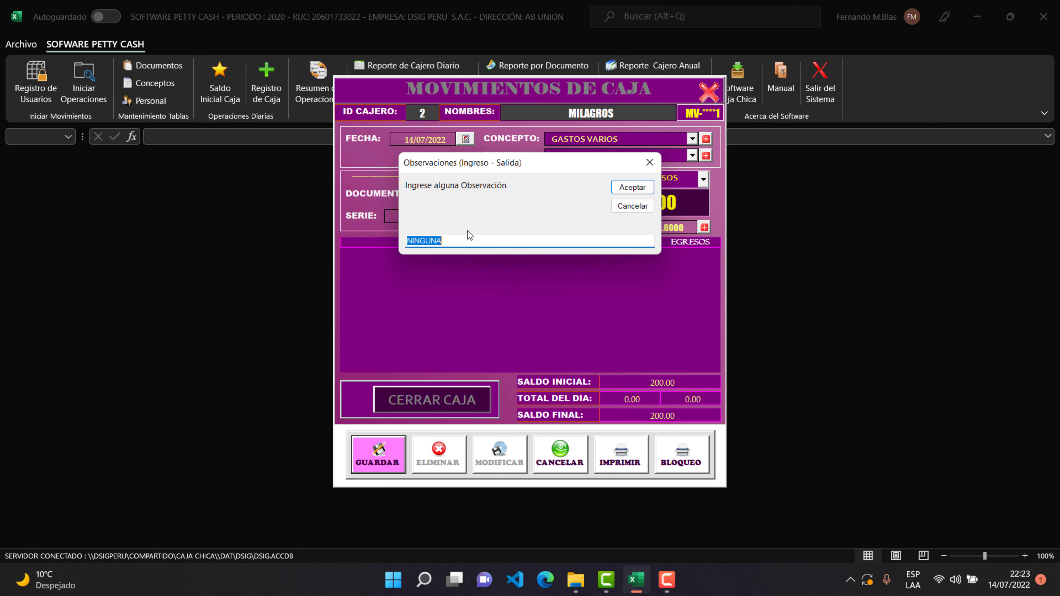
pyautogui.write('PASAJES ASIGNADOS')
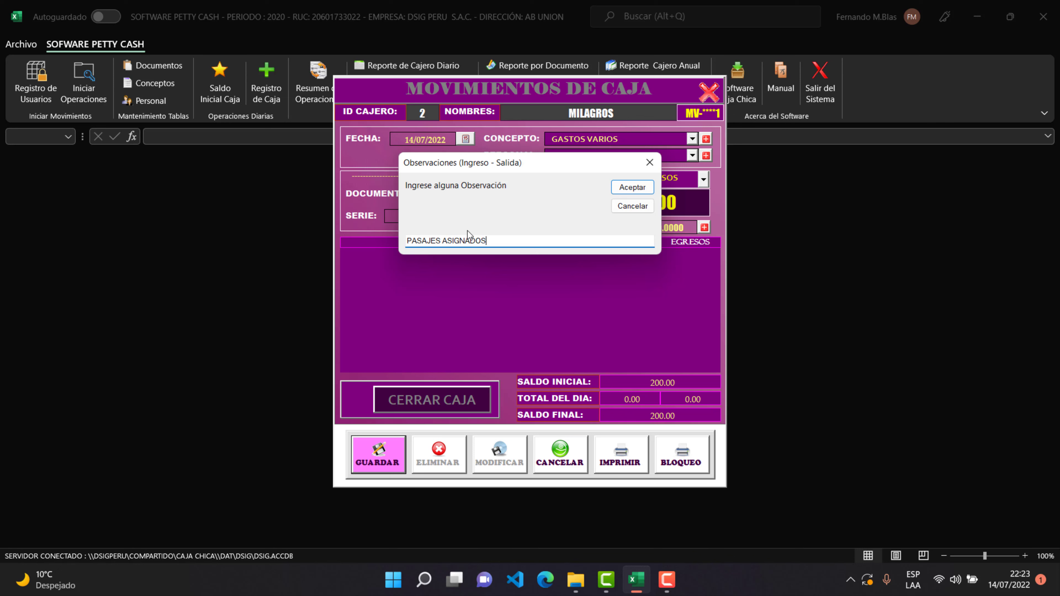
pyautogui.click(622, 189)
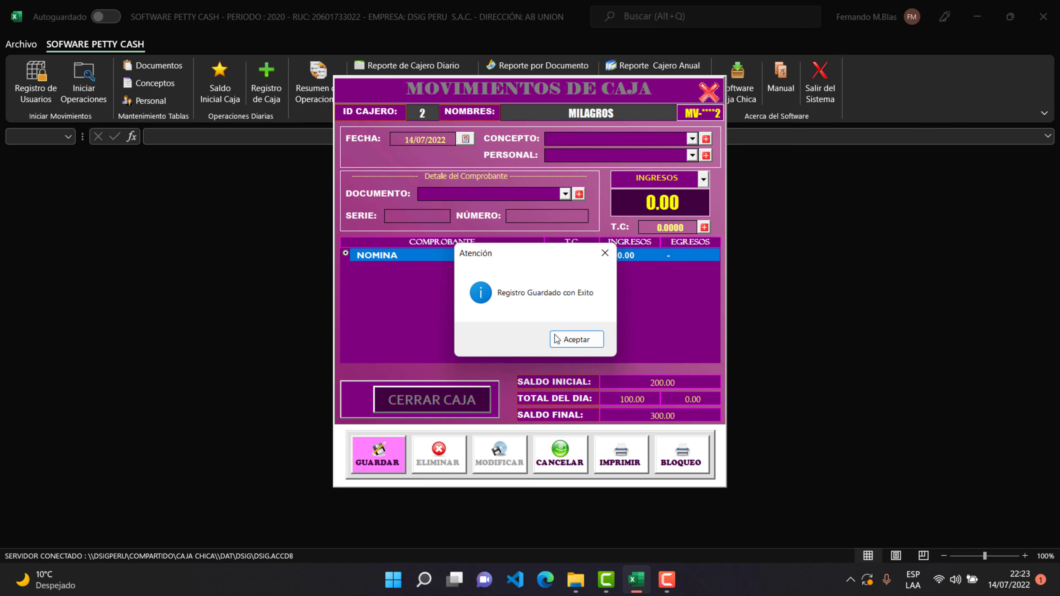
pyautogui.click(581, 340)
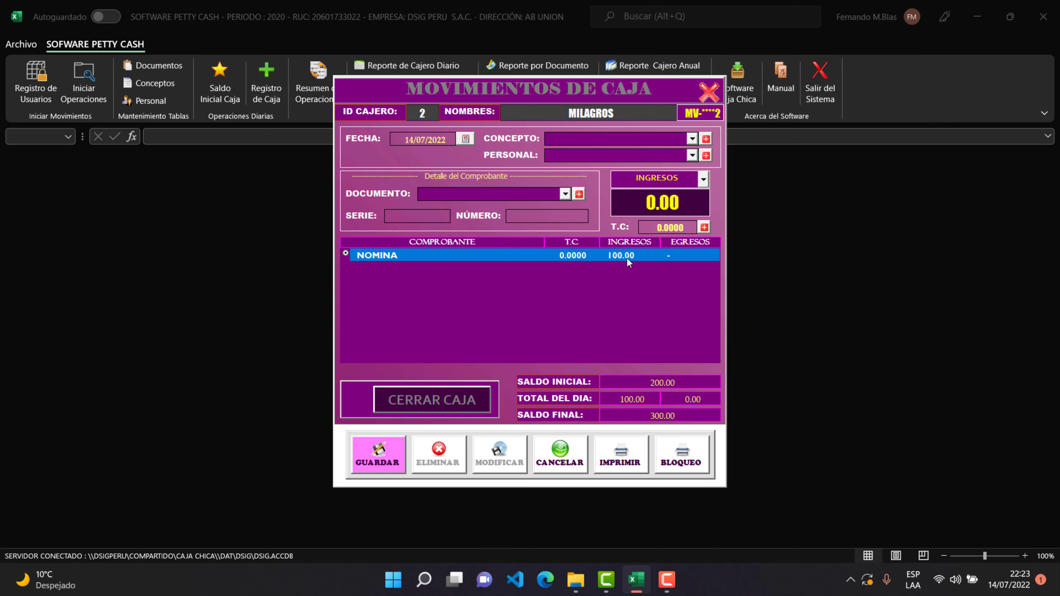
# Load the saved NOMINA movement for editing and change its movement type to EGRESOS.
pyautogui.doubleClick(451, 258)
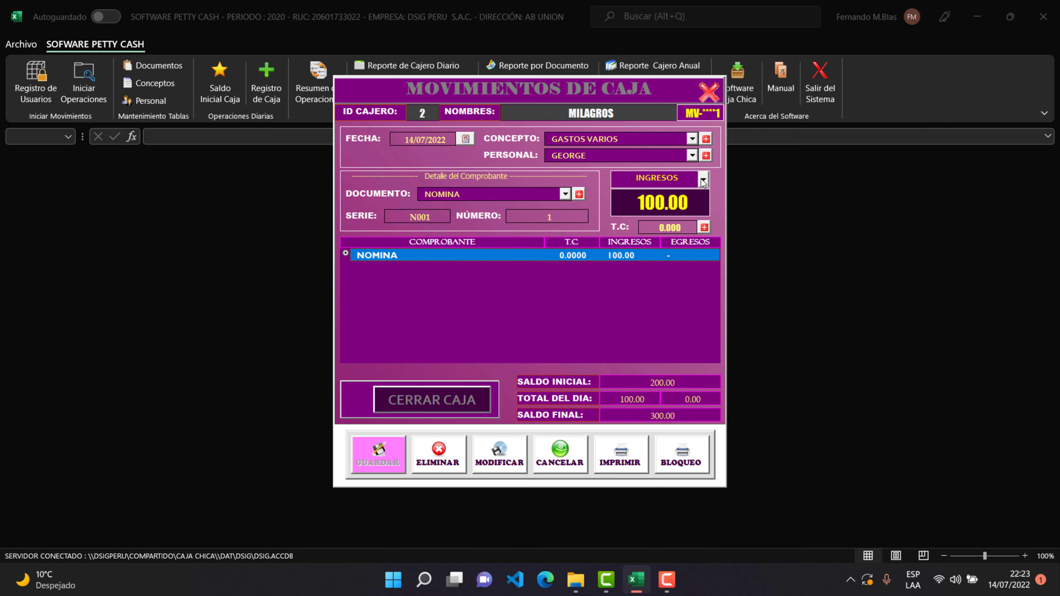
pyautogui.click(703, 183)
pyautogui.click(668, 205)
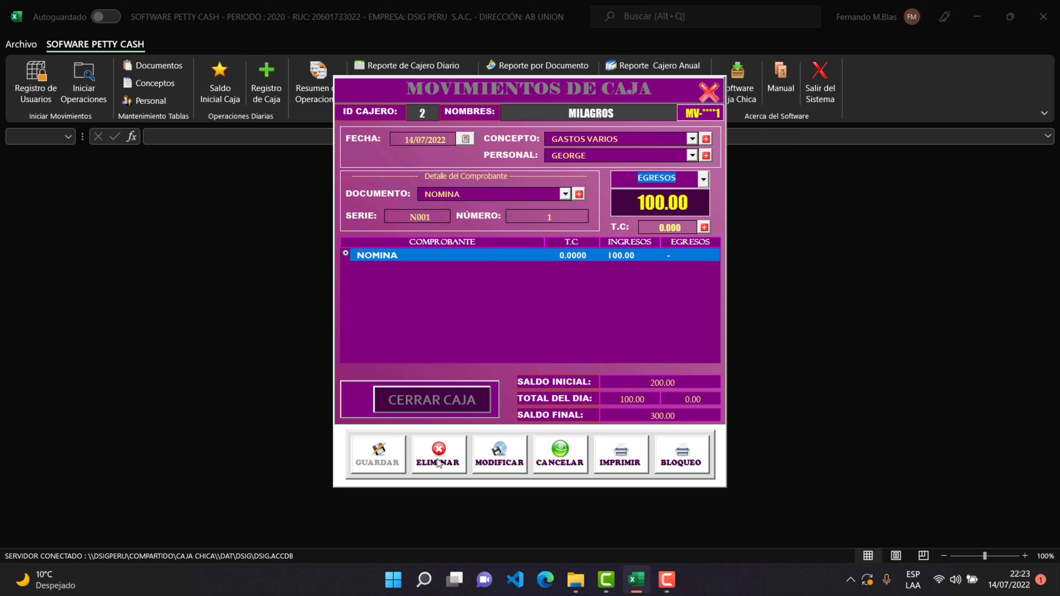
# Save the modified NOMINA movement by entering the authorization password and keeping the observation PASAJES ASIGNADOS, and review the day's balances.
pyautogui.click(492, 458)
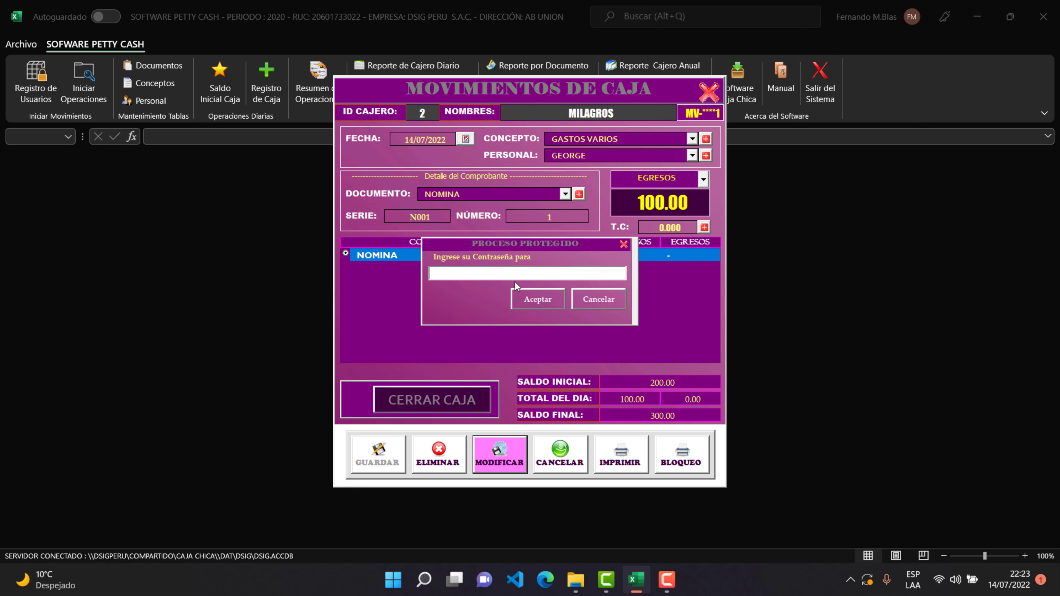
pyautogui.write('+++++')
pyautogui.click(538, 297)
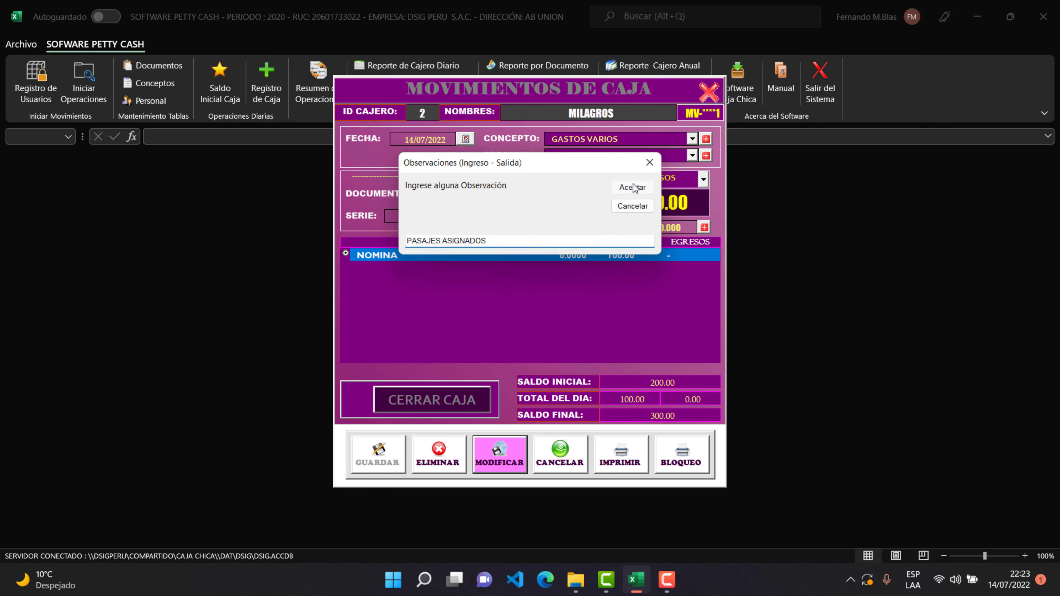
pyautogui.click(632, 188)
pyautogui.click(586, 339)
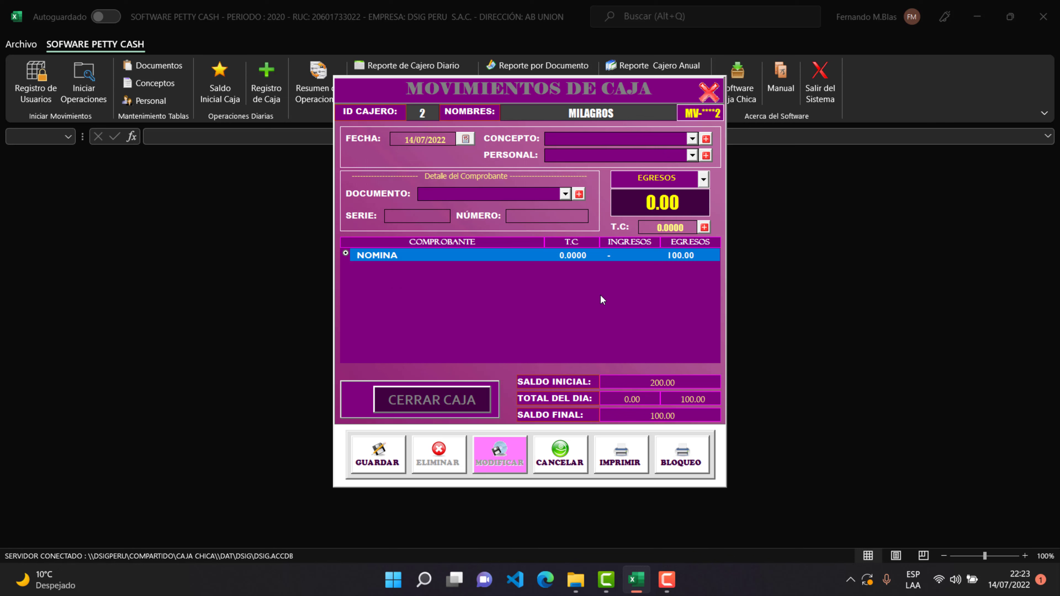
pyautogui.doubleClick(668, 383)
pyautogui.doubleClick(677, 401)
pyautogui.moveTo(679, 416); pyautogui.dragTo(624, 414)
# Start another movement for the same date with concept INGRESO POR VENTAS and choose the staff member it belongs to.
pyautogui.click(691, 139)
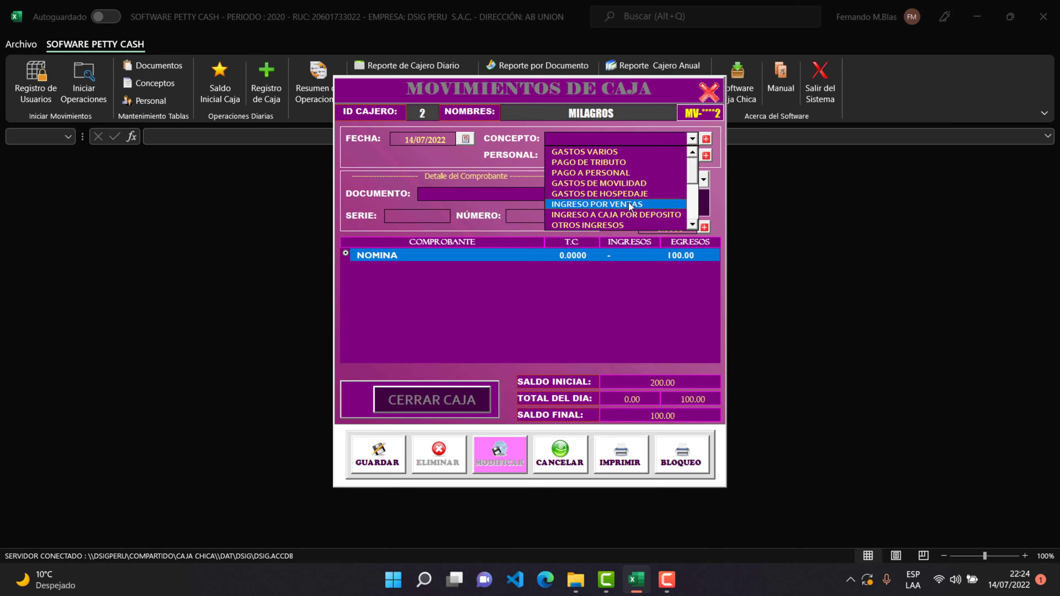
pyautogui.click(601, 205)
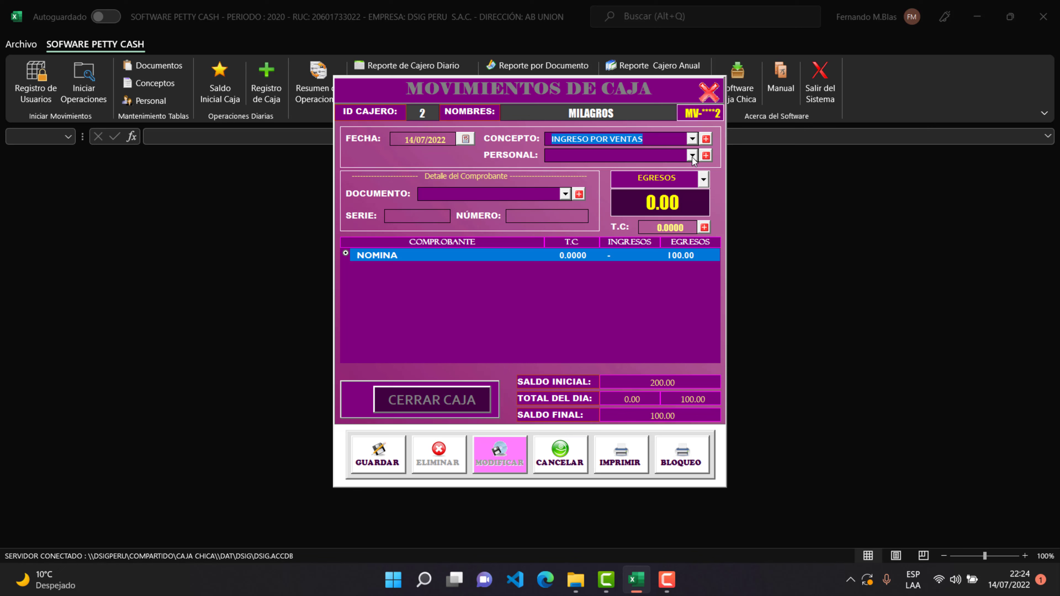
pyautogui.click(693, 156)
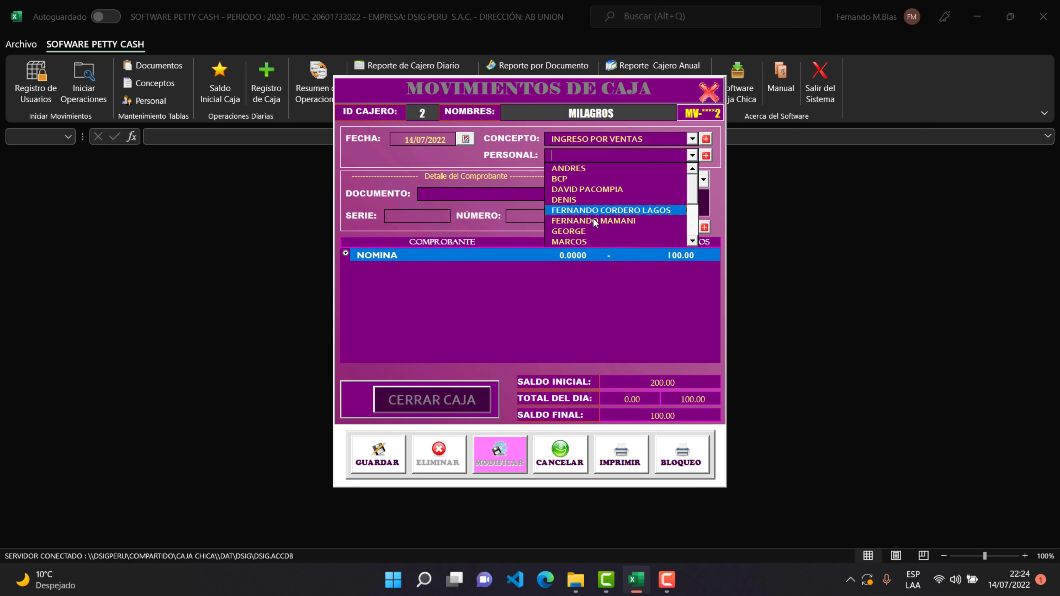
pyautogui.moveTo(692, 196); pyautogui.dragTo(693, 222)
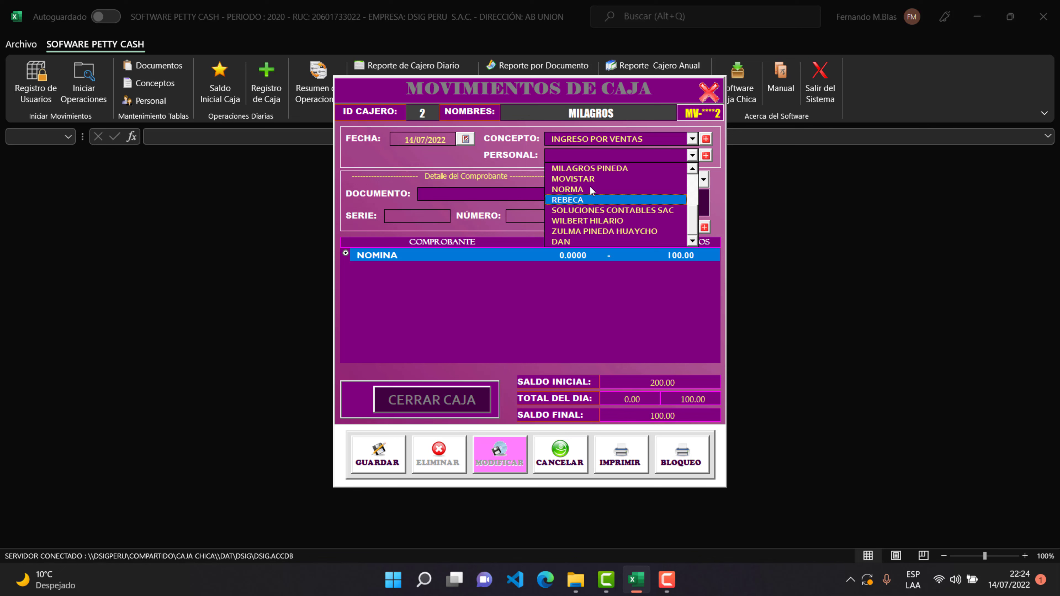
pyautogui.click(584, 200)
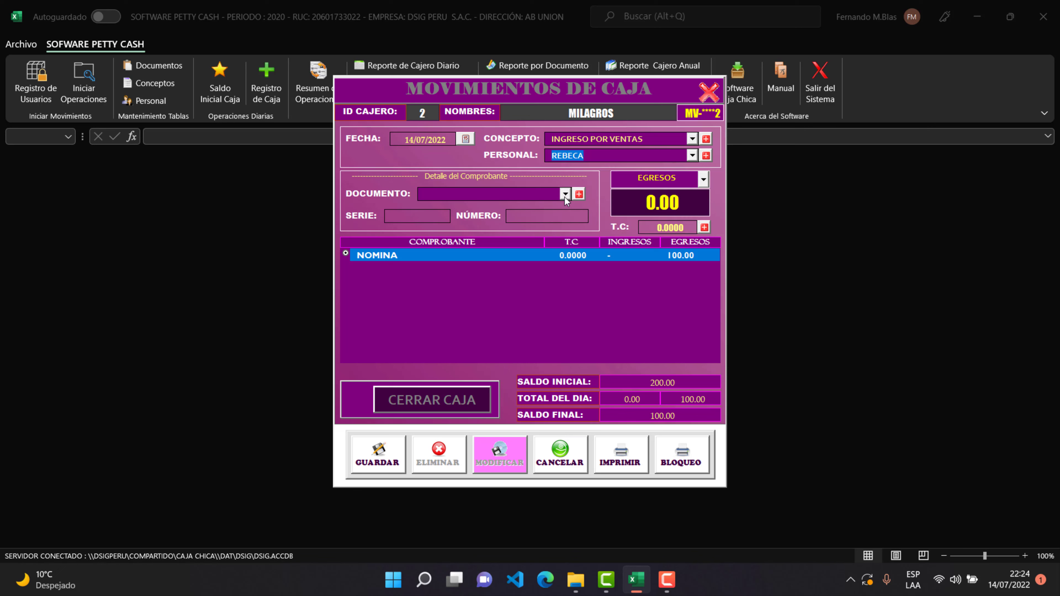
# Fill in the sales income voucher with document BOLETA DE PAGO, series B001 and number 1.
pyautogui.click(565, 194)
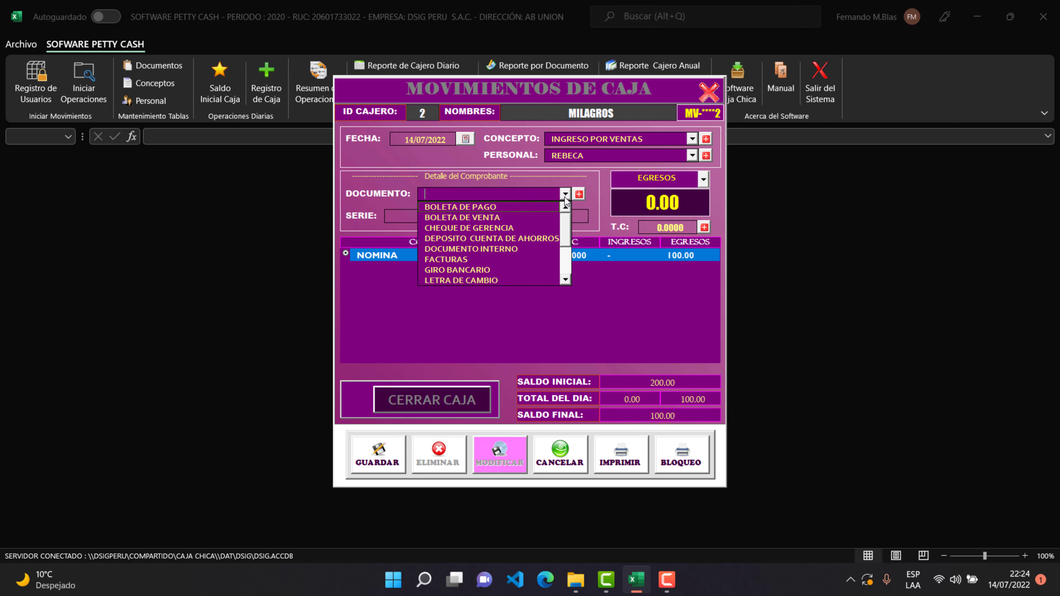
pyautogui.click(486, 207)
pyautogui.click(428, 217)
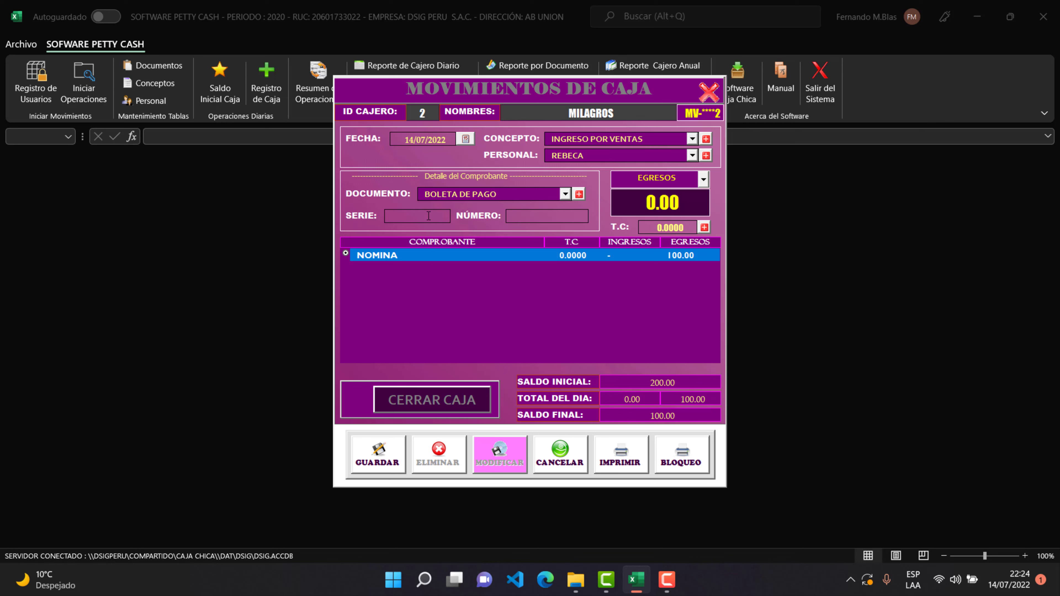
pyautogui.write('B001')
pyautogui.press('Tab')
pyautogui.write('1')
# Set the sales movement's type to INGRESOS and its amount to 240.
pyautogui.click(703, 178)
pyautogui.click(693, 193)
pyautogui.click(695, 206)
pyautogui.doubleClick(694, 205)
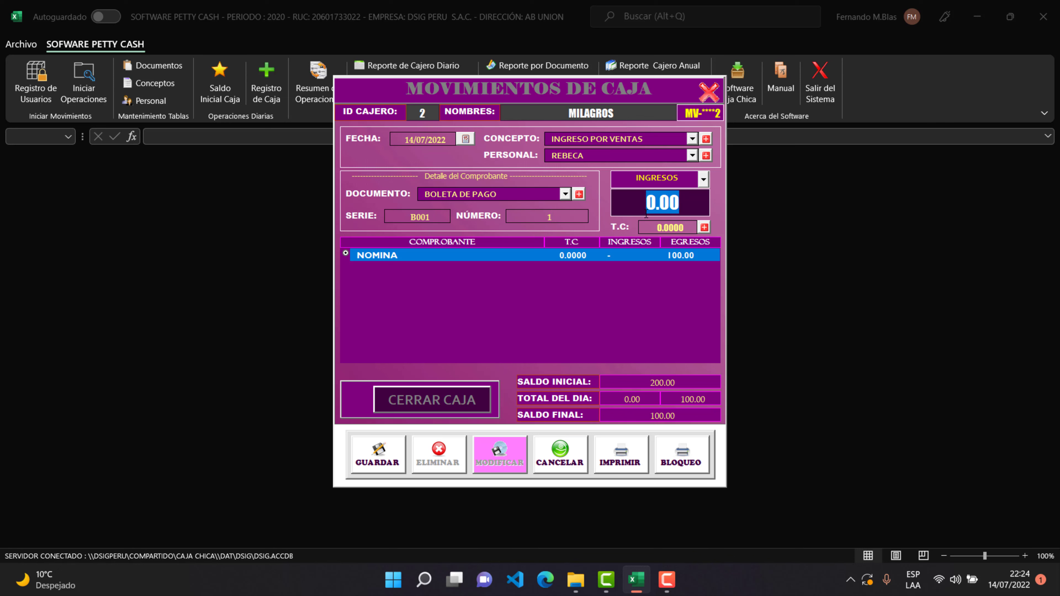
pyautogui.write('240')
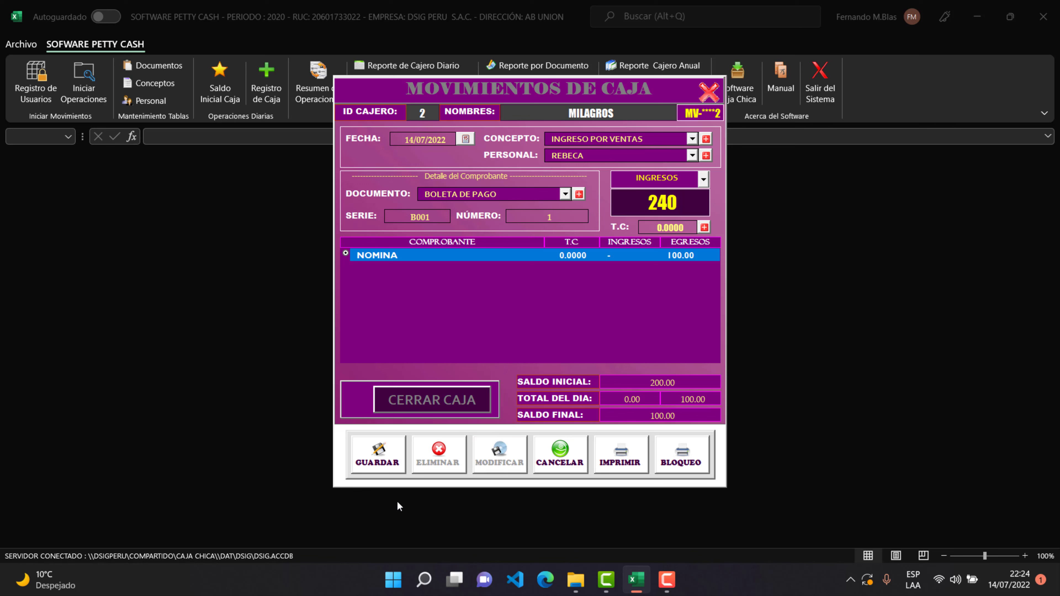
# Save the sales income movement with the observation NINGUNA and select its entry in the day's list.
pyautogui.click(378, 456)
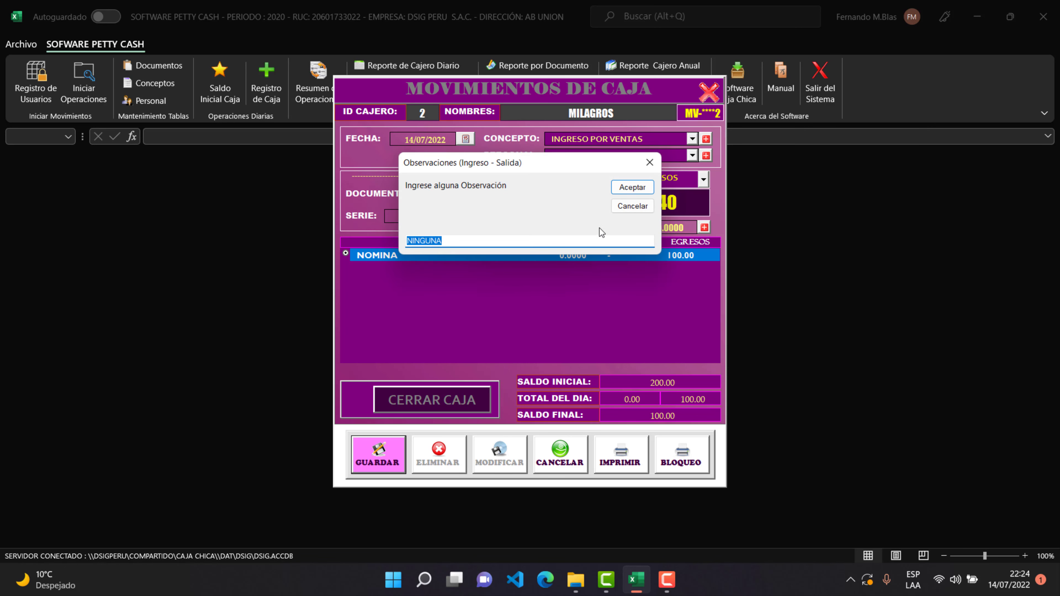
pyautogui.click(625, 189)
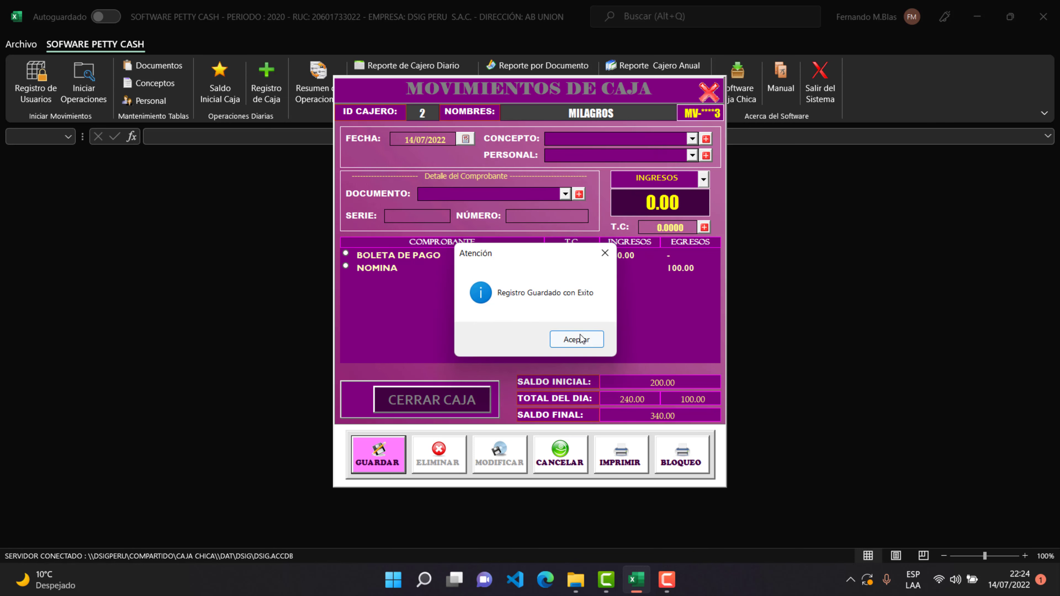
pyautogui.click(581, 339)
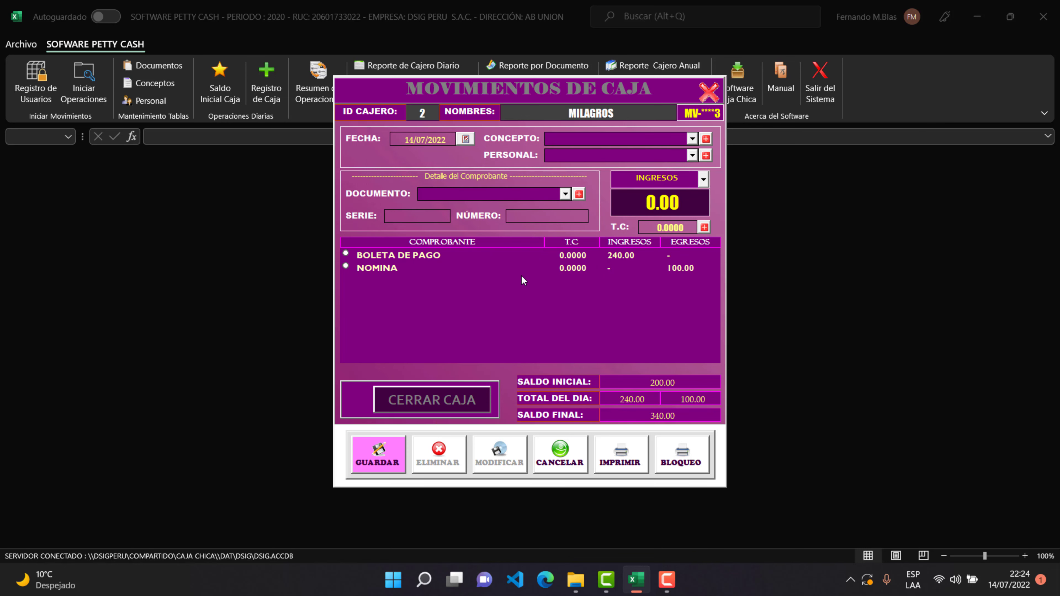
pyautogui.click(632, 259)
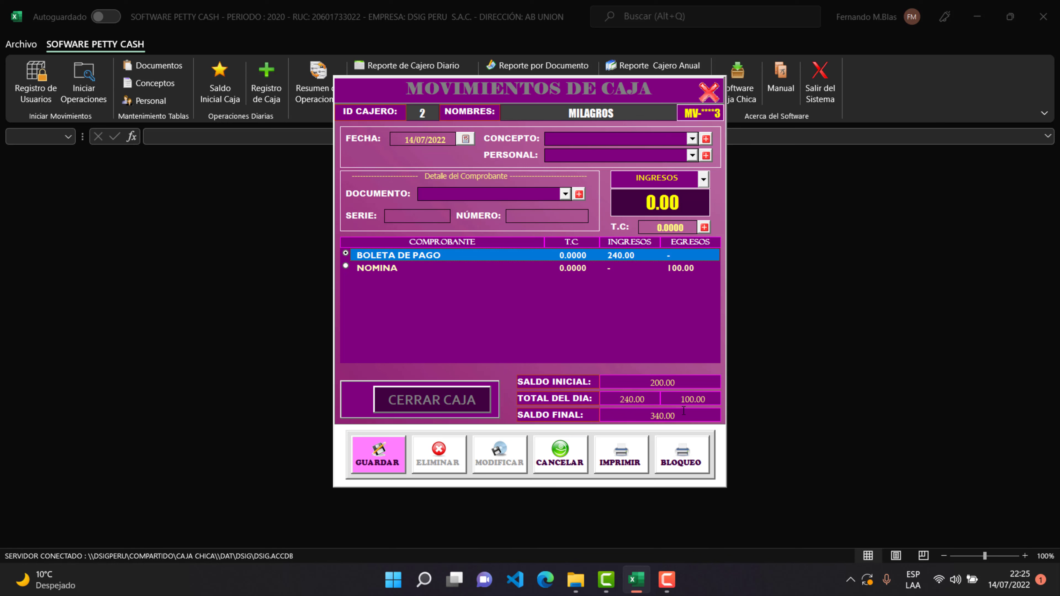
# Start a new cash movement with concept INTERNET and assign it to MOVISTAR.
pyautogui.click(692, 138)
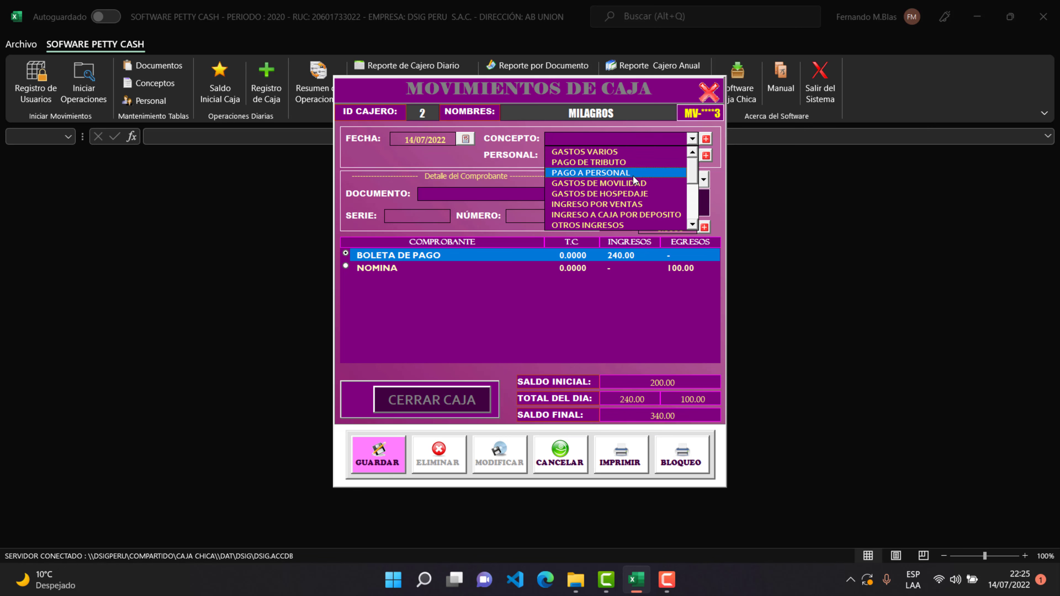
pyautogui.scroll(-5, 646, 196)
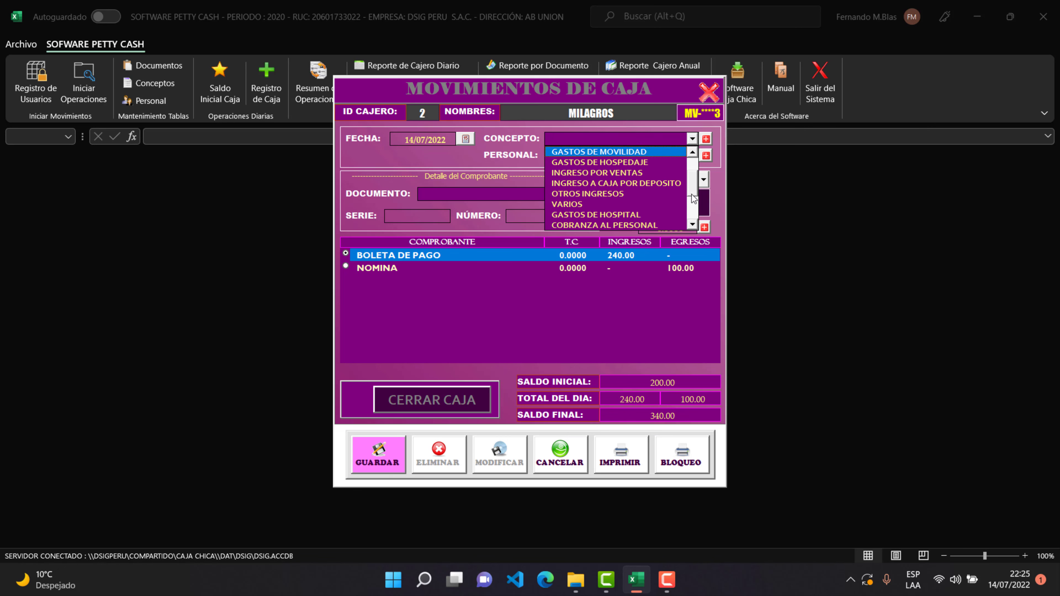
pyautogui.click(645, 224)
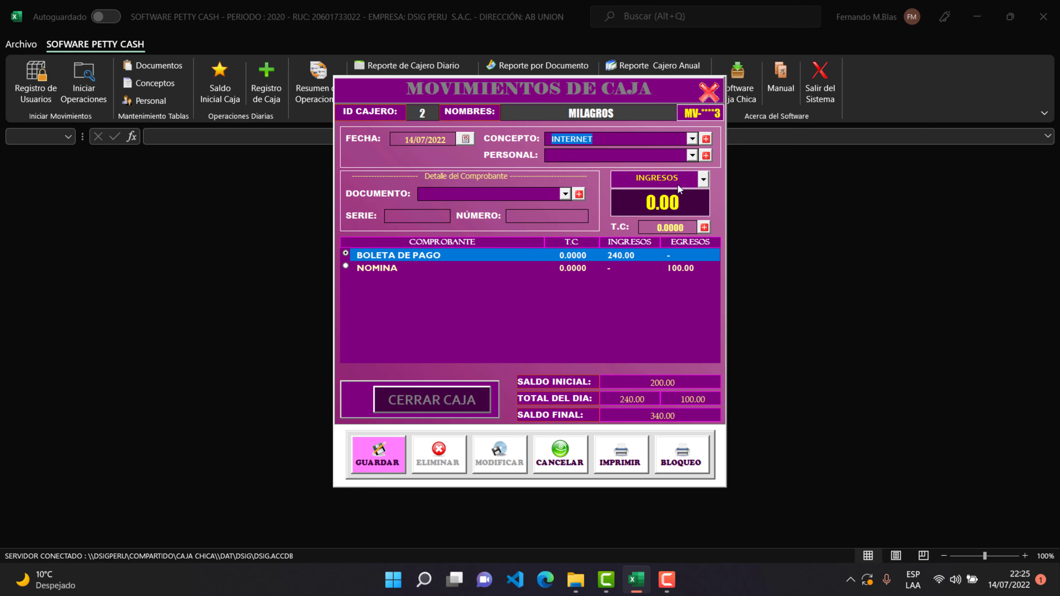
pyautogui.click(693, 156)
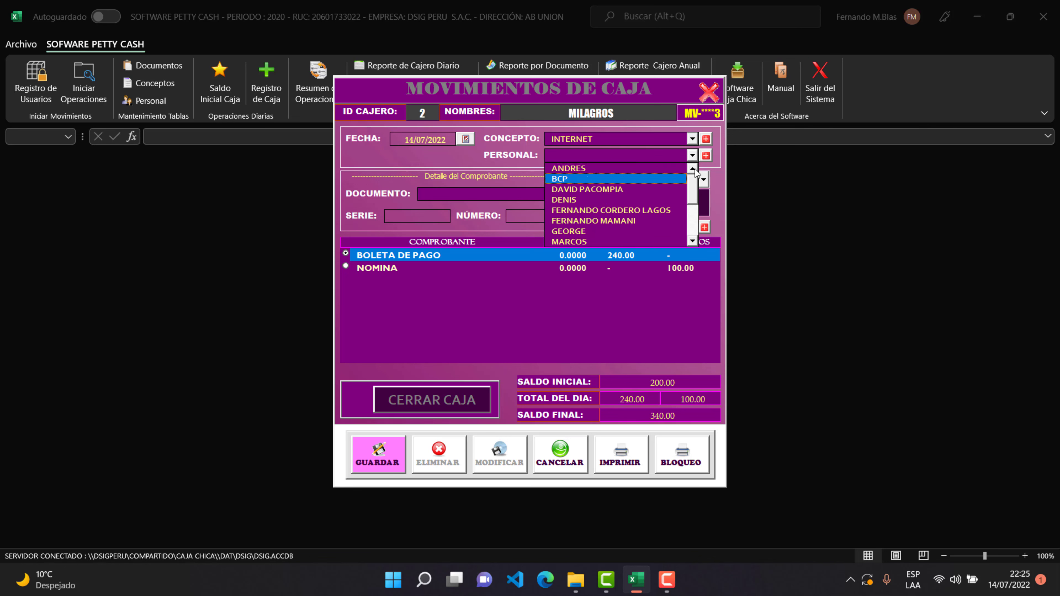
pyautogui.scroll(-3, 689, 234)
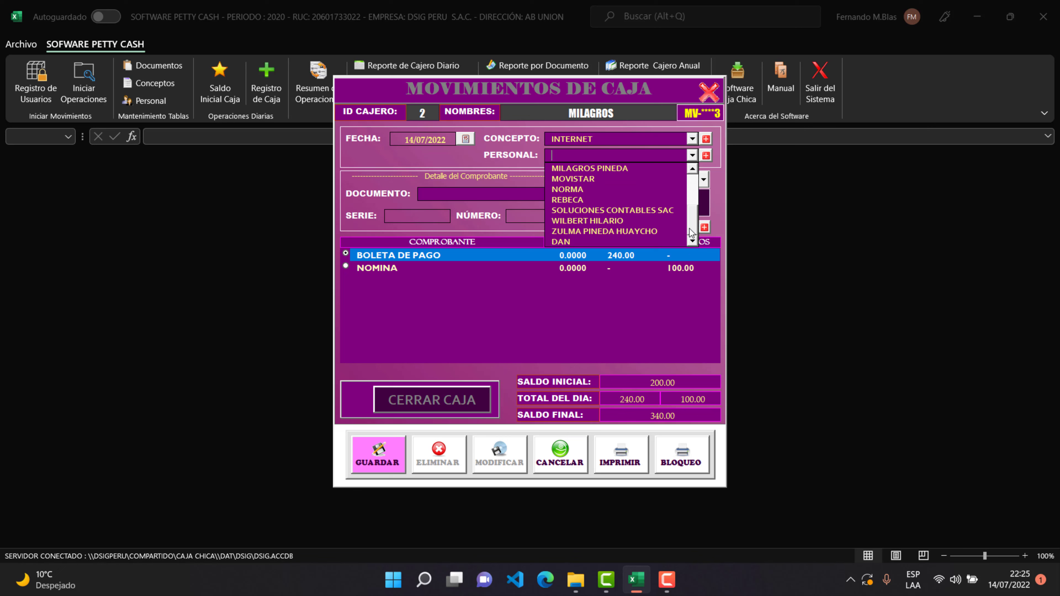
pyautogui.click(596, 178)
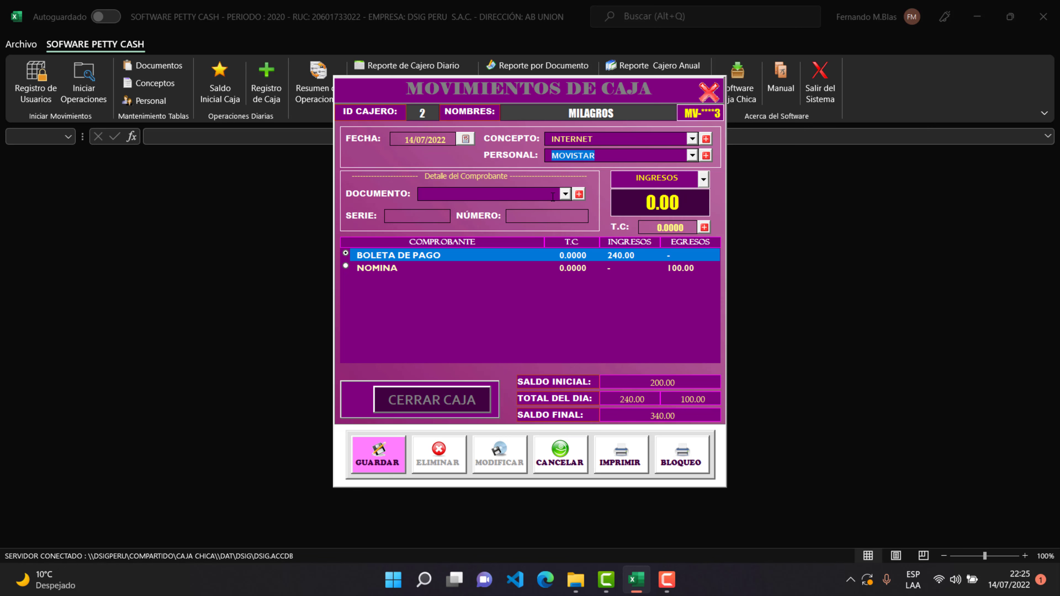
# Fill in the internet movement's voucher details with document FACTURAS, series F001 and number 1.
pyautogui.click(564, 194)
pyautogui.click(536, 204)
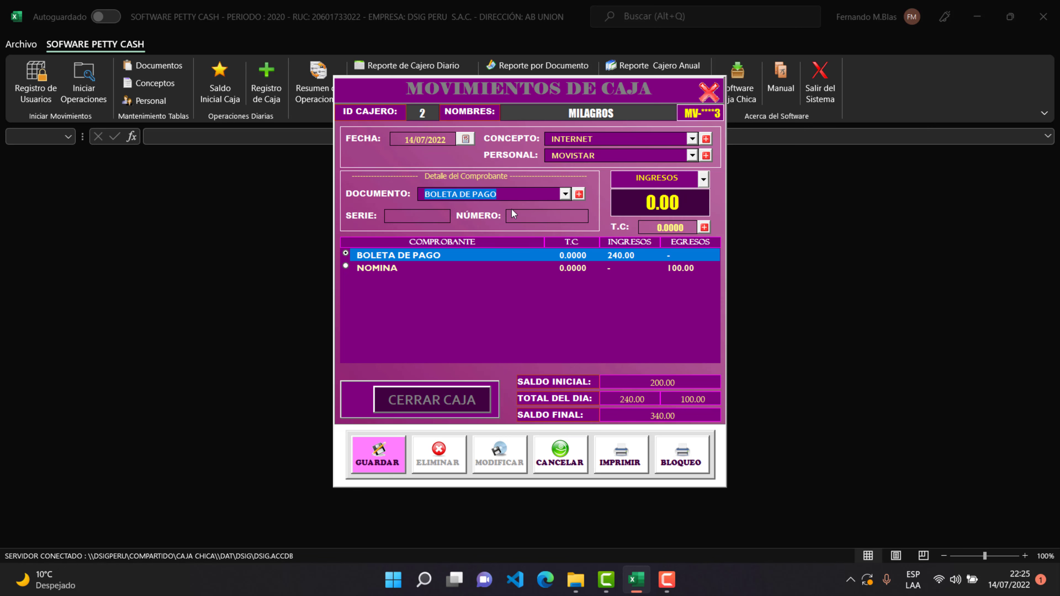
pyautogui.click(564, 194)
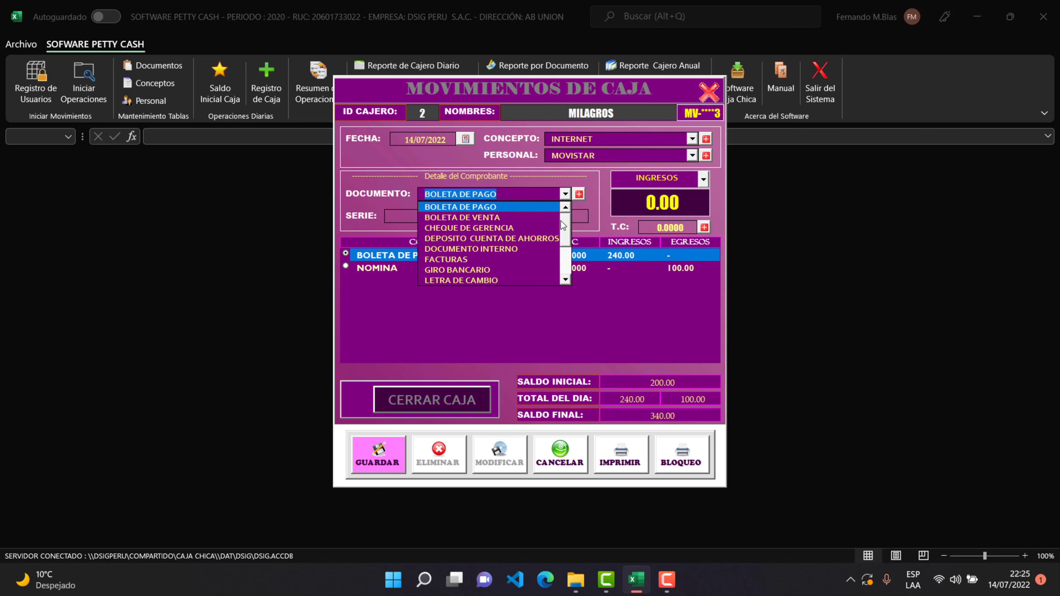
pyautogui.moveTo(565, 222); pyautogui.dragTo(565, 241)
pyautogui.click(526, 238)
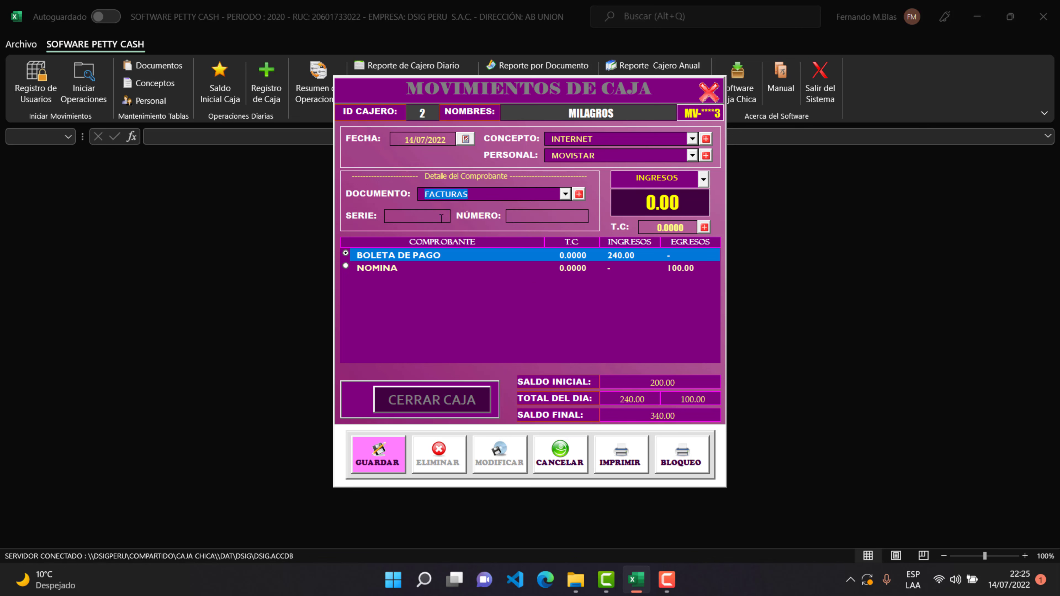
pyautogui.write('F001')
pyautogui.press('Tab')
pyautogui.write('1')
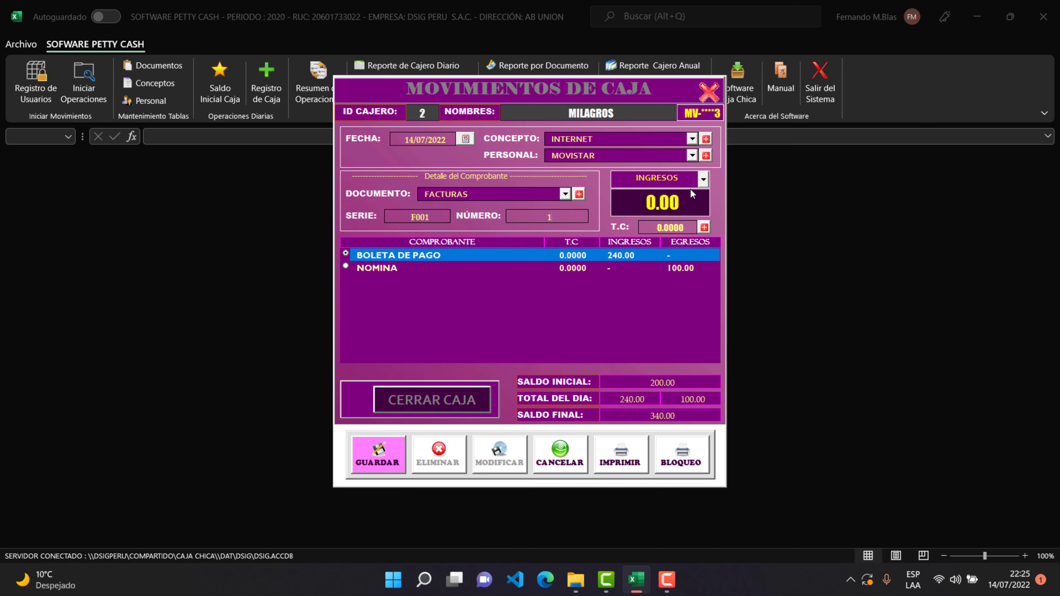
# Set the internet movement's type to EGRESOS and its amount to 80.
pyautogui.press('Tab')
pyautogui.press('Down')
pyautogui.press('Return')
pyautogui.moveTo(682, 203); pyautogui.dragTo(613, 202)
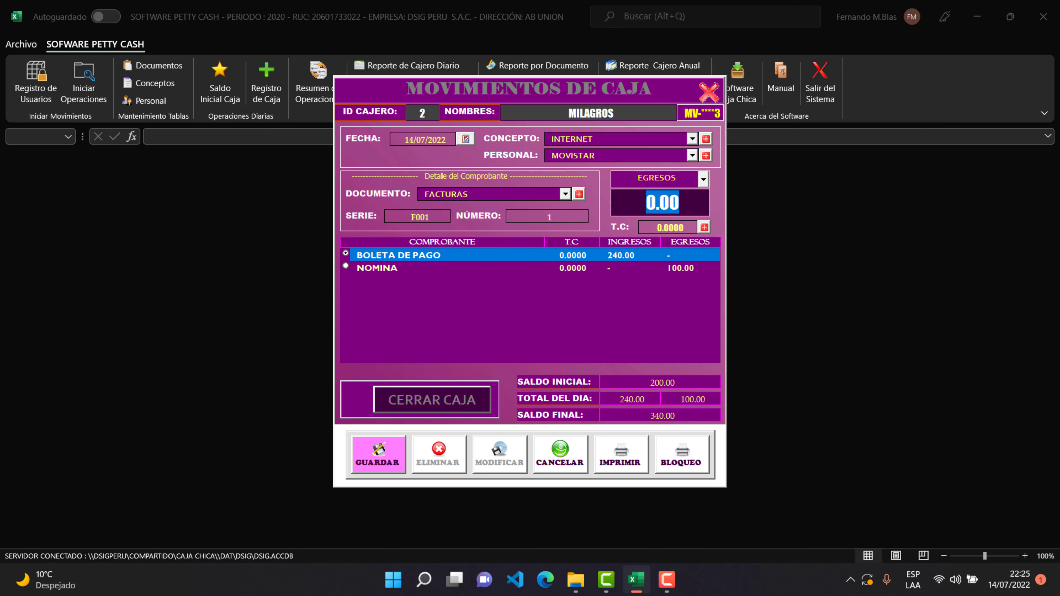
pyautogui.write('80')
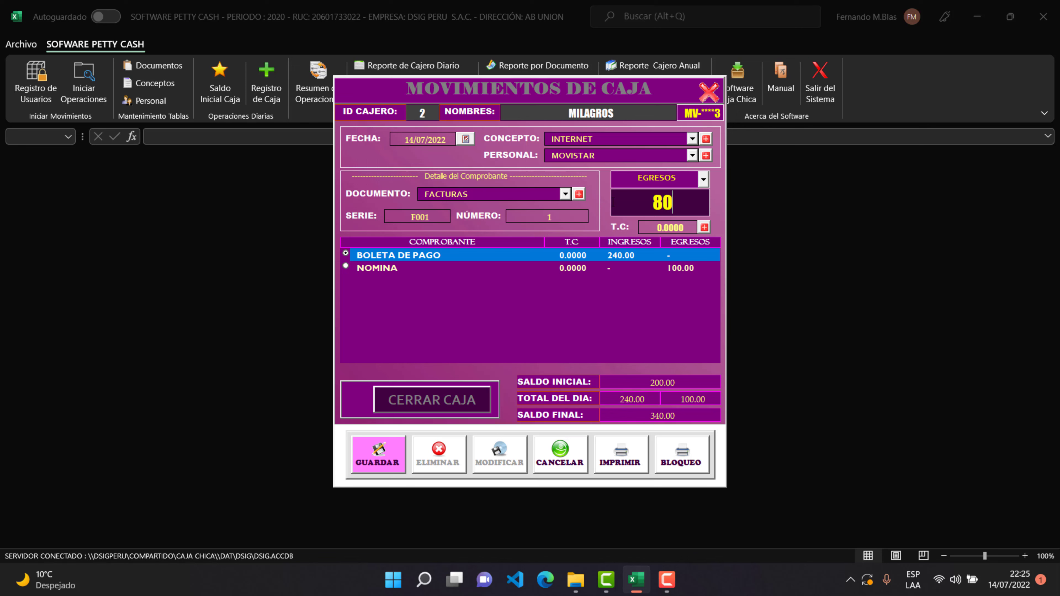
# Save the internet expense movement with the observation NINGUNA.
pyautogui.click(374, 461)
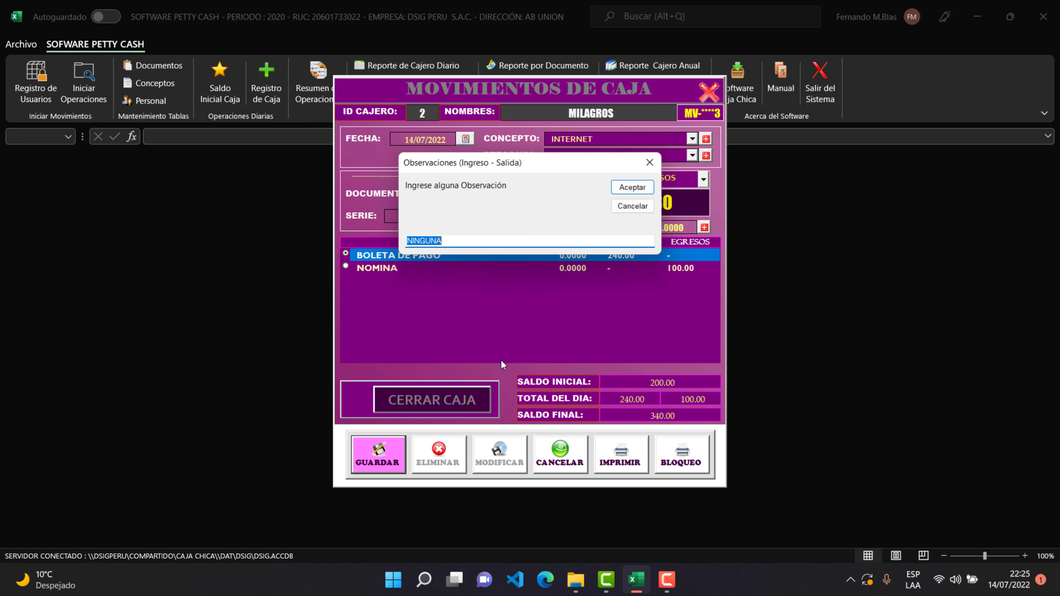
pyautogui.click(629, 195)
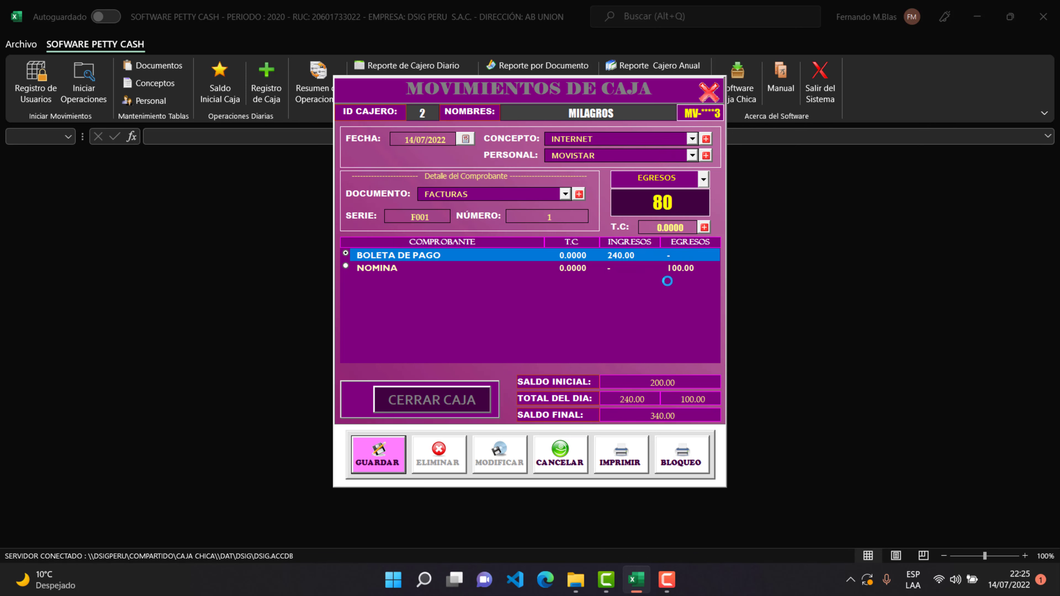
pyautogui.click(582, 340)
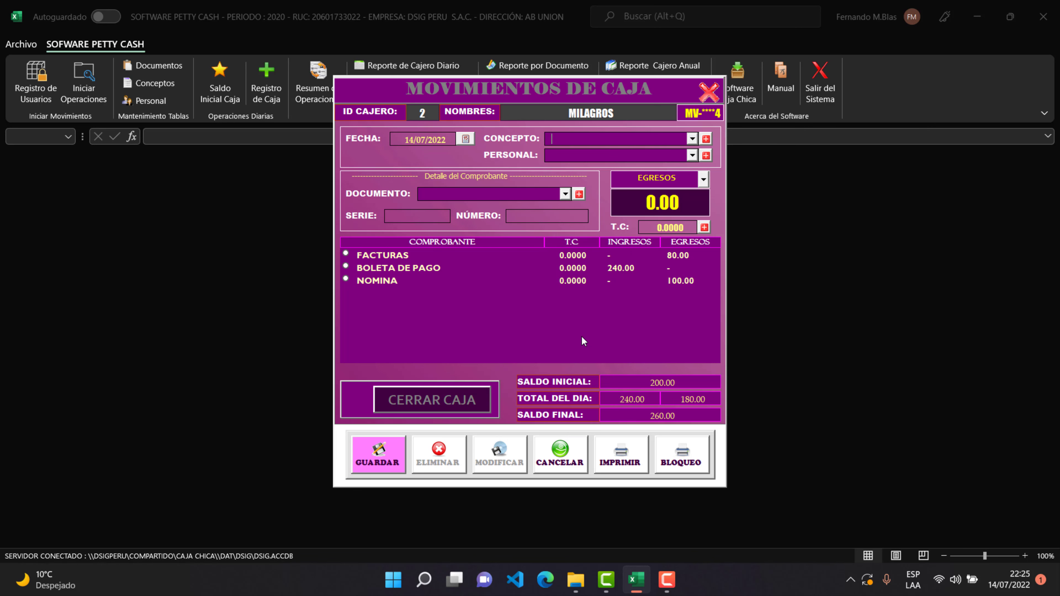
# Close the cash movements form and reopen it from the daily cash register.
pyautogui.click(708, 92)
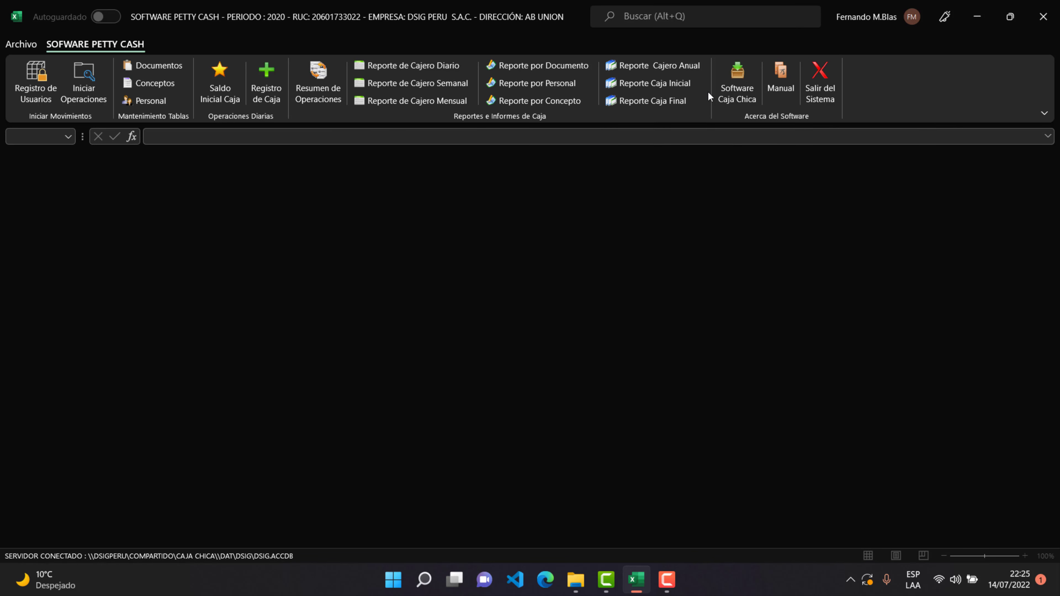
pyautogui.click(265, 90)
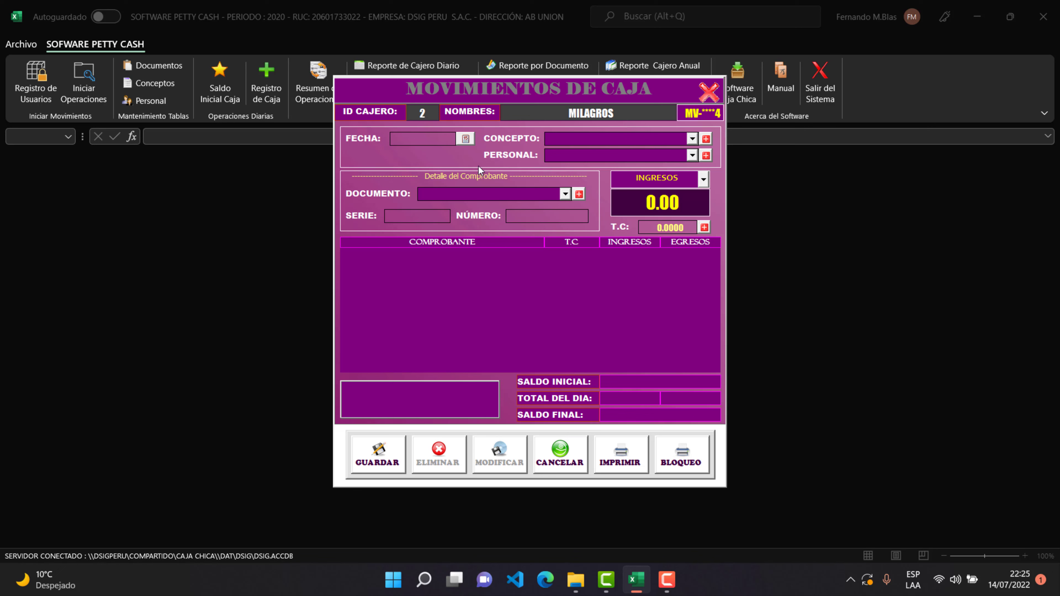
# Look up the cash movements for 14/07/2022 and for 15/07/2022.
pyautogui.click(466, 139)
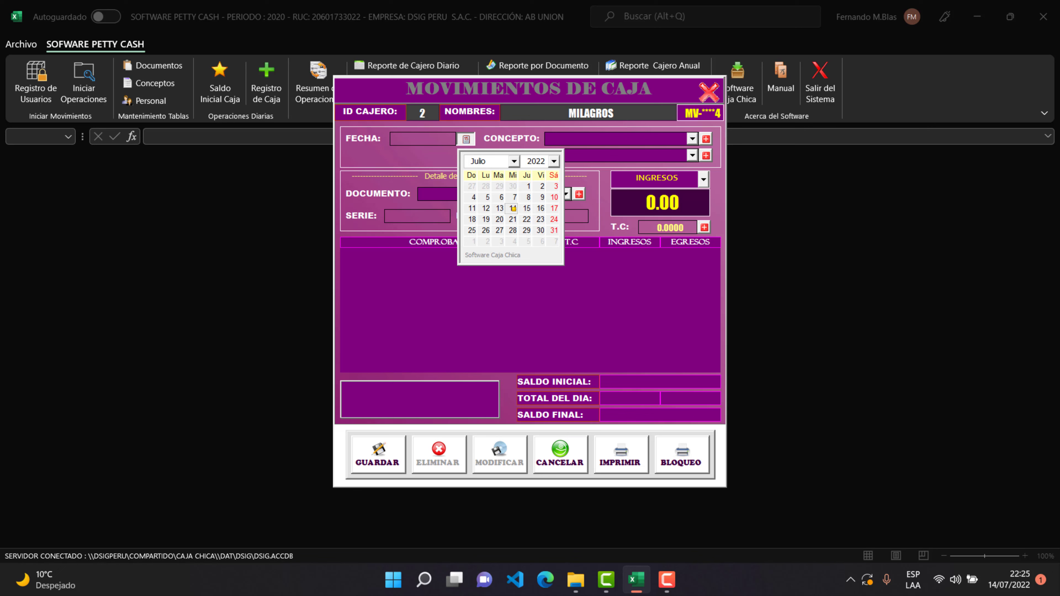
pyautogui.click(513, 208)
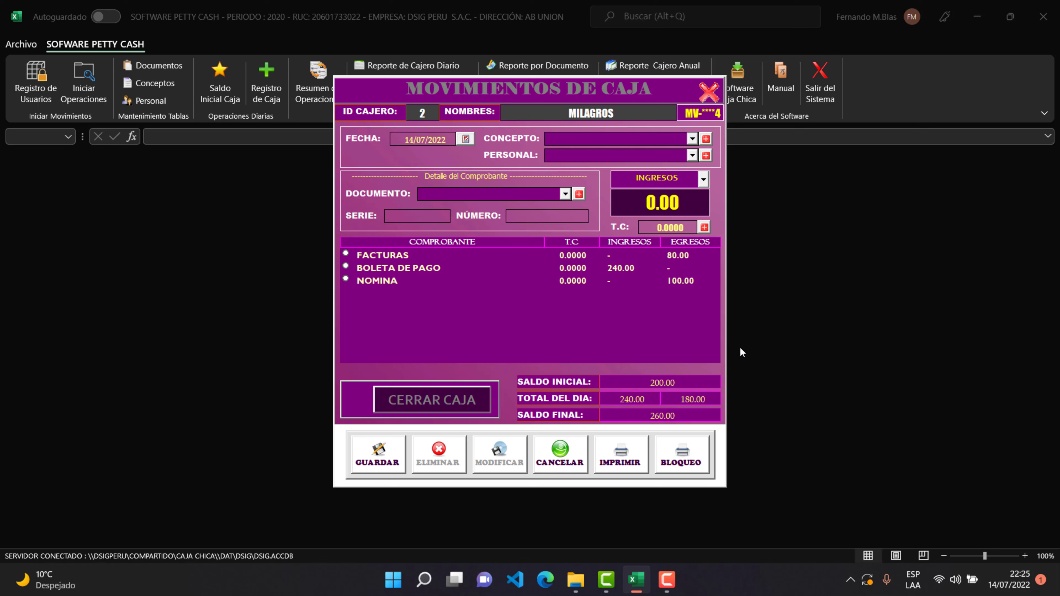
pyautogui.click(470, 140)
pyautogui.click(526, 208)
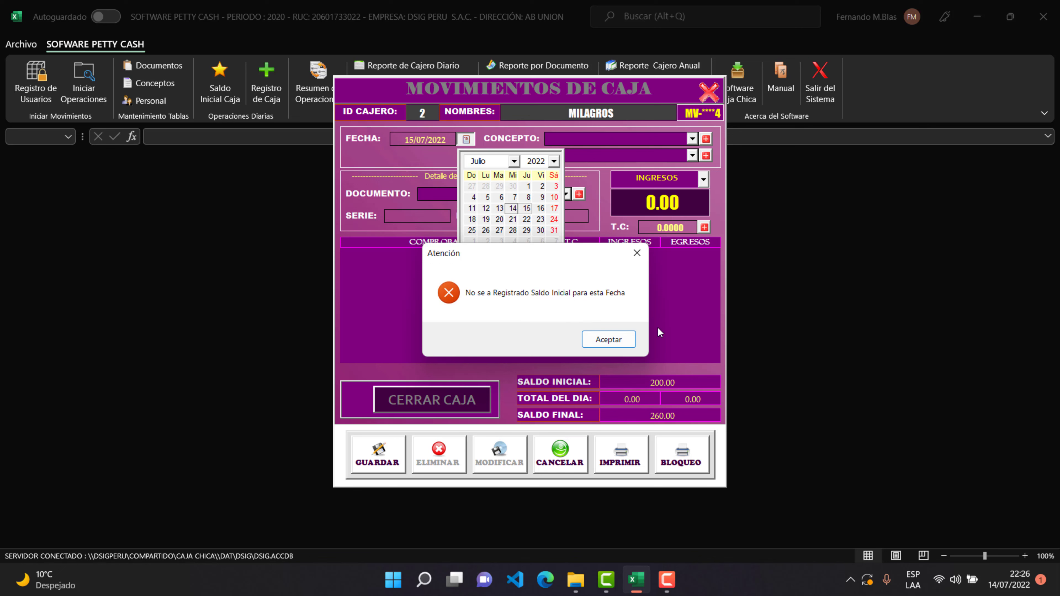
pyautogui.click(618, 340)
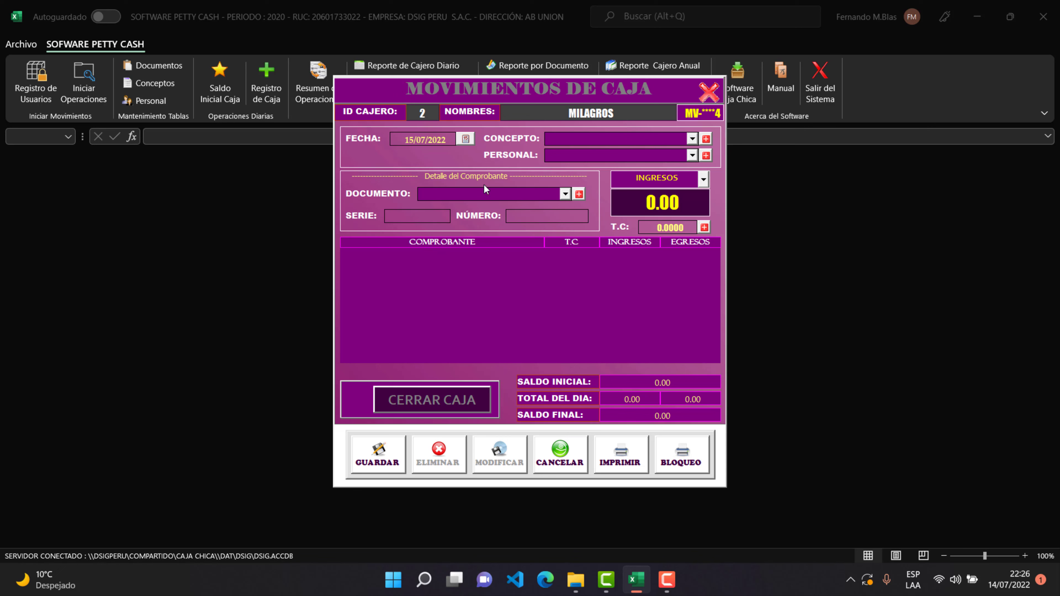
# Close the cash register for 14/07/2022 with the observation CIERRE DE CAJA.
pyautogui.click(470, 142)
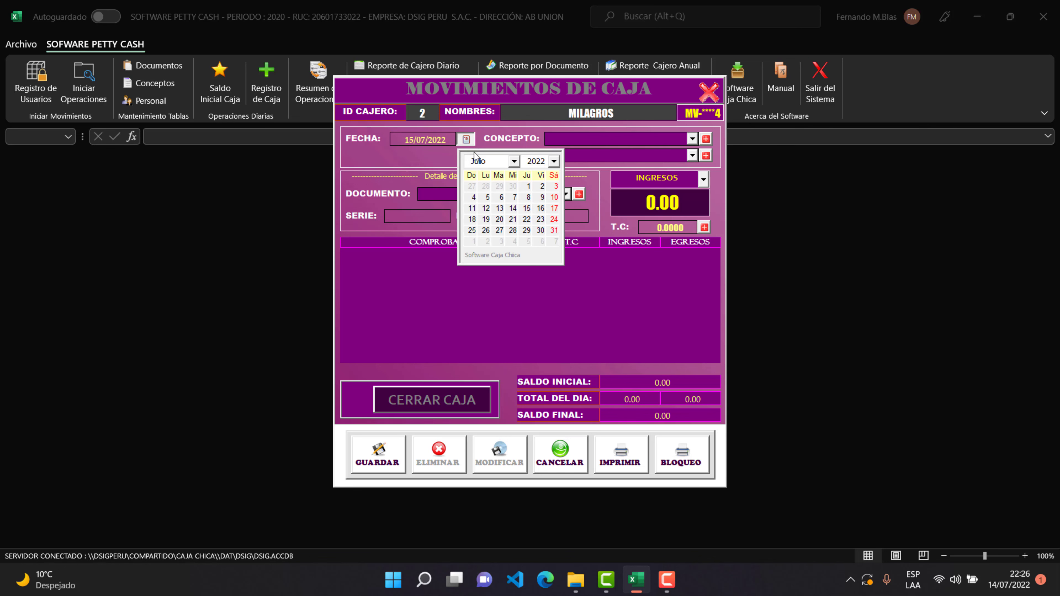
pyautogui.click(513, 208)
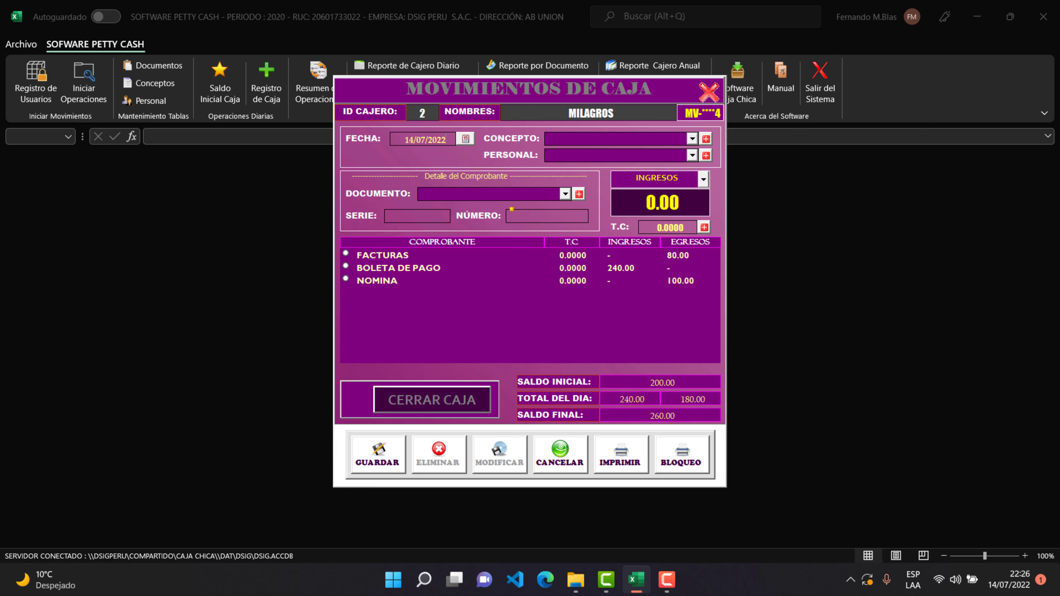
pyautogui.click(434, 400)
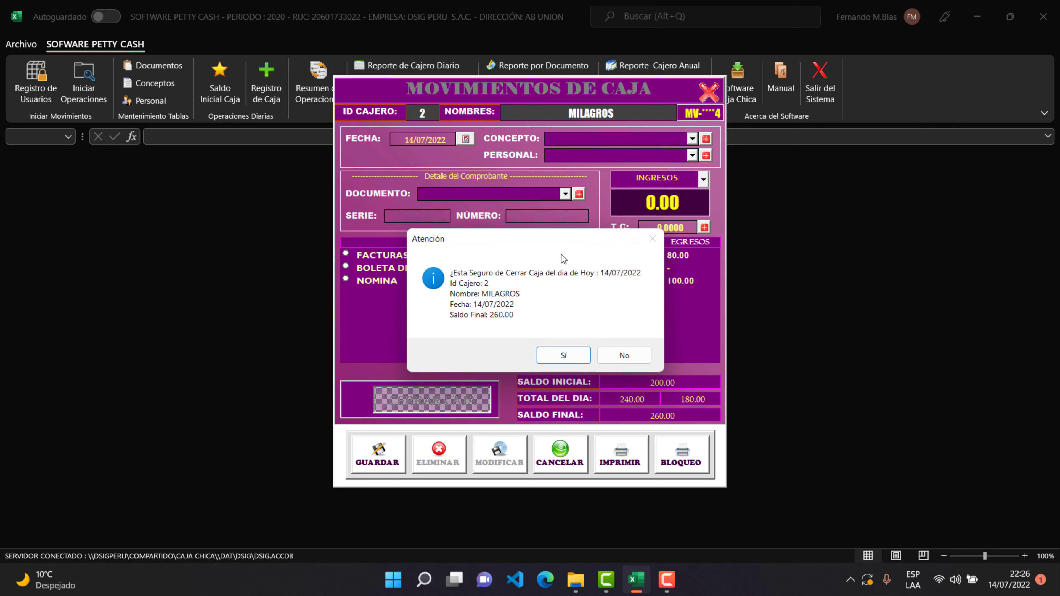
pyautogui.click(561, 355)
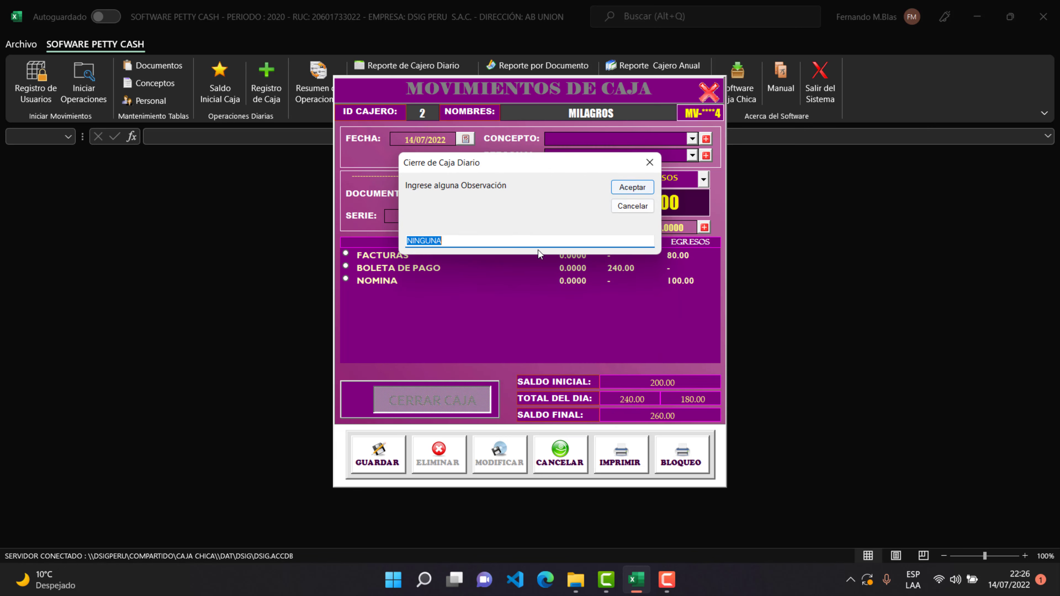
pyautogui.write('CIERRE DE CAJA')
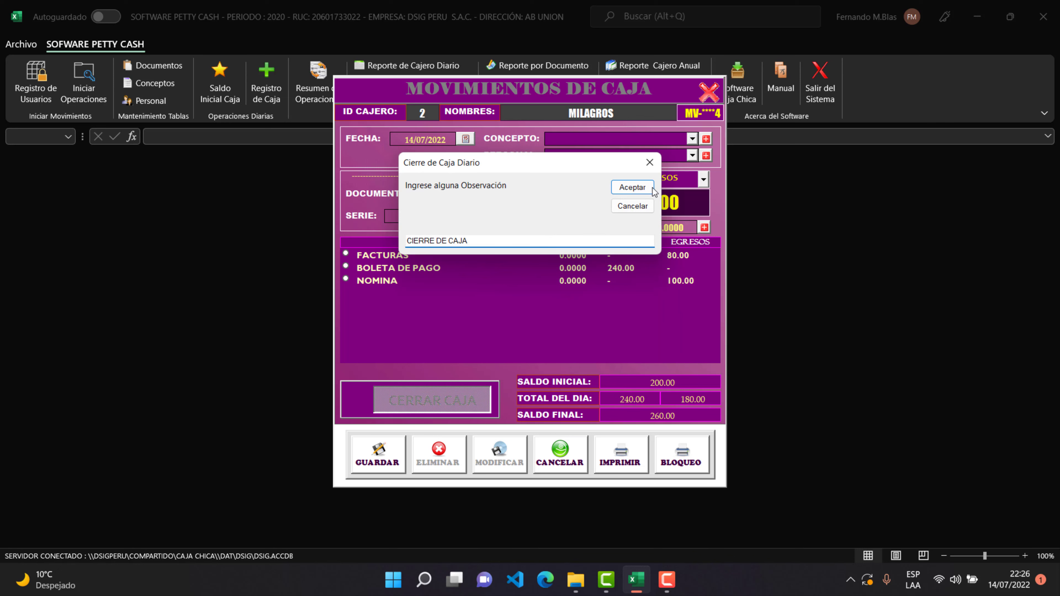
pyautogui.click(650, 189)
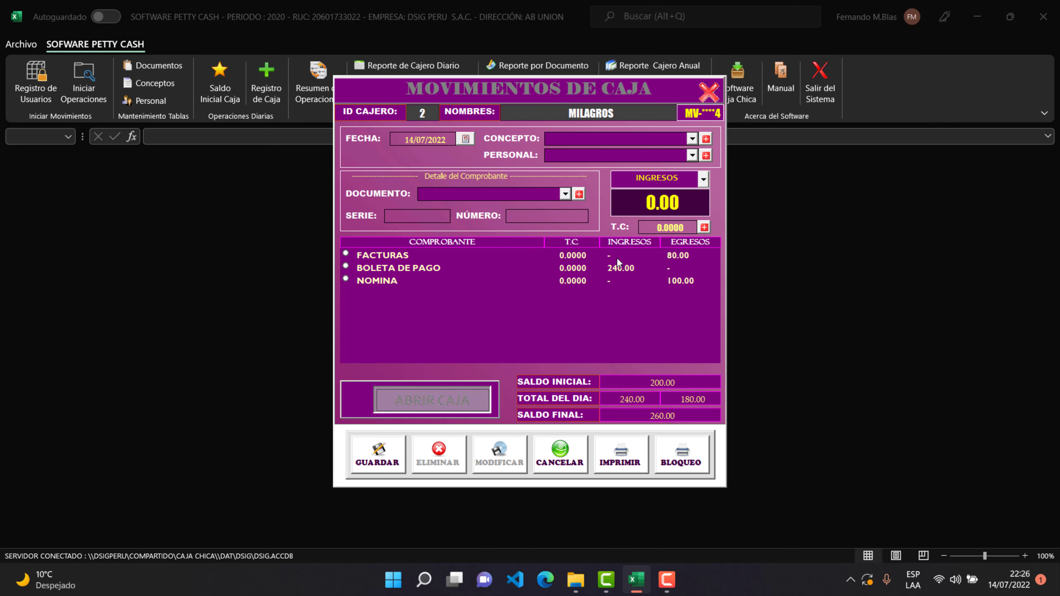
# Try to modify the FACTURAS internet movement of the closed day.
pyautogui.doubleClick(388, 256)
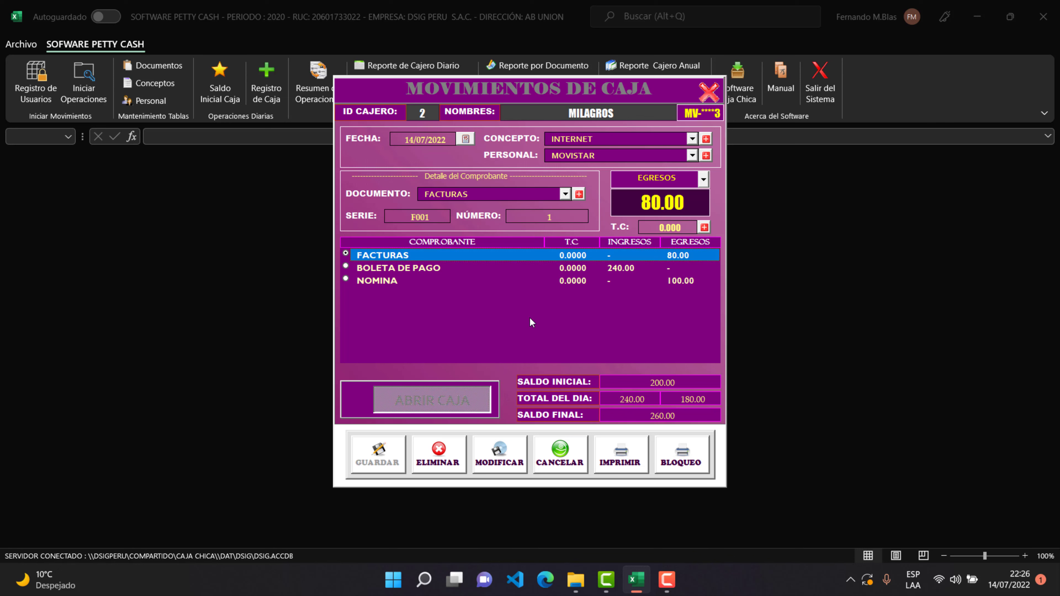
pyautogui.click(501, 455)
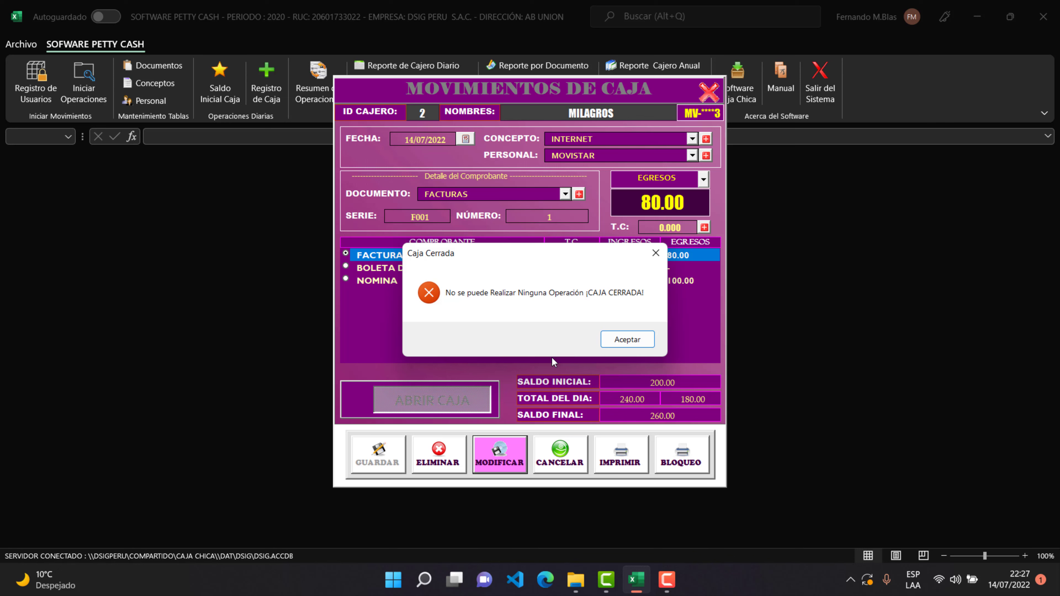
pyautogui.click(630, 342)
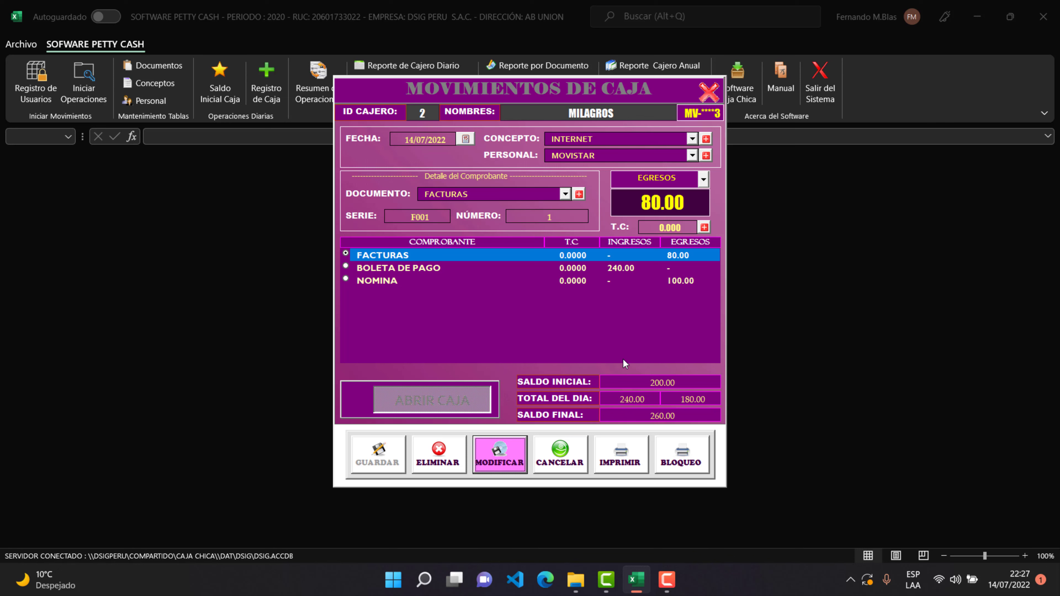
# Open the print preview of the day's cash movements report and enlarge it.
pyautogui.click(622, 455)
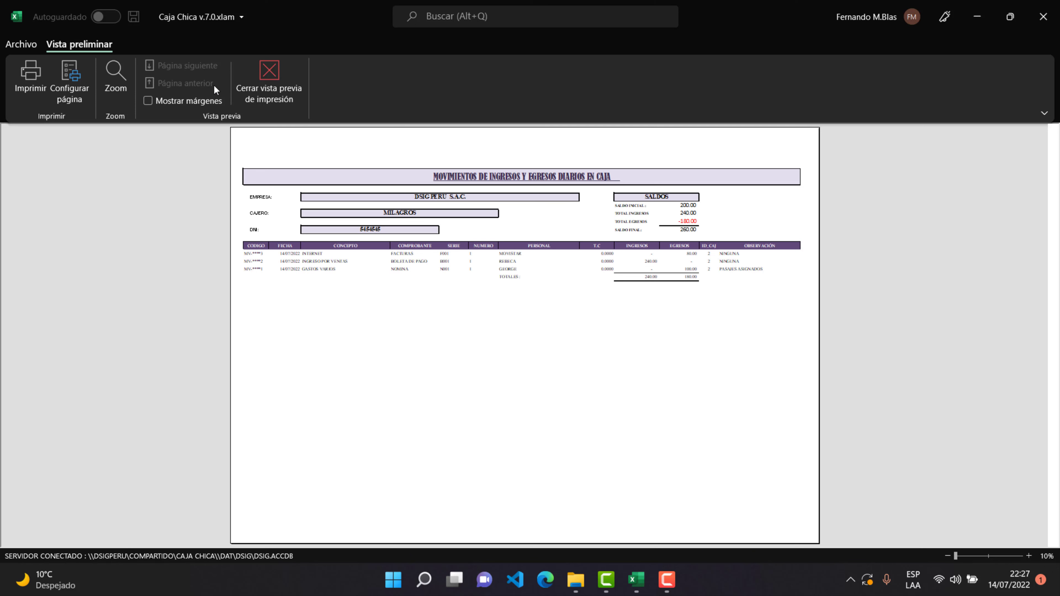
pyautogui.click(115, 77)
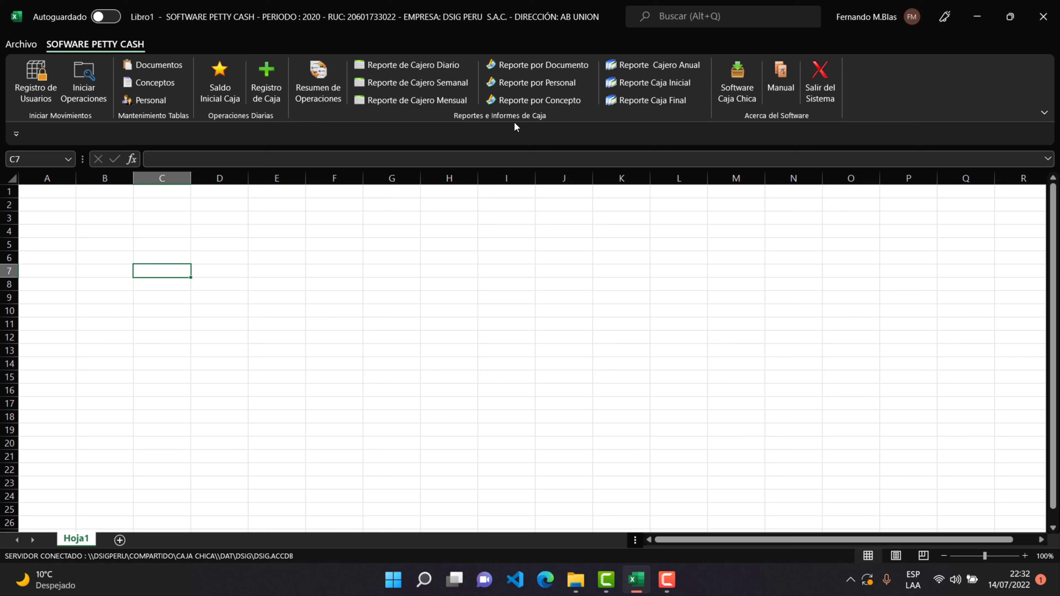
# Set up a cash summary report for the date range 02/07/2022 to 31/07/2022.
pyautogui.click(326, 93)
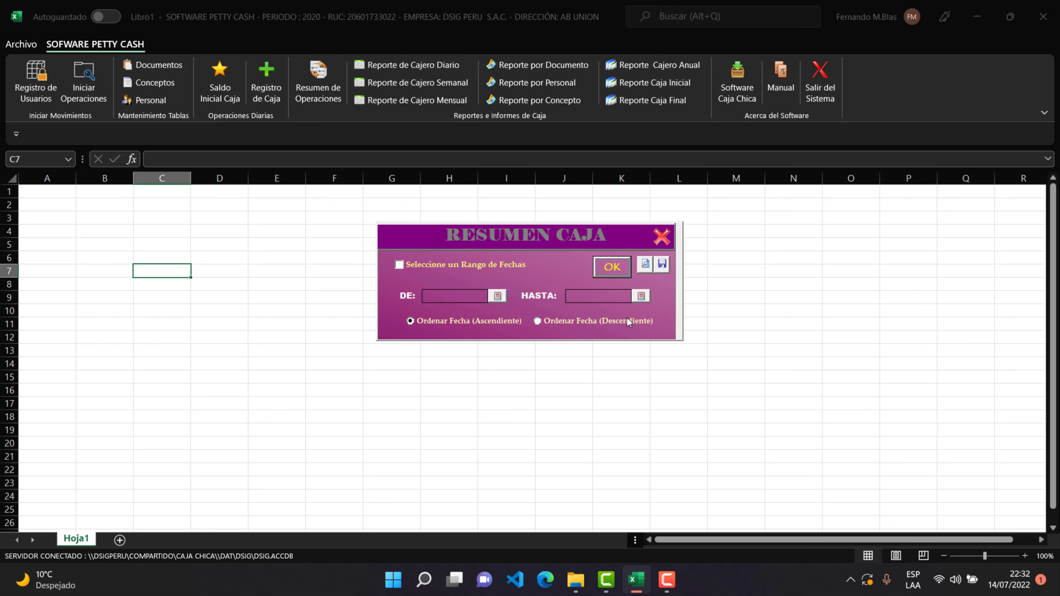
pyautogui.click(420, 264)
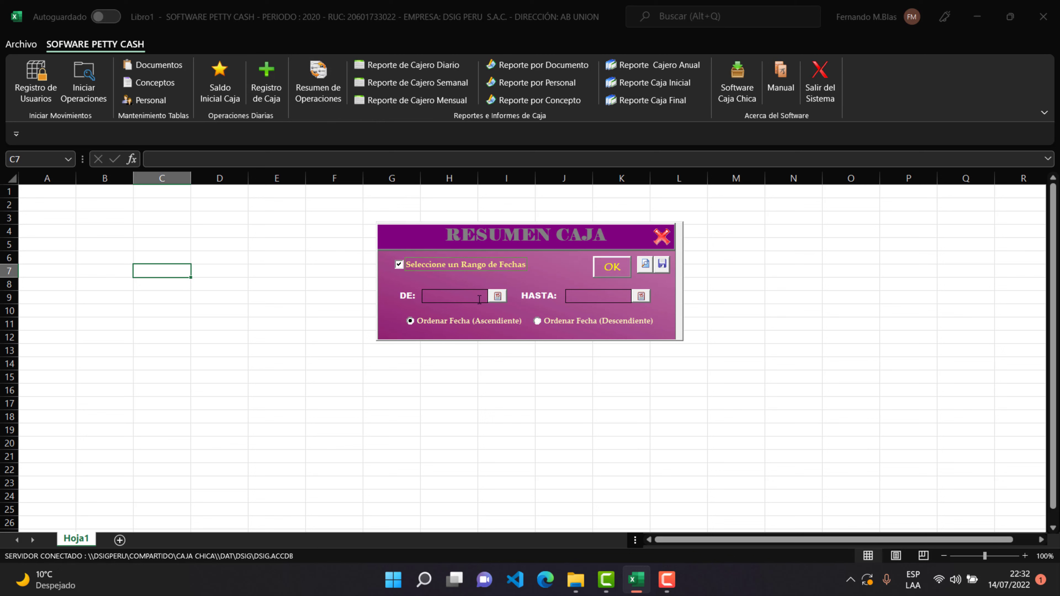
pyautogui.click(498, 298)
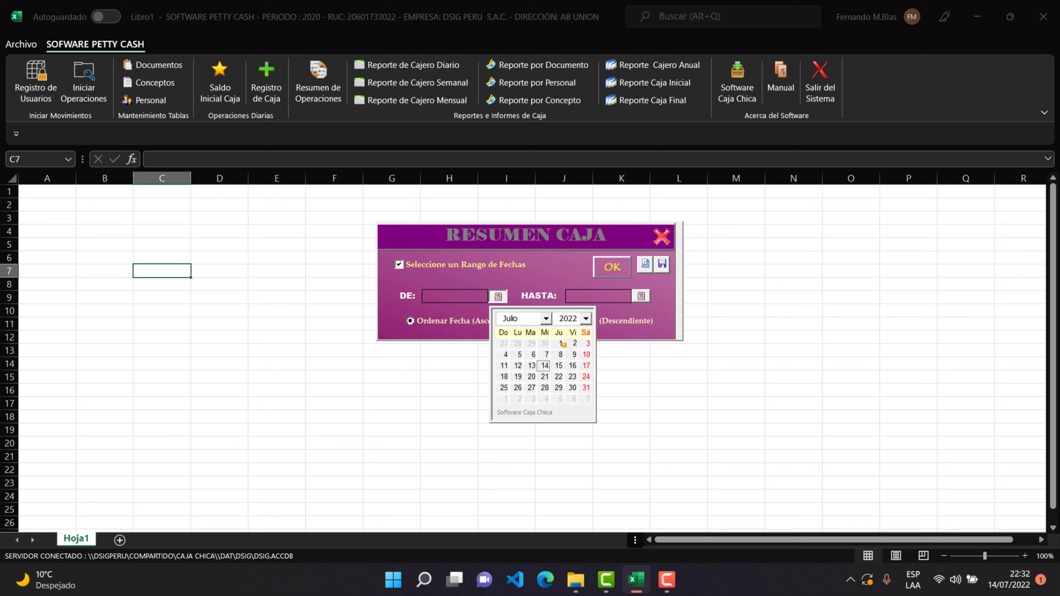
pyautogui.click(575, 349)
pyautogui.click(642, 297)
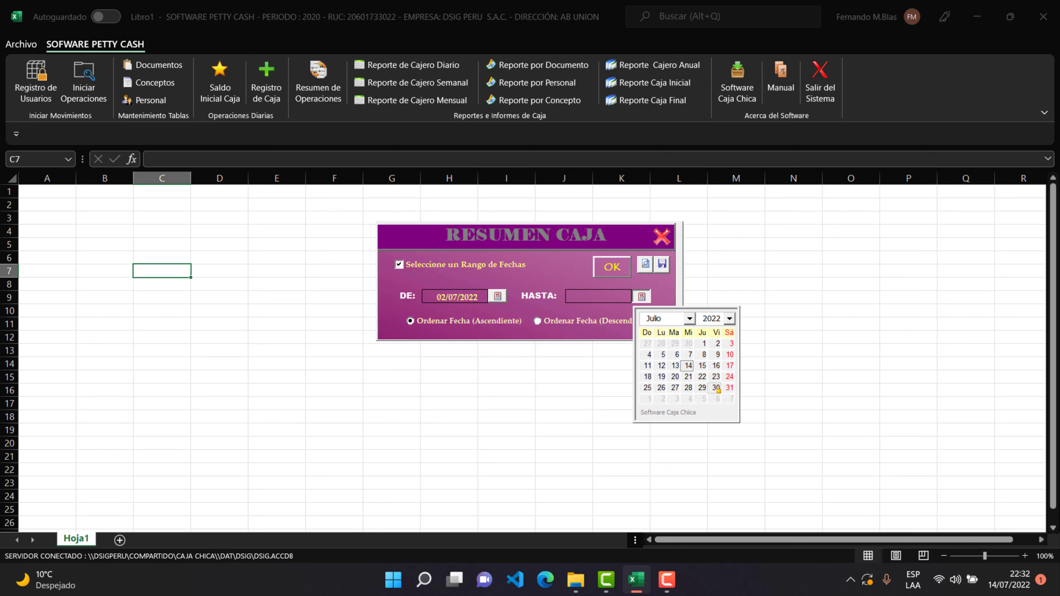
pyautogui.click(729, 388)
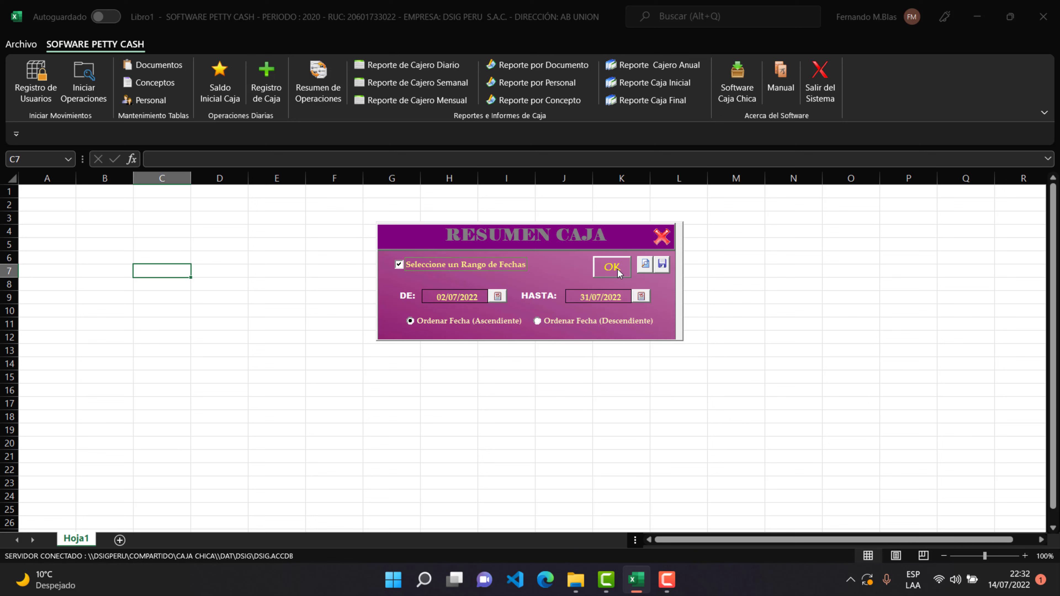
# Save the cash summary report in PDF format.
pyautogui.click(662, 264)
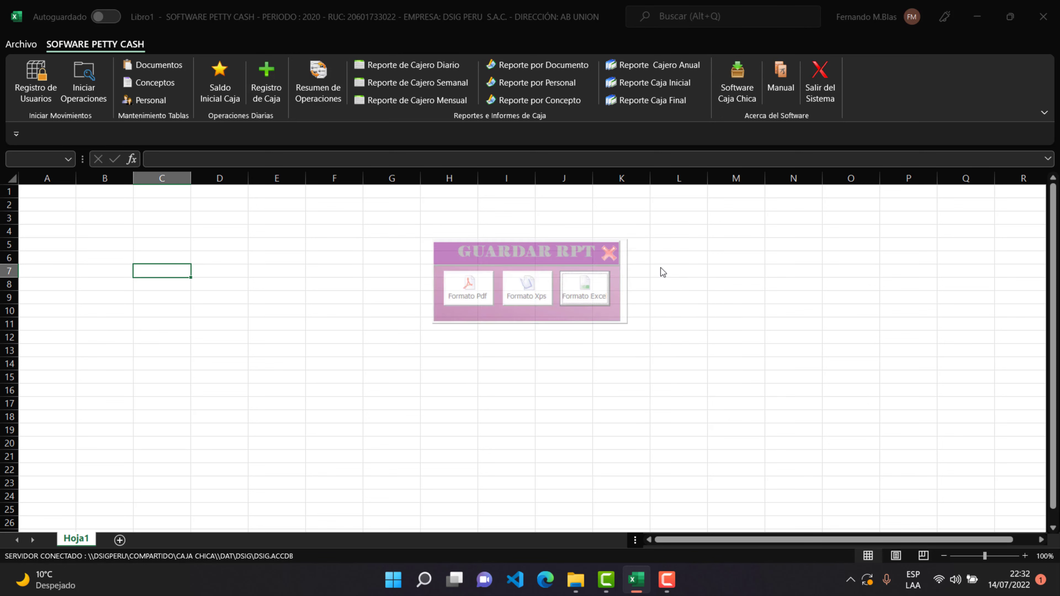
pyautogui.click(460, 303)
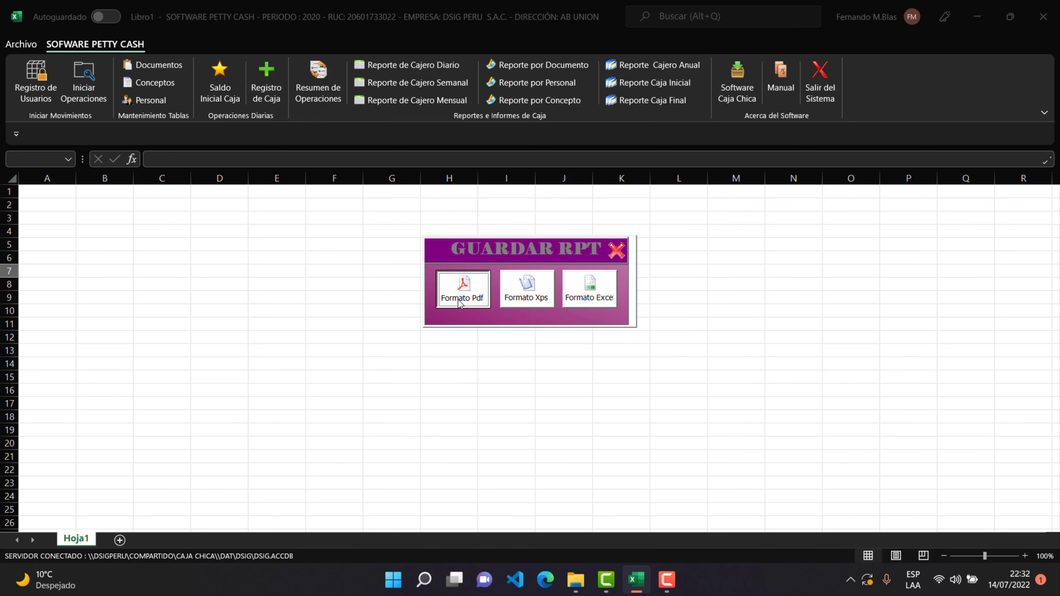
pyautogui.click(632, 340)
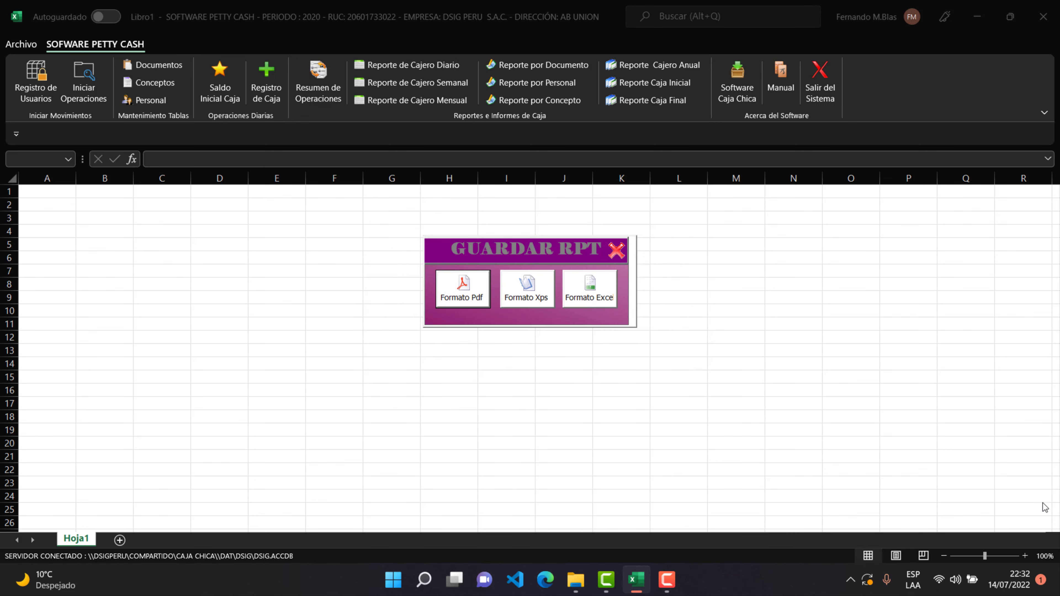
# Open RPT_RESUMEN.pdf from the desktop in Microsoft Edge and enlarge the page for reading.
pyautogui.click(1044, 569)
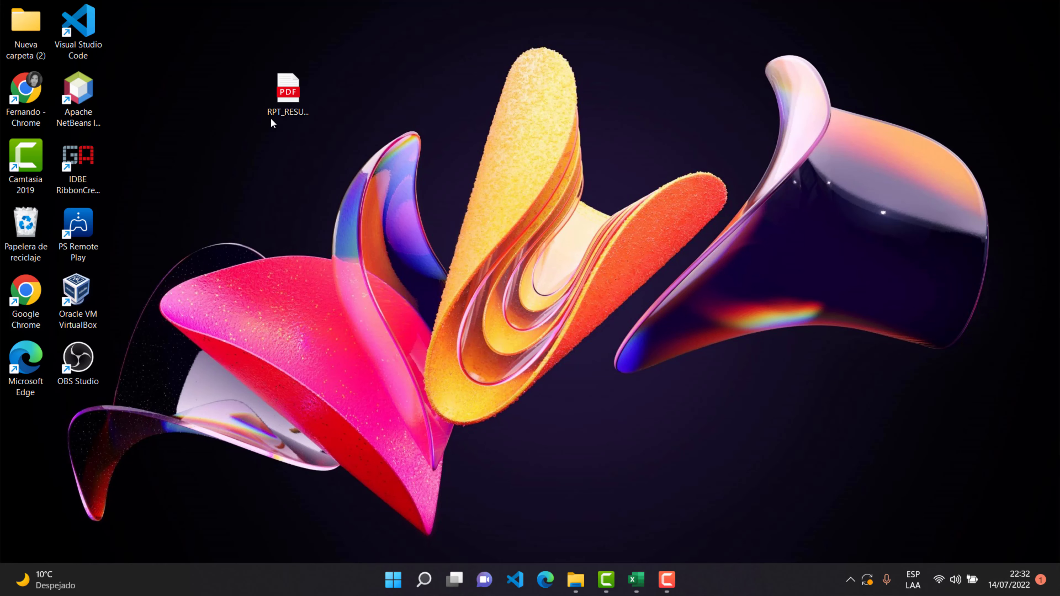
pyautogui.doubleClick(282, 105)
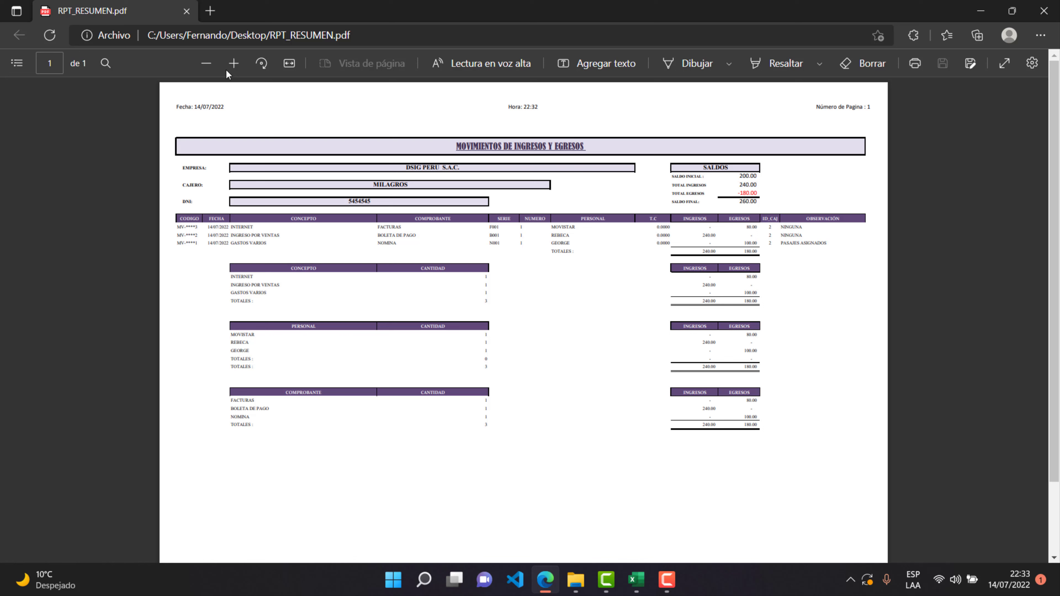
pyautogui.click(233, 63)
pyautogui.click(233, 64)
pyautogui.click(233, 64)
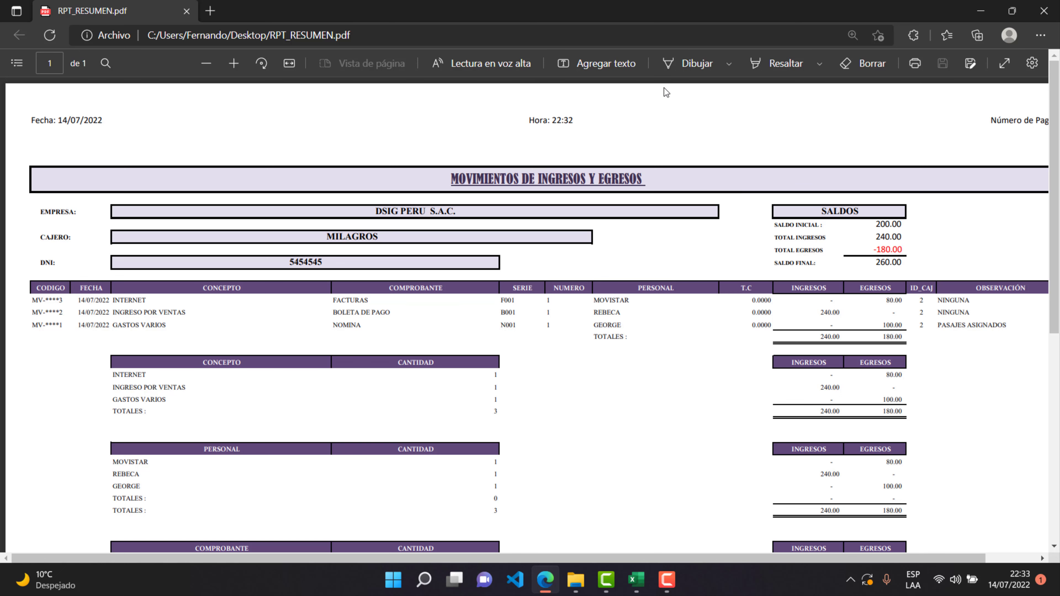
pyautogui.click(233, 63)
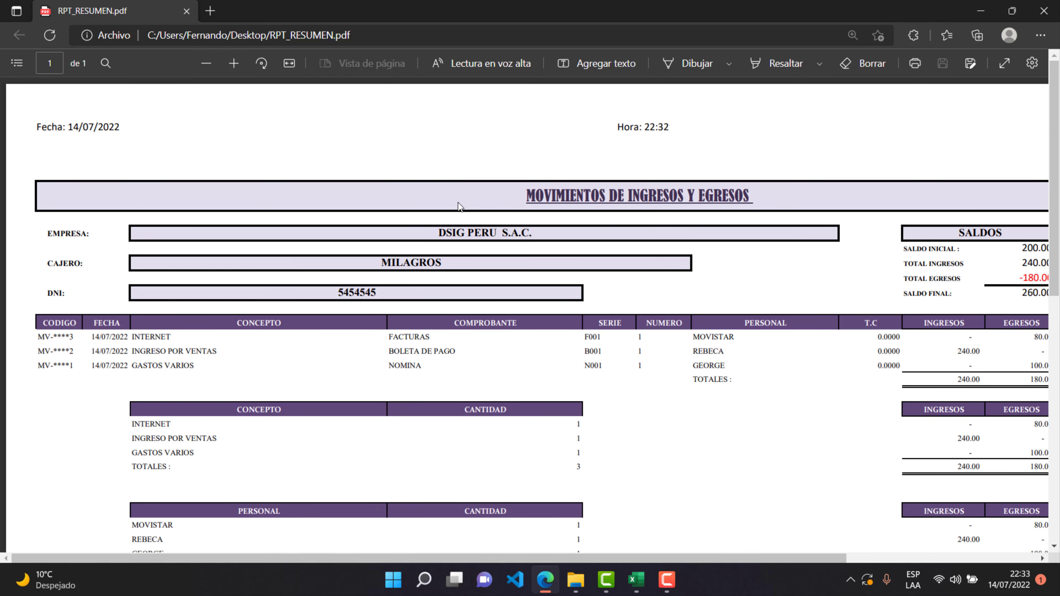
# Examine the PDF report's balances, movement details and summaries by concept, personnel and voucher.
pyautogui.scroll(-3, 478, 235)
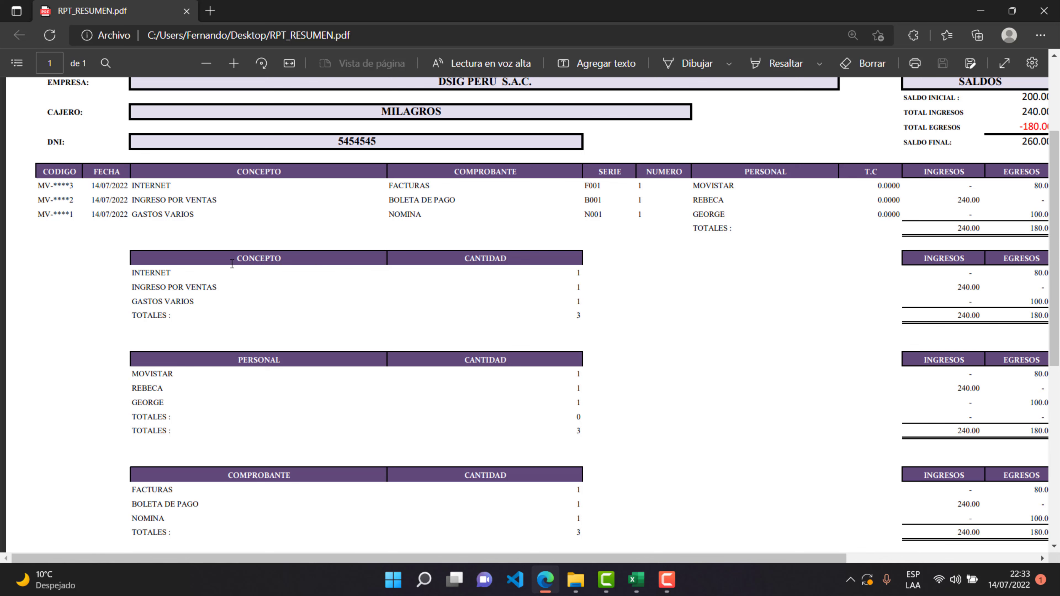
pyautogui.scroll(-2, 345, 328)
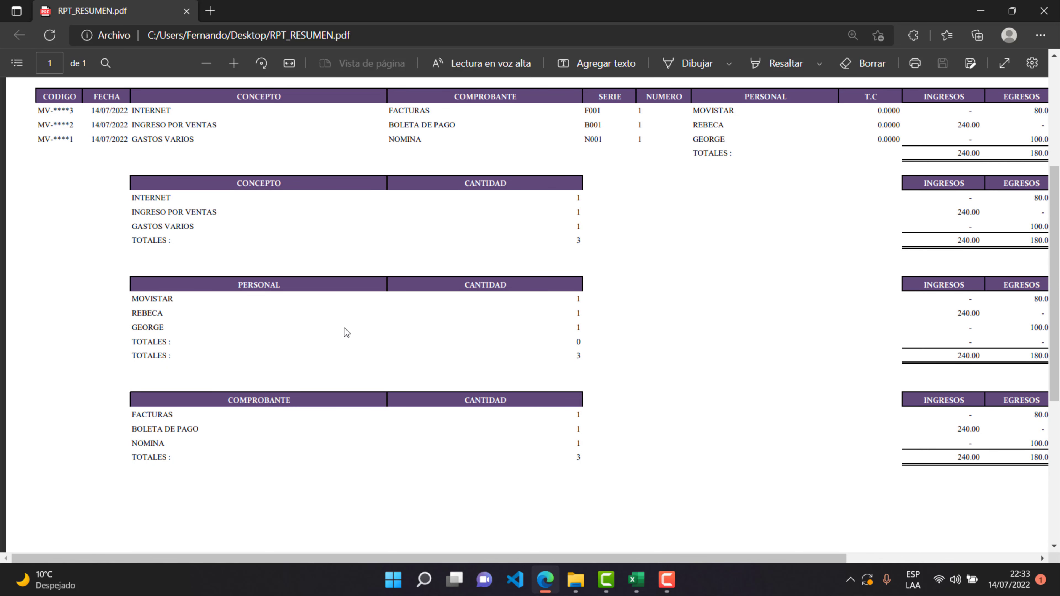
pyautogui.moveTo(792, 554); pyautogui.dragTo(946, 549)
pyautogui.scroll(4, 914, 404)
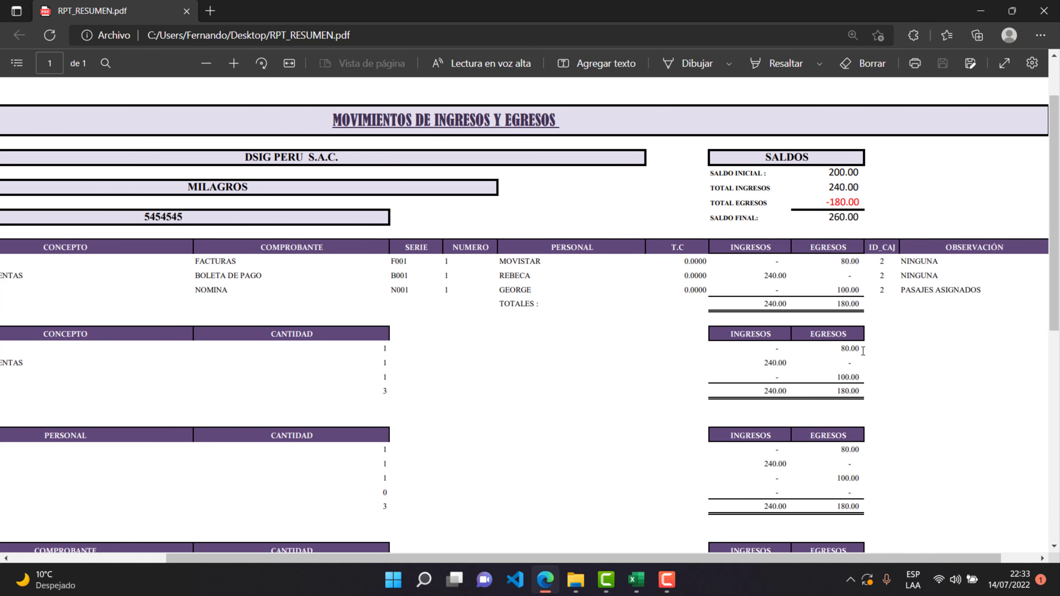
pyautogui.scroll(-2, 738, 325)
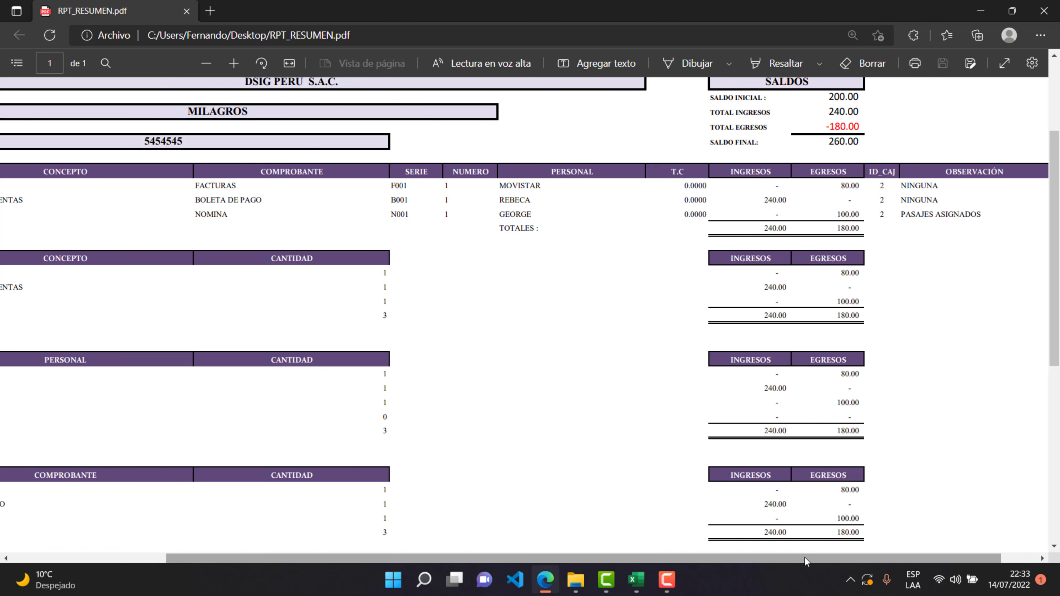
pyautogui.moveTo(805, 558); pyautogui.dragTo(830, 558)
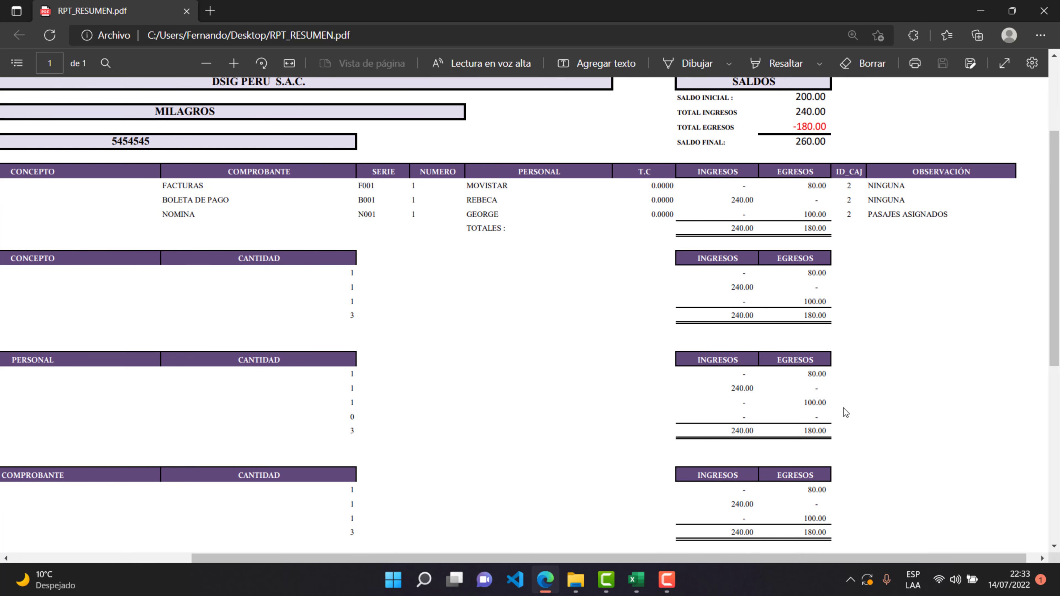
pyautogui.scroll(3, 843, 407)
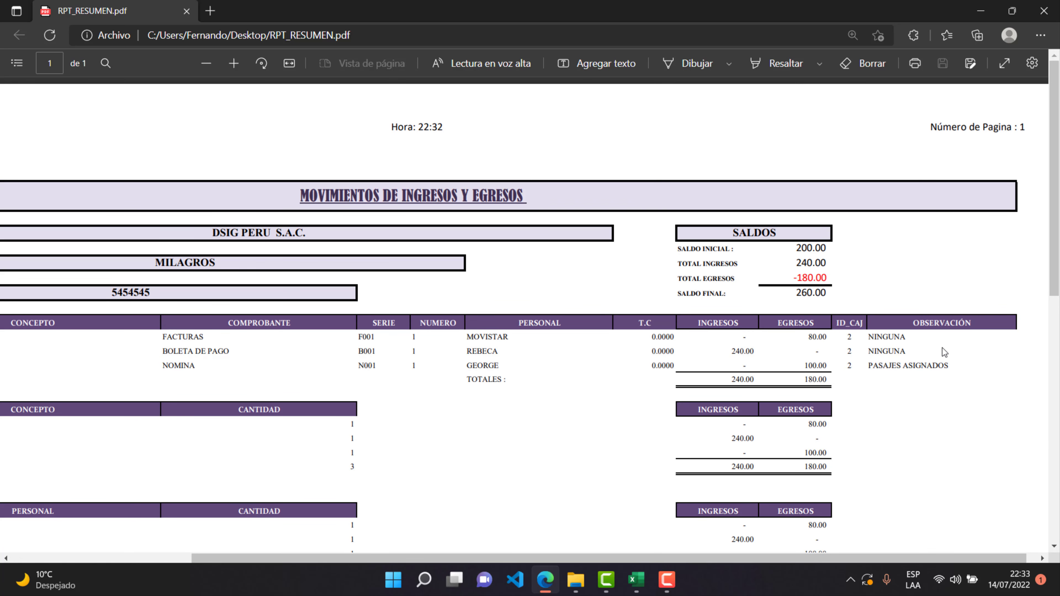
pyautogui.scroll(-7, 942, 348)
pyautogui.scroll(7, 569, 227)
# Return to the petty cash system in Excel and save the summary report in Excel format.
pyautogui.click(979, 6)
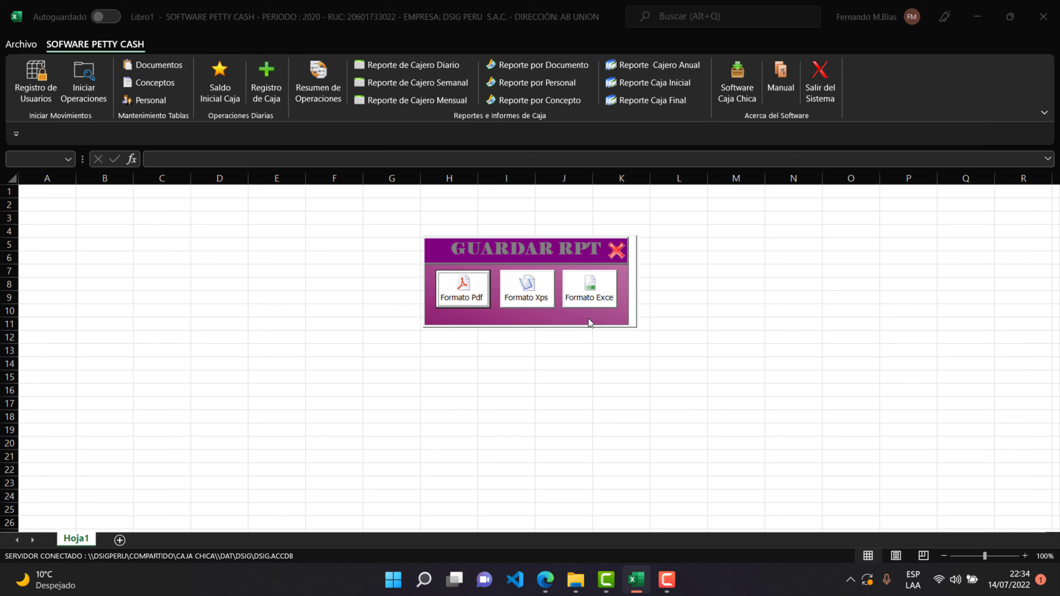
pyautogui.click(589, 300)
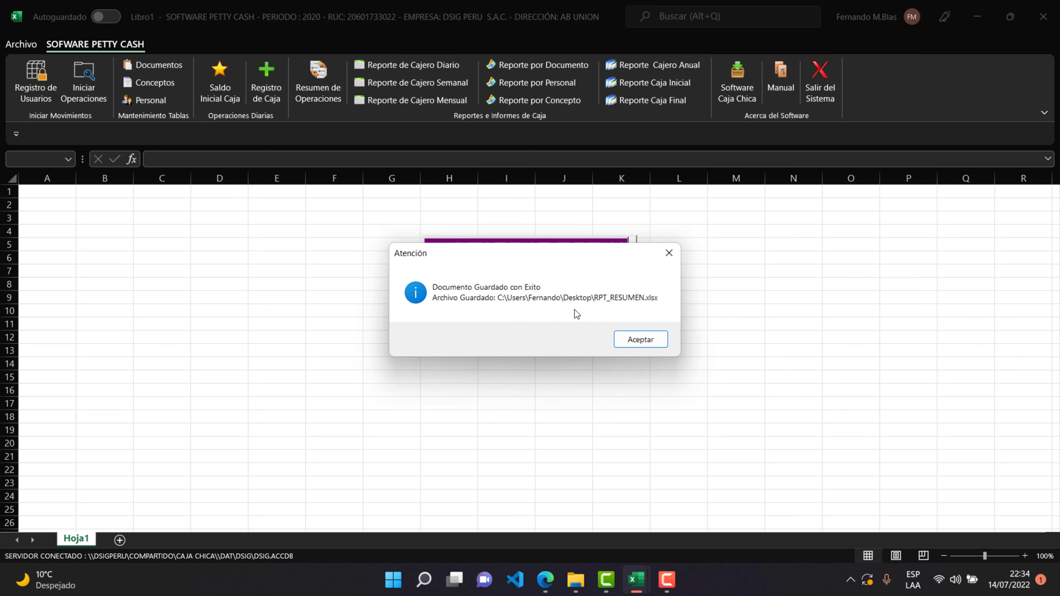
# Close the report-saving form, open RPT_RESUMEN.xlsx from the desktop, and review its balances, movements and summaries.
pyautogui.click(622, 338)
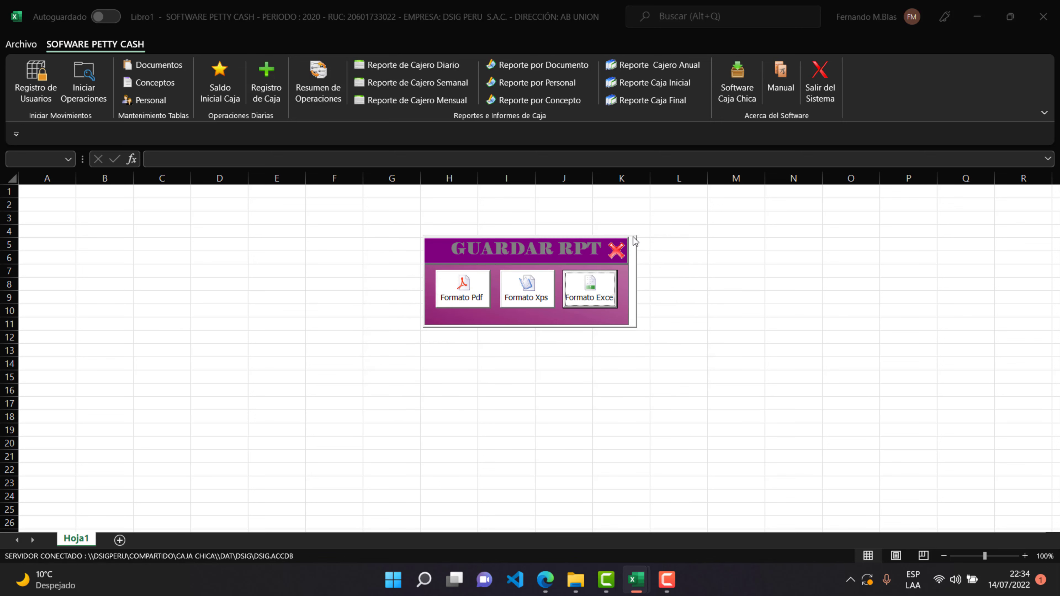
pyautogui.click(616, 250)
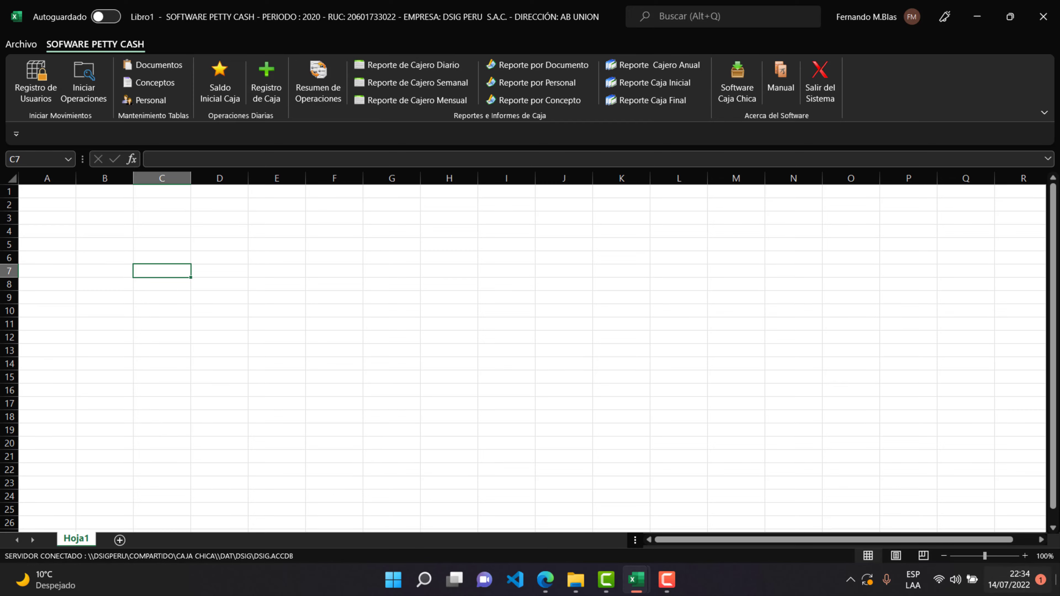
pyautogui.press('super+d')
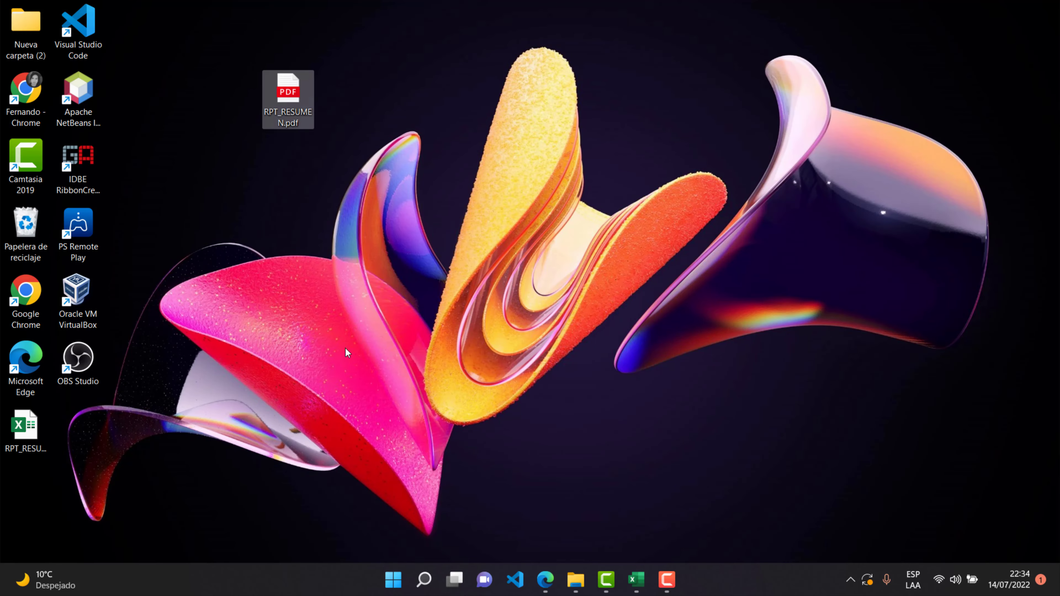
pyautogui.doubleClick(48, 424)
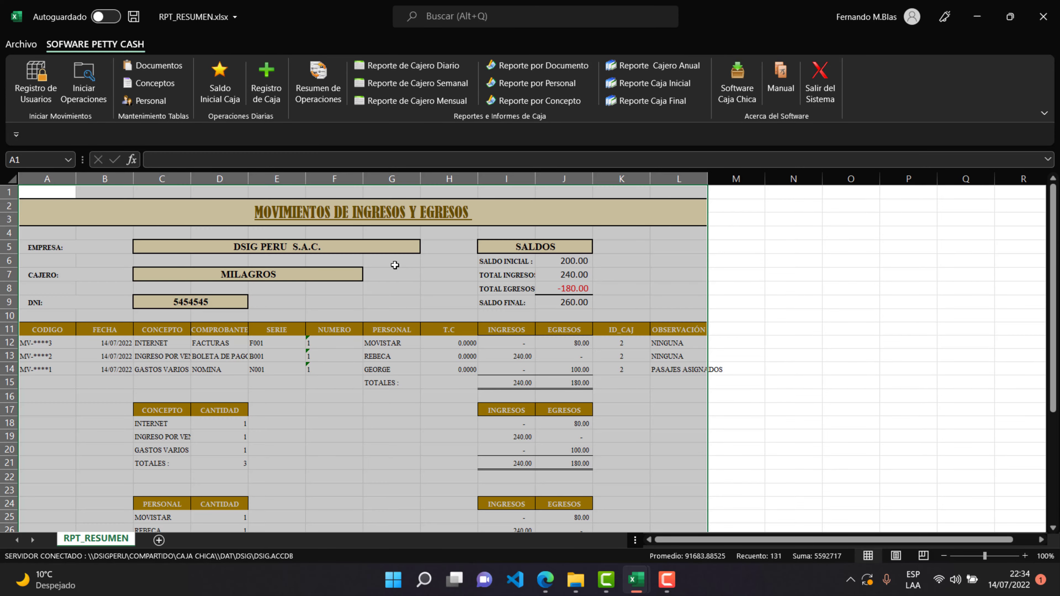
pyautogui.click(394, 266)
pyautogui.scroll(-8, 482, 284)
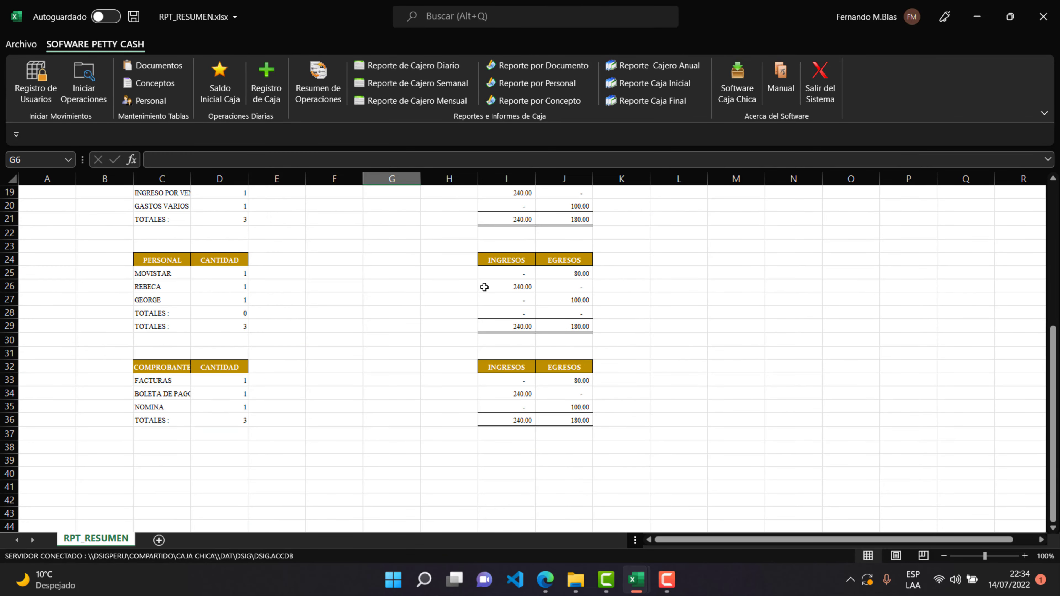
pyautogui.scroll(8, 484, 287)
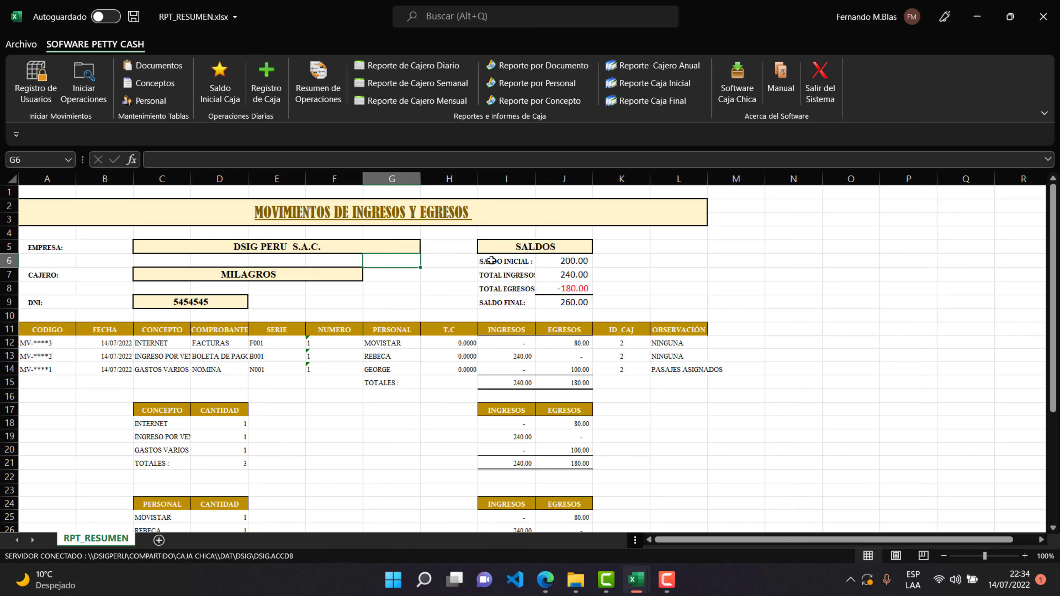
# Preview the daily cashier report for 14/07/2022 in ascending date order, review its movements and close the preview.
pyautogui.click(419, 67)
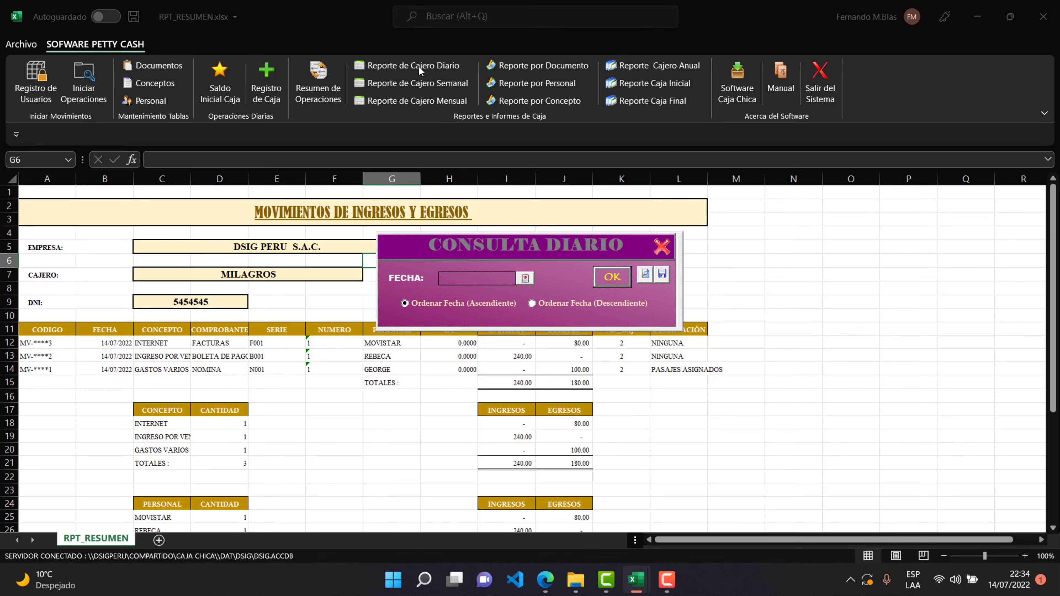
pyautogui.click(526, 278)
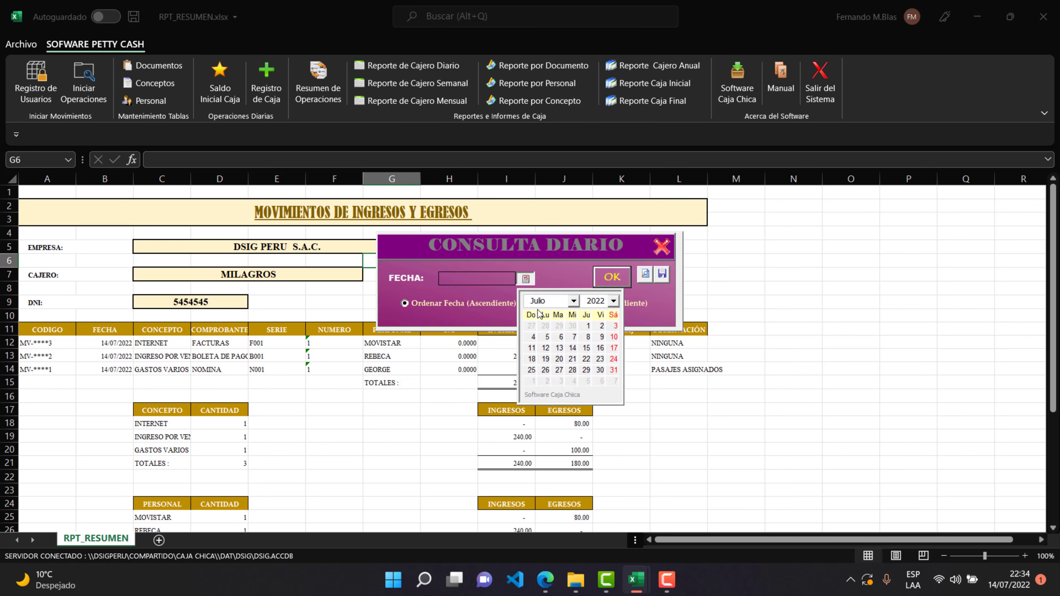
pyautogui.click(573, 348)
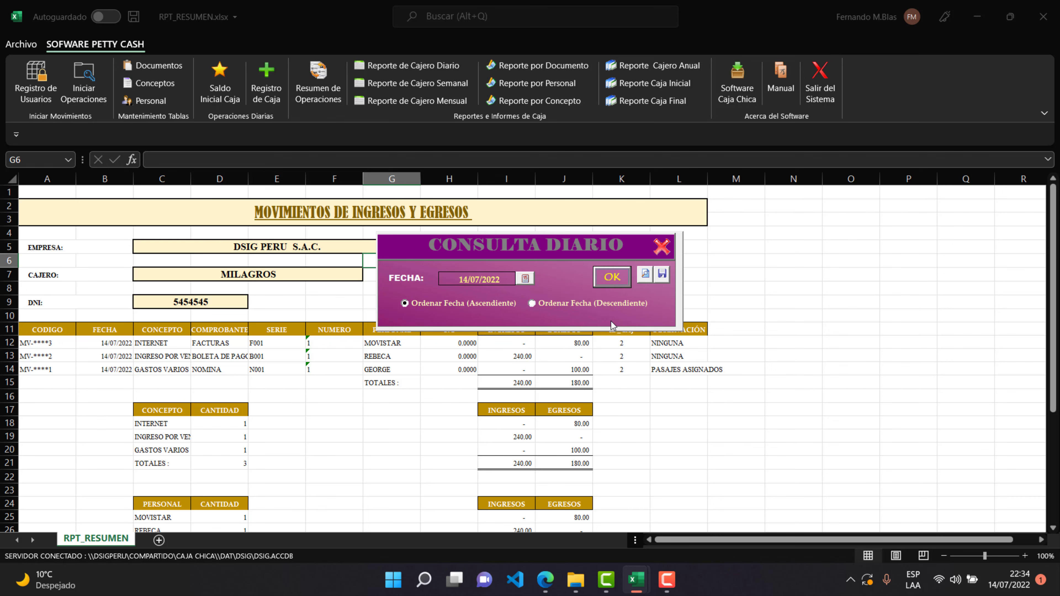
pyautogui.click(611, 280)
pyautogui.click(646, 278)
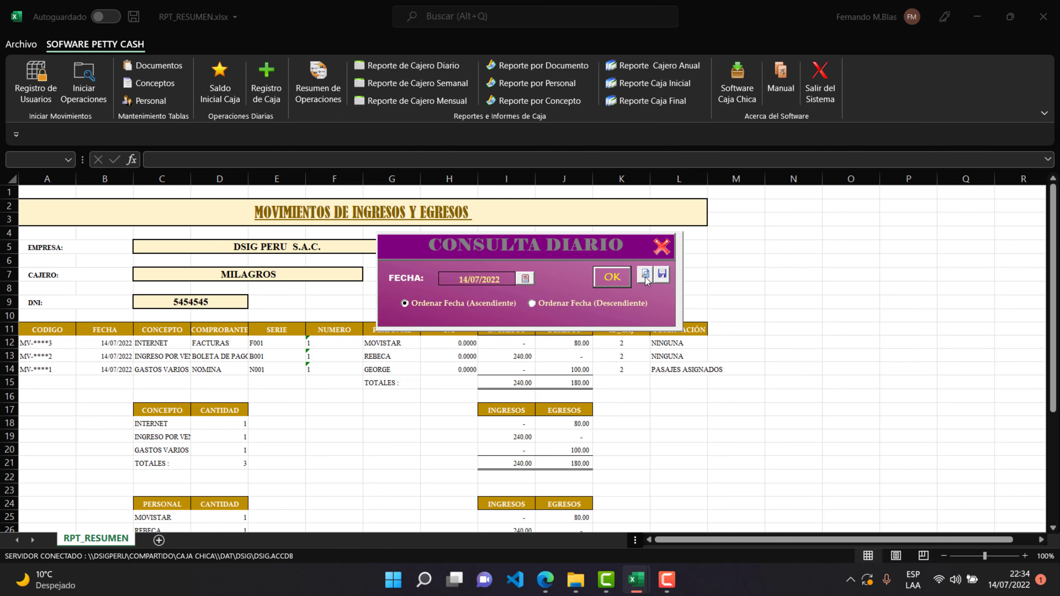
pyautogui.scroll(1, 628, 298)
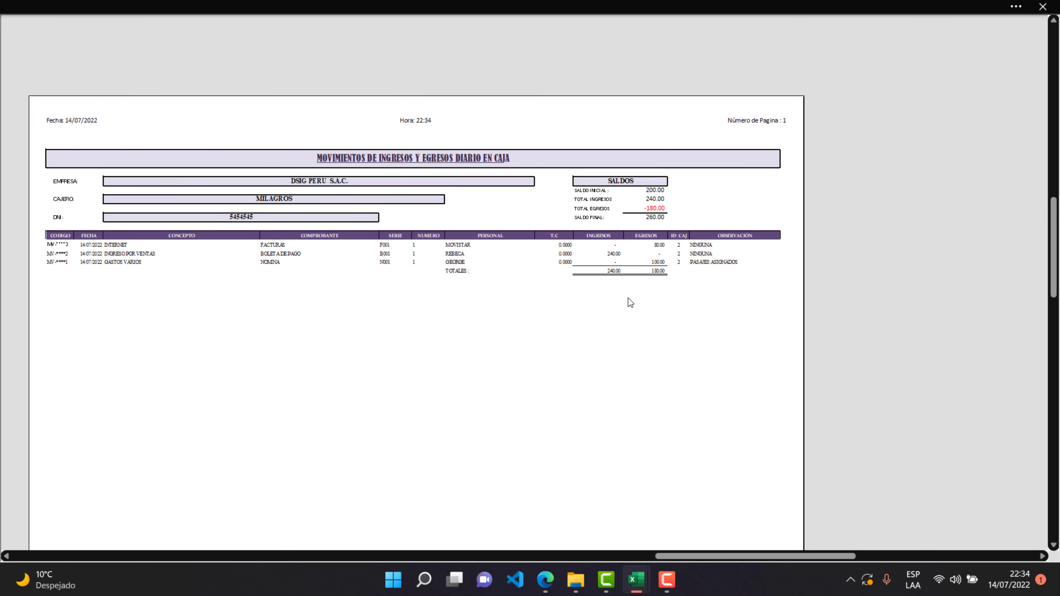
pyautogui.scroll(1, 628, 298)
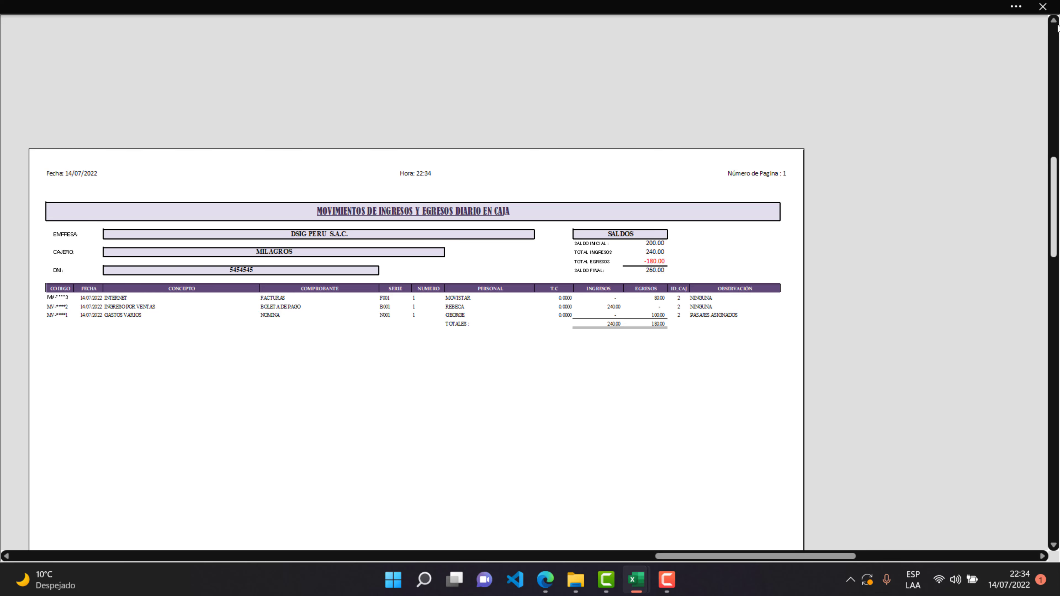
pyautogui.click(1043, 7)
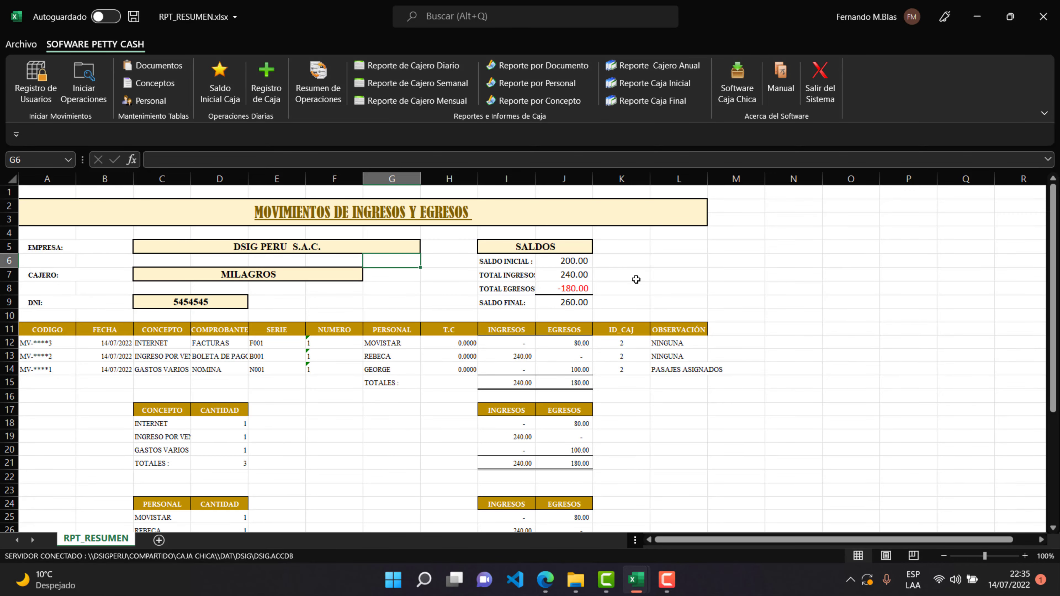
# Open the weekly cashier report query, inspect its available years and months, and close it.
pyautogui.click(401, 88)
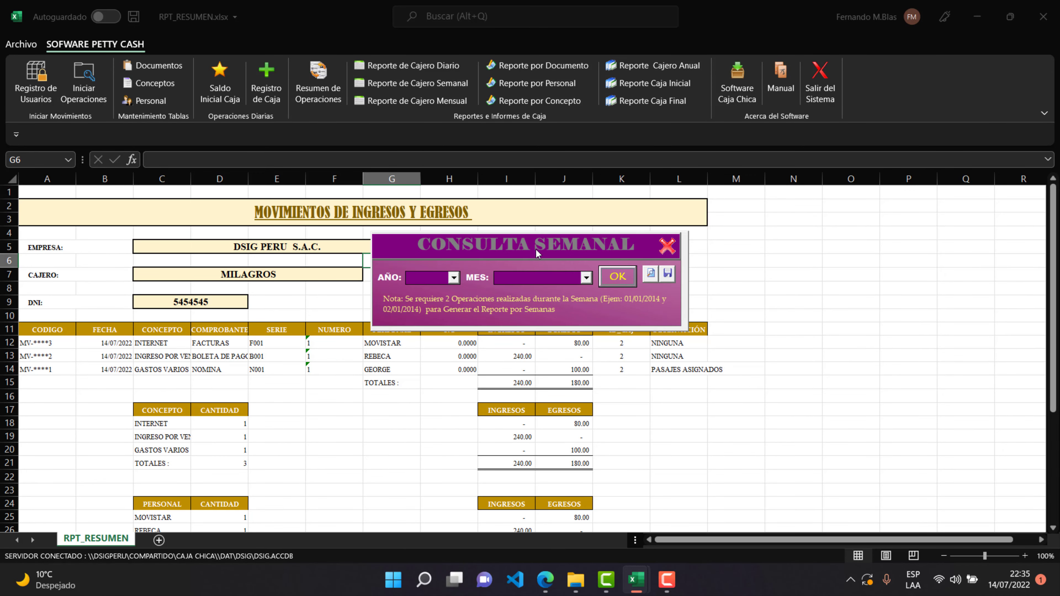
pyautogui.click(453, 277)
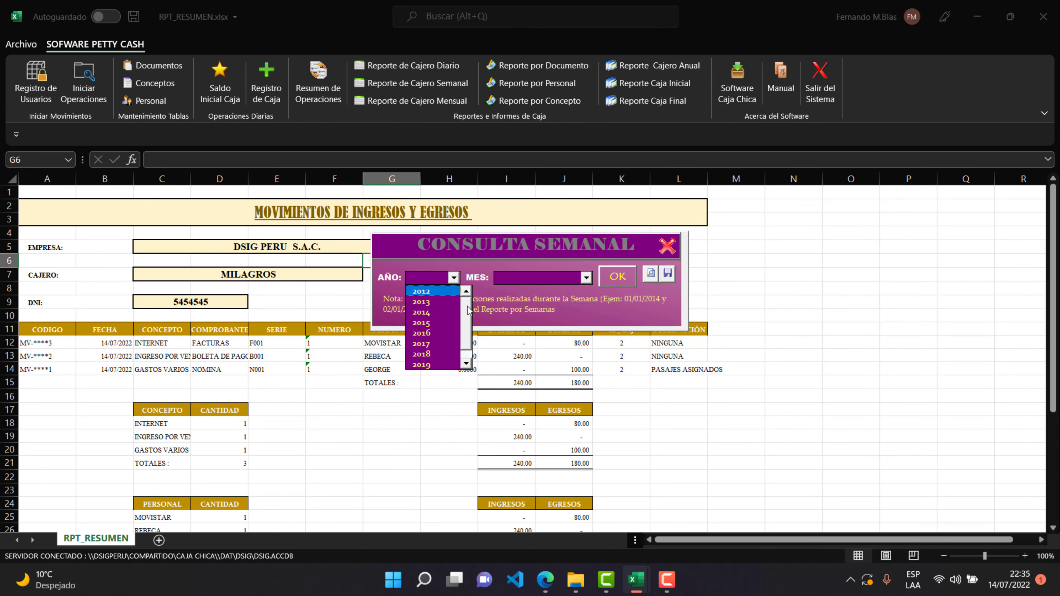
pyautogui.click(466, 291)
pyautogui.click(522, 281)
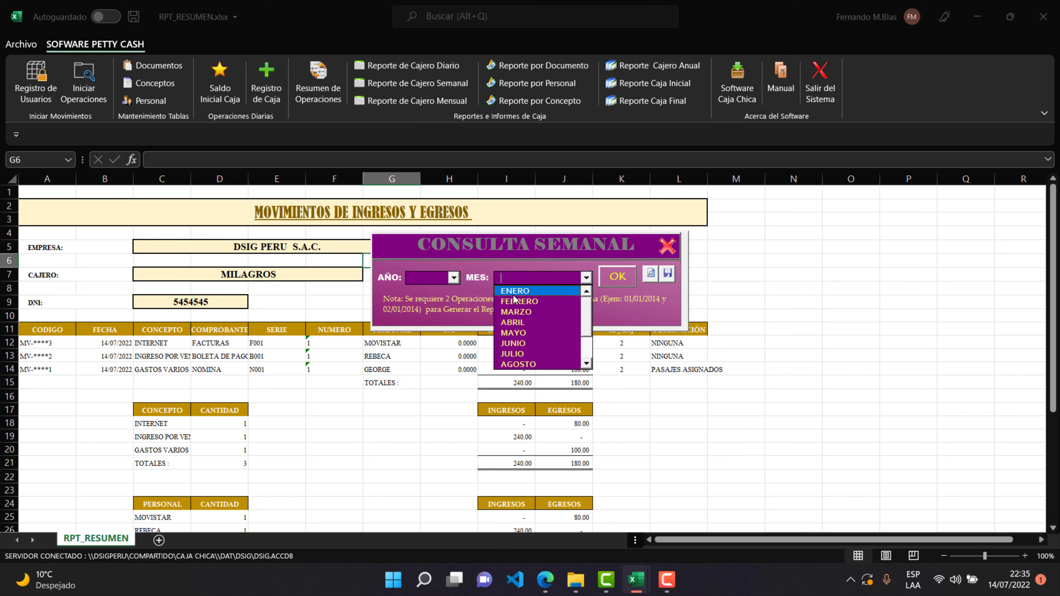
pyautogui.click(452, 304)
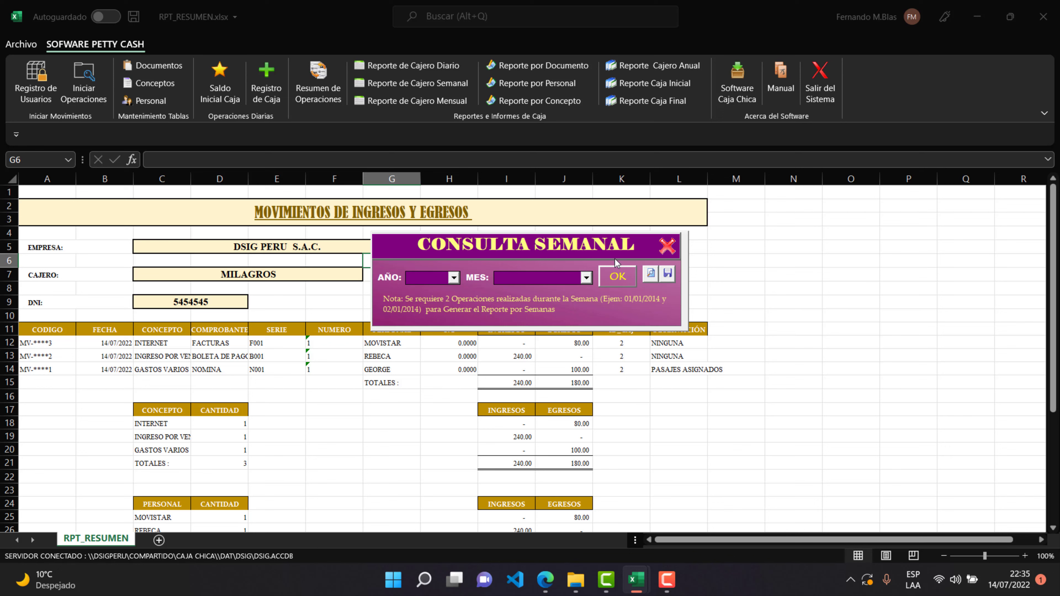
pyautogui.click(667, 247)
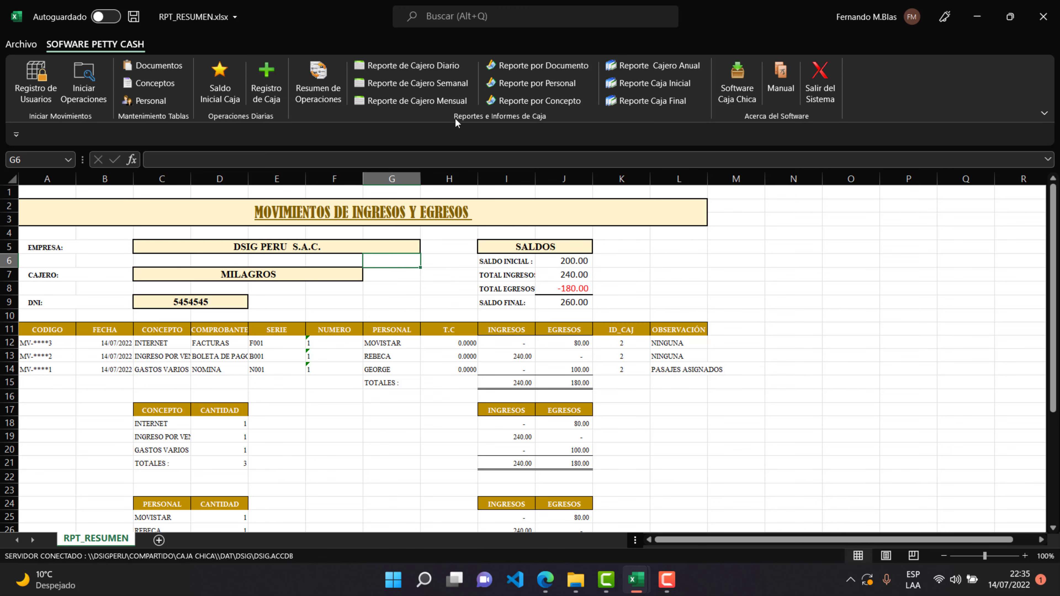
# Open the monthly cashier report query, inspect its year and month choices, and close it.
pyautogui.click(439, 104)
pyautogui.click(454, 278)
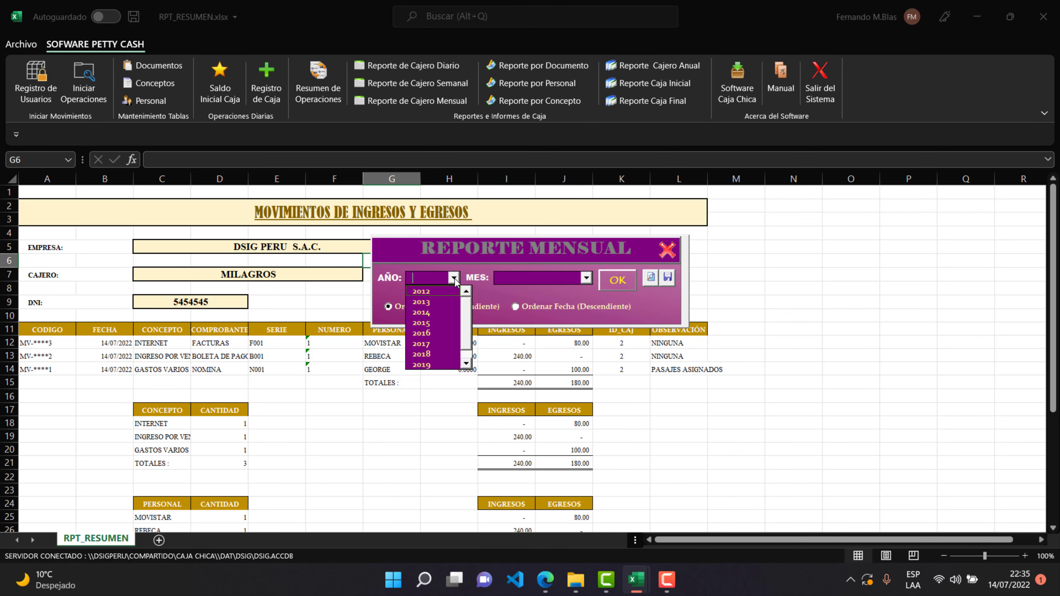
pyautogui.click(543, 279)
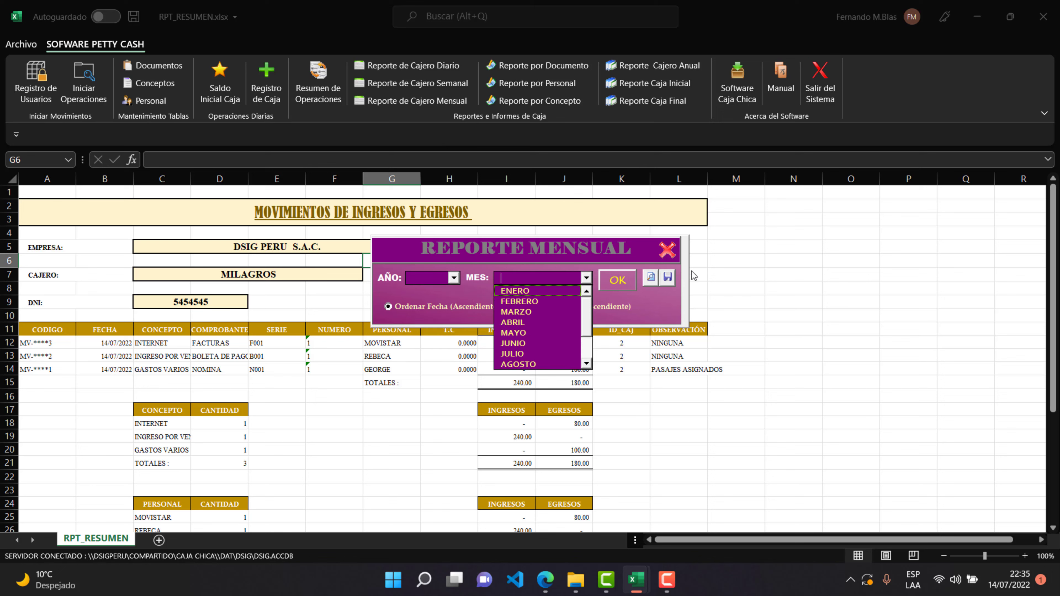
pyautogui.click(666, 249)
# Generate a preview of the document report for NOMINA from 01/07/2022 to 31/07/2022.
pyautogui.click(553, 67)
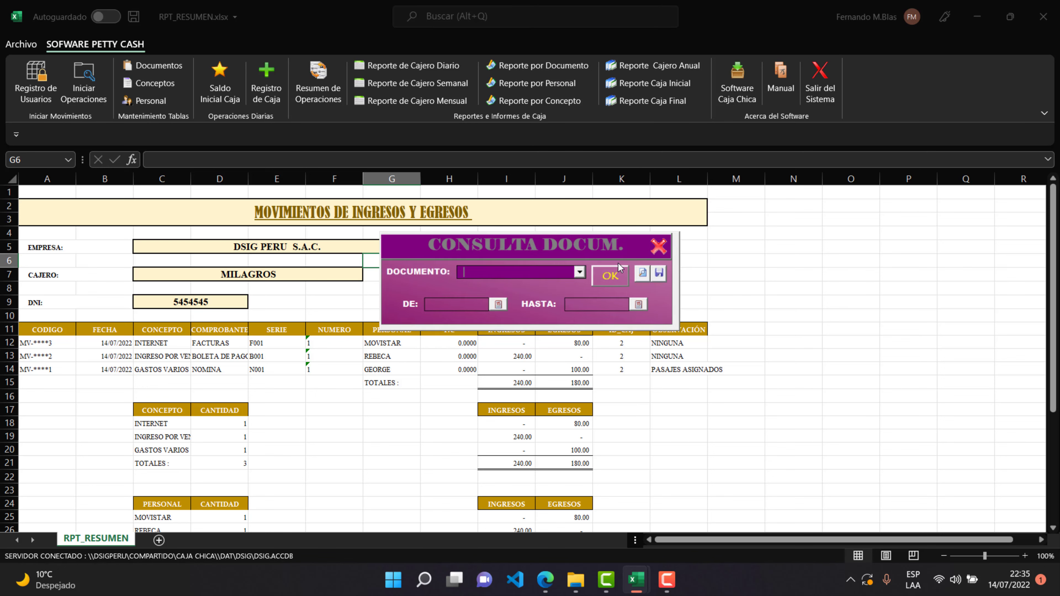
pyautogui.click(578, 272)
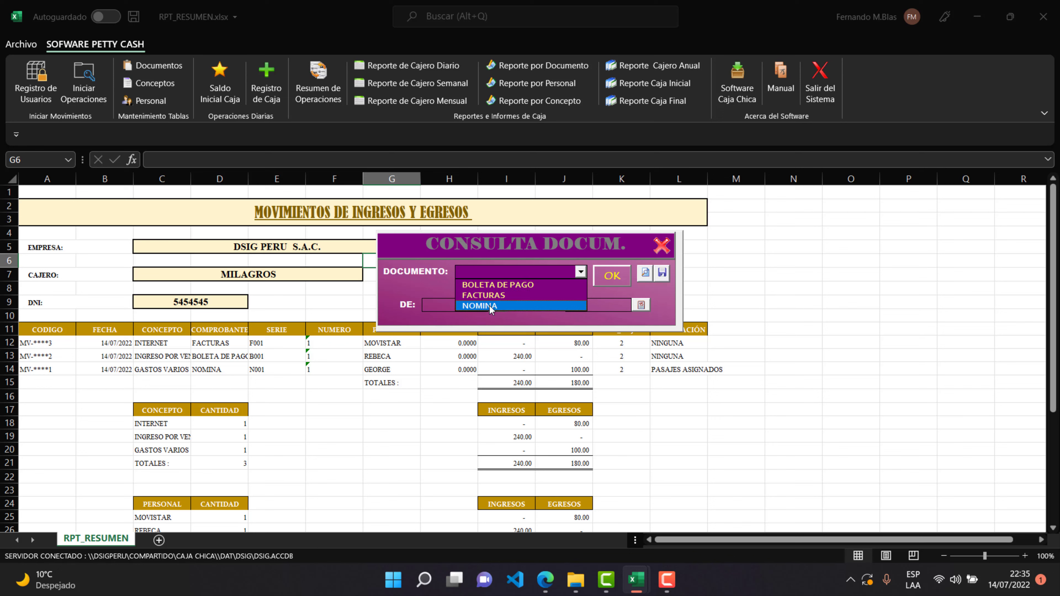
pyautogui.click(515, 307)
pyautogui.click(616, 280)
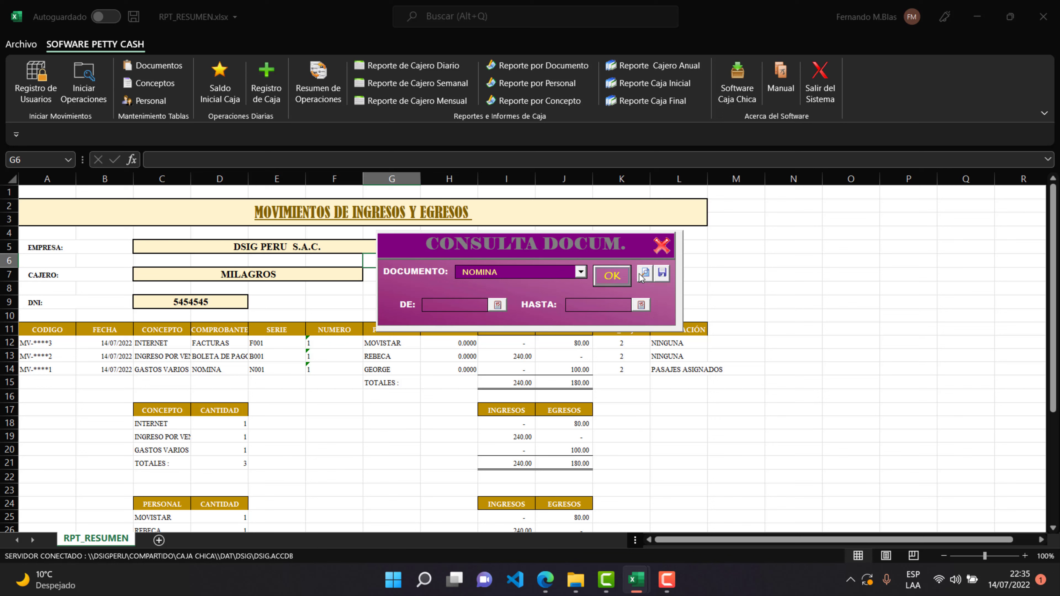
pyautogui.click(497, 305)
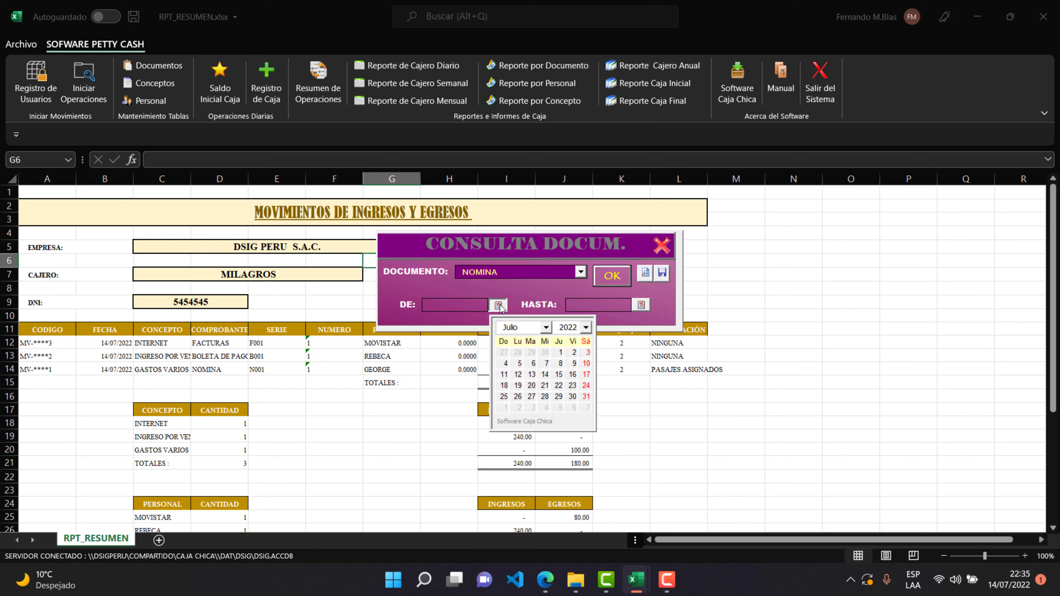
pyautogui.click(560, 352)
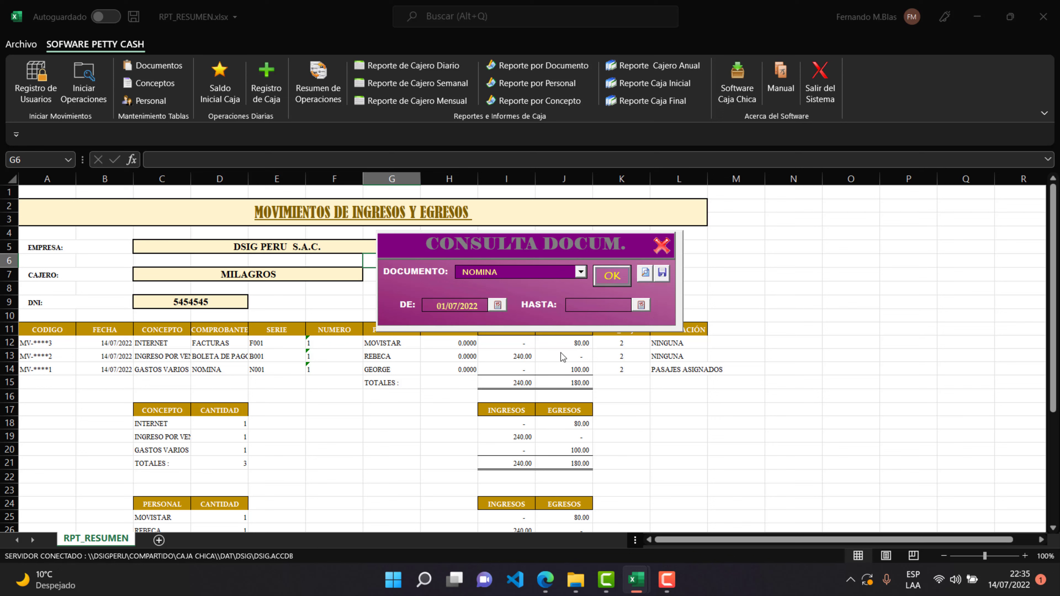
pyautogui.click(642, 306)
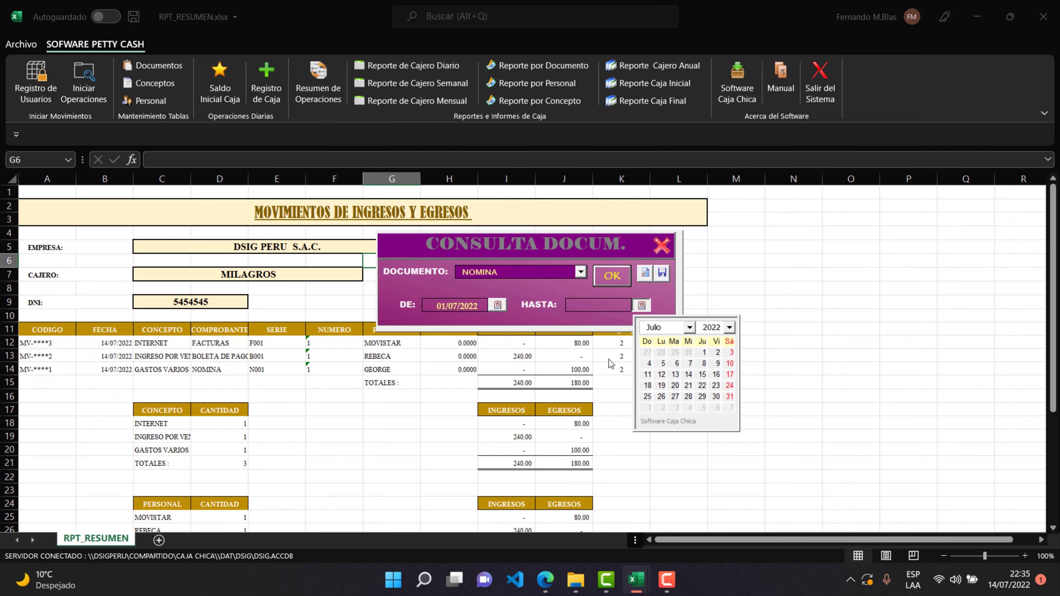
pyautogui.click(728, 400)
pyautogui.click(645, 273)
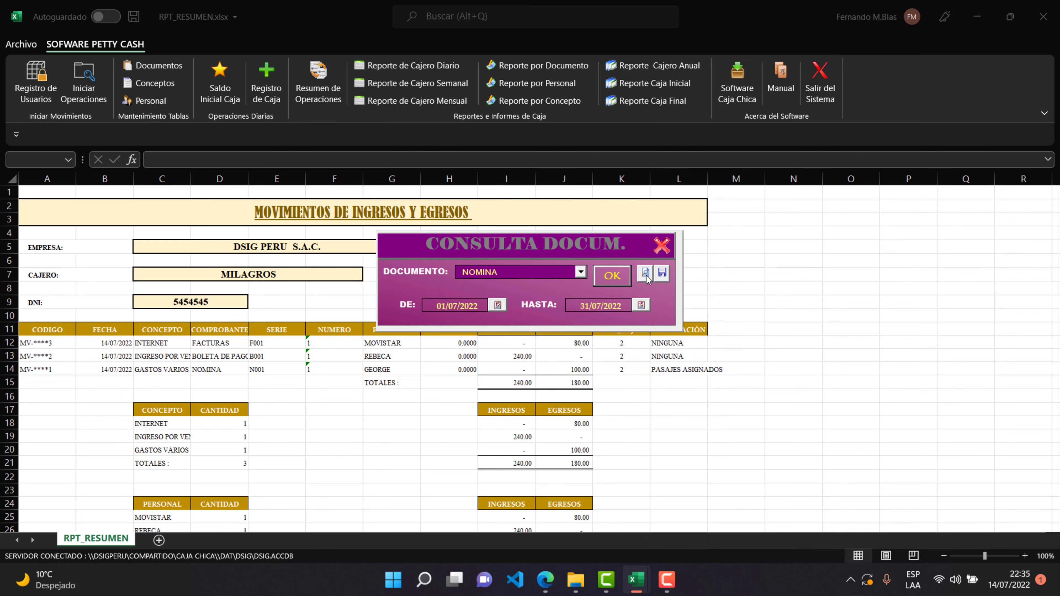
# Examine the previewed document report's header, movement line and totals, and close the preview.
pyautogui.scroll(2, 552, 321)
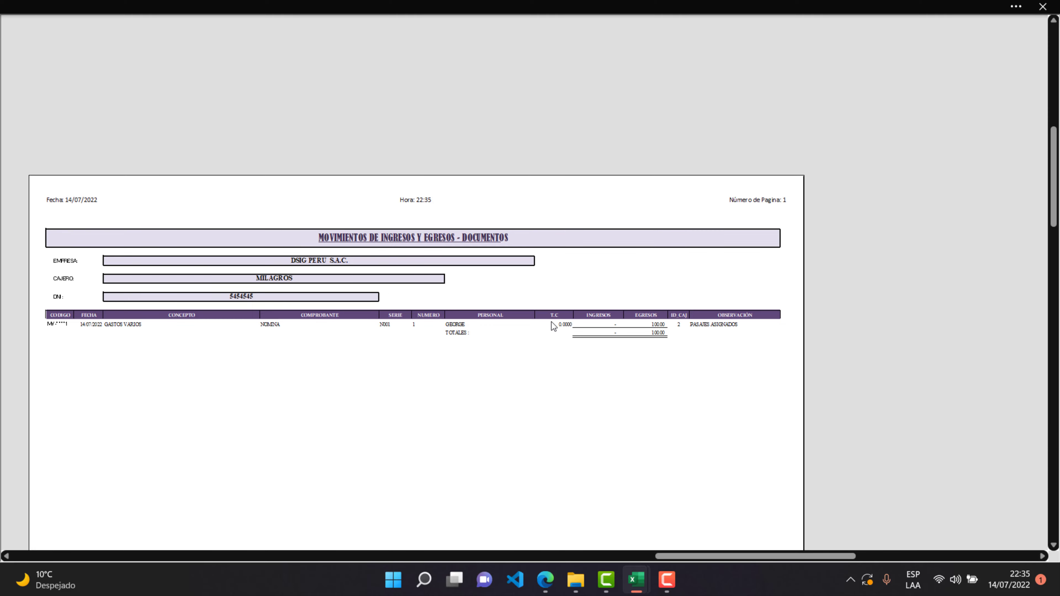
pyautogui.scroll(-3, 551, 322)
pyautogui.scroll(-3, 551, 321)
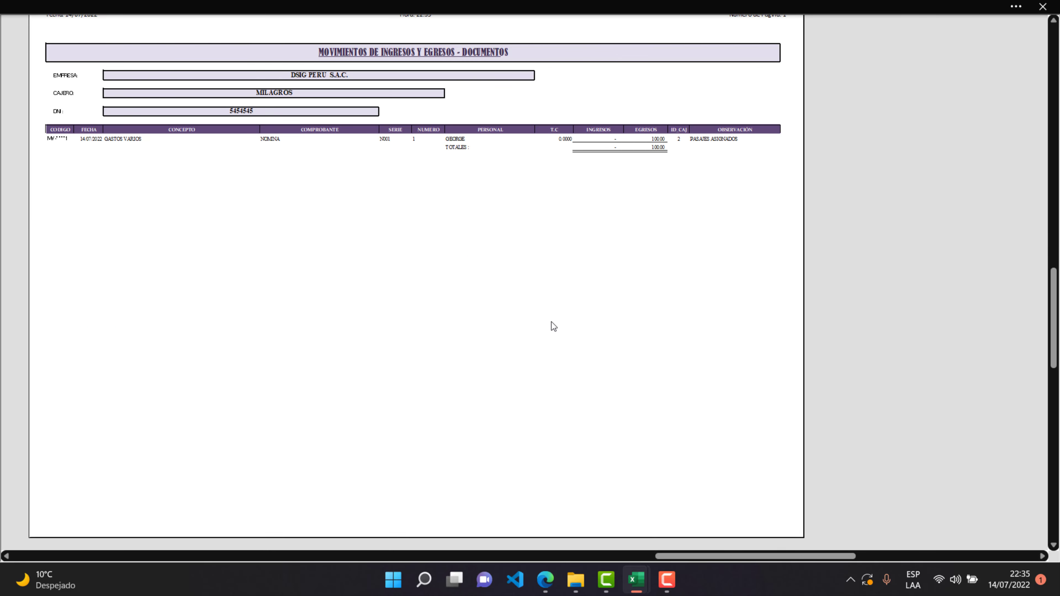
pyautogui.scroll(5, 552, 323)
pyautogui.scroll(-4, 554, 331)
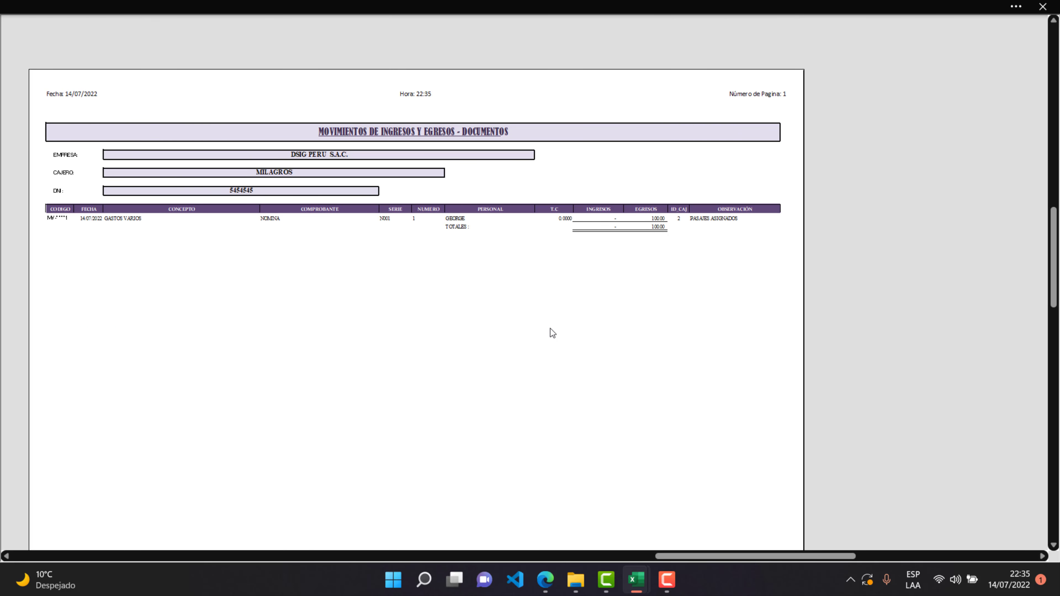
pyautogui.click(1042, 6)
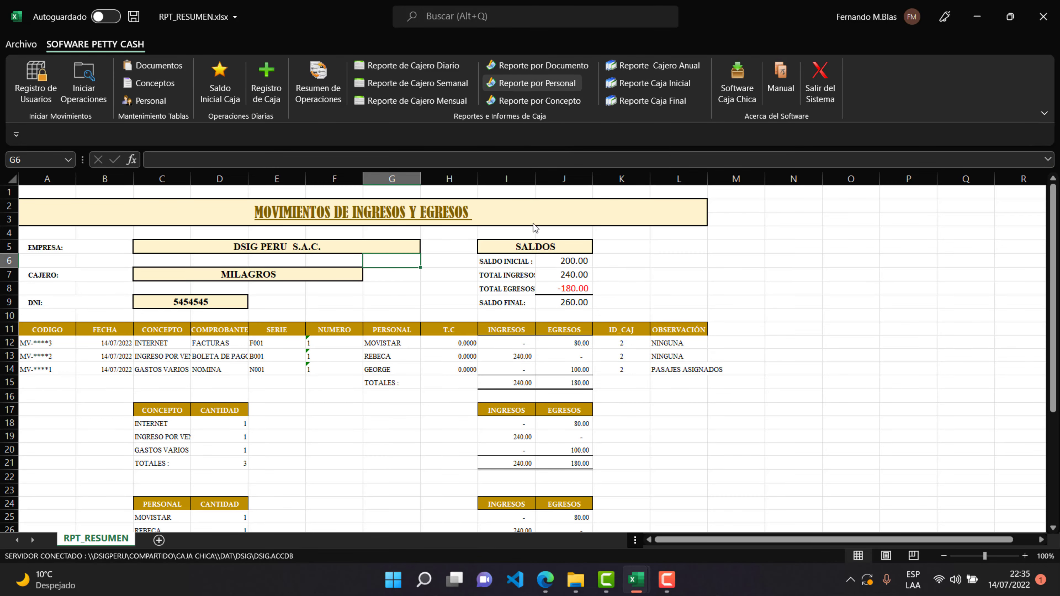
# Generate a personnel report preview for the employee linked to the N001 NOMINA voucher, using a July 2022 date range.
pyautogui.click(536, 86)
pyautogui.click(564, 272)
pyautogui.click(539, 285)
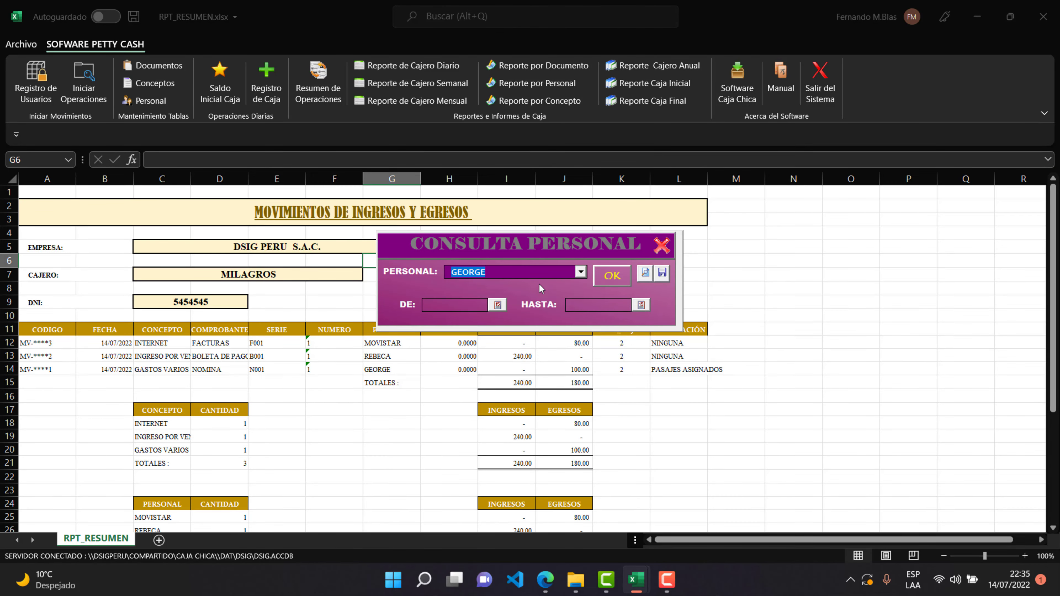
pyautogui.click(503, 304)
pyautogui.click(556, 350)
pyautogui.click(640, 305)
pyautogui.click(721, 403)
pyautogui.click(623, 279)
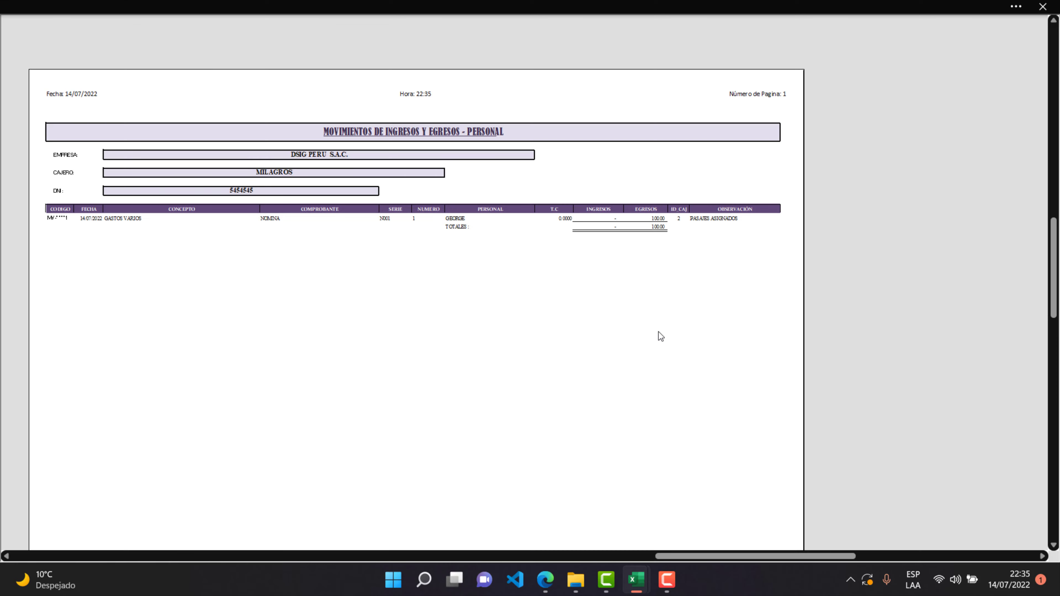
# Examine the personnel report's movement and totals, and close the preview.
pyautogui.scroll(1, 609, 280)
pyautogui.scroll(3, 556, 240)
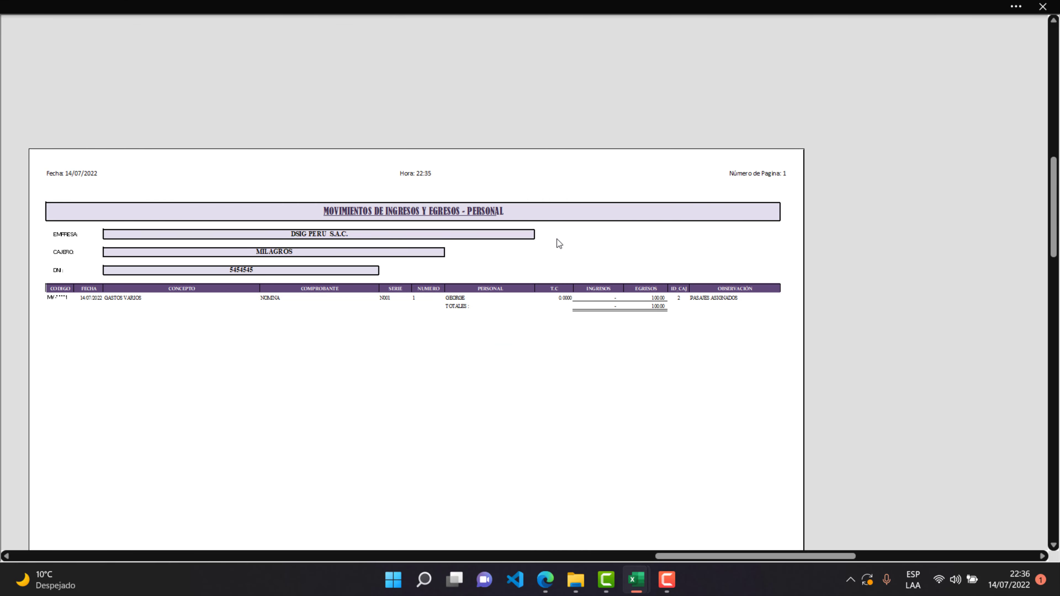
pyautogui.scroll(-4, 555, 237)
pyautogui.click(1044, 7)
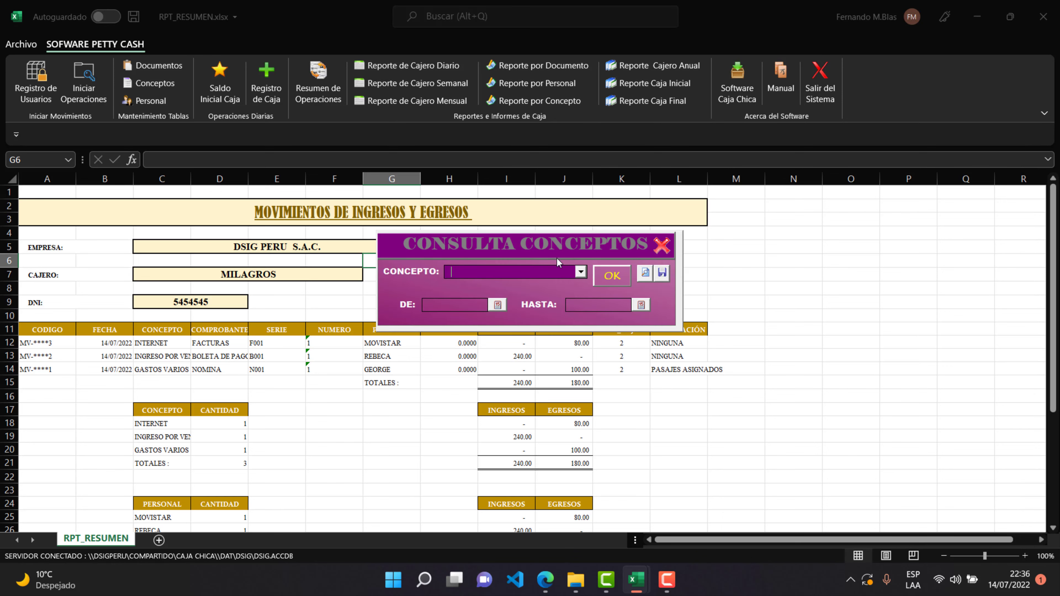
# Generate a concept report preview for GASTOS VARIOS from 01/07/2022 to 04/08/2022, check its movement line, and close the preview.
pyautogui.click(572, 271)
pyautogui.click(538, 283)
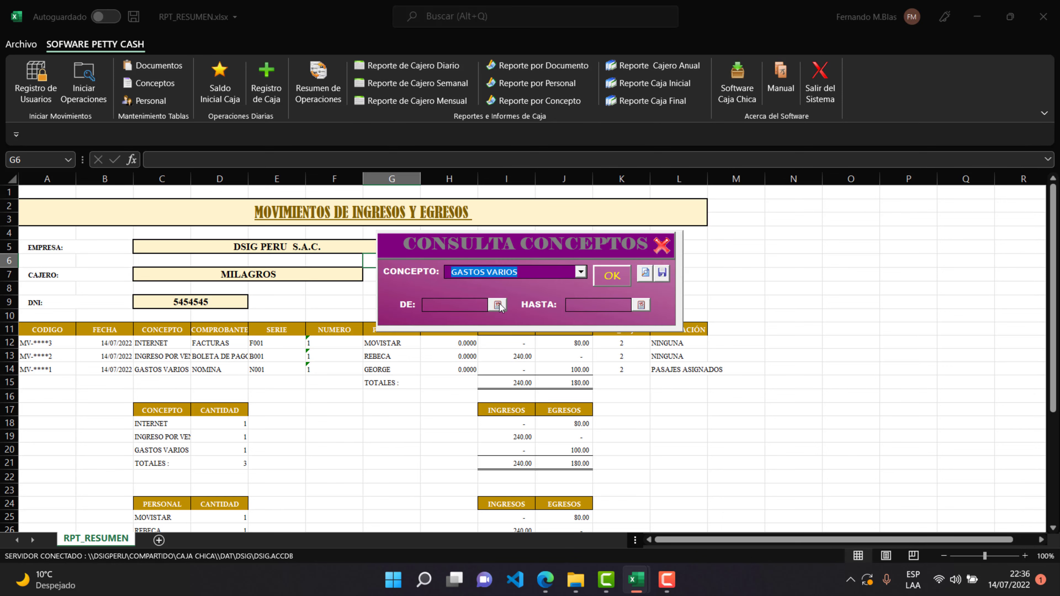
pyautogui.click(498, 305)
pyautogui.click(560, 351)
pyautogui.click(641, 304)
pyautogui.click(689, 407)
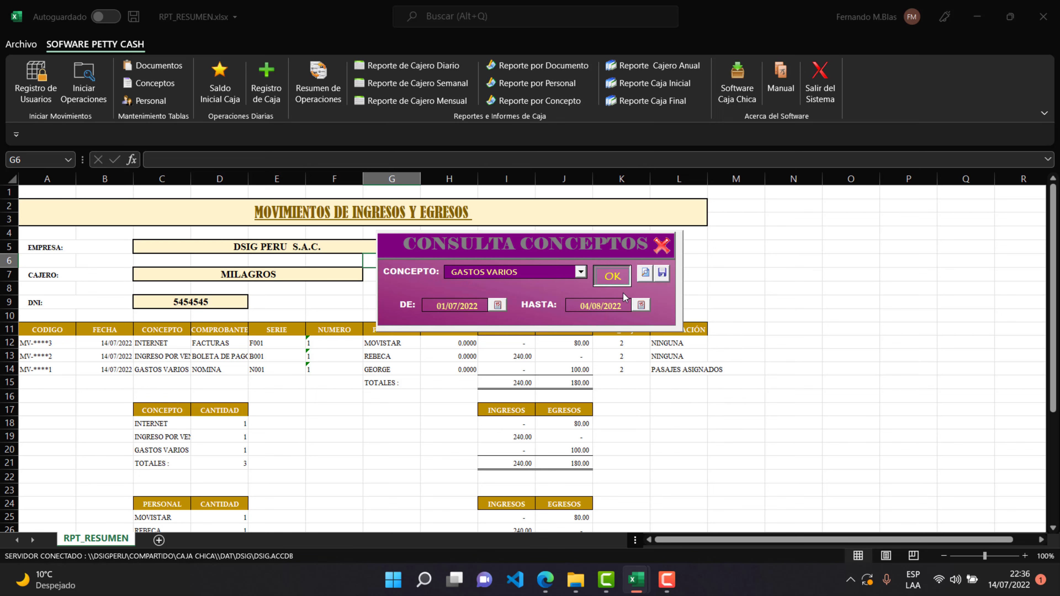
pyautogui.click(645, 278)
pyautogui.click(645, 275)
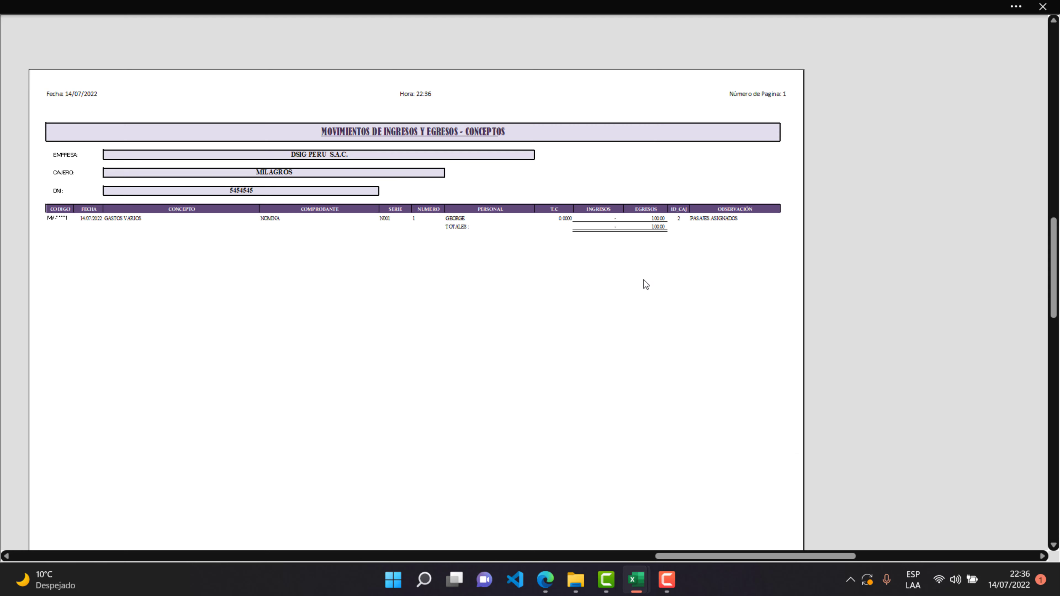
pyautogui.click(585, 287)
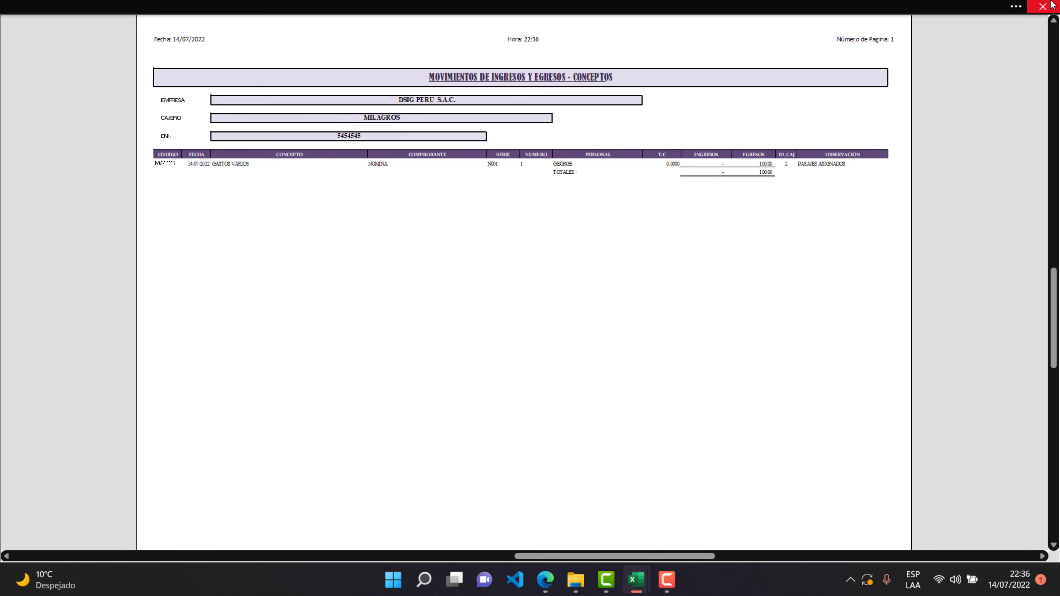
pyautogui.click(1043, 6)
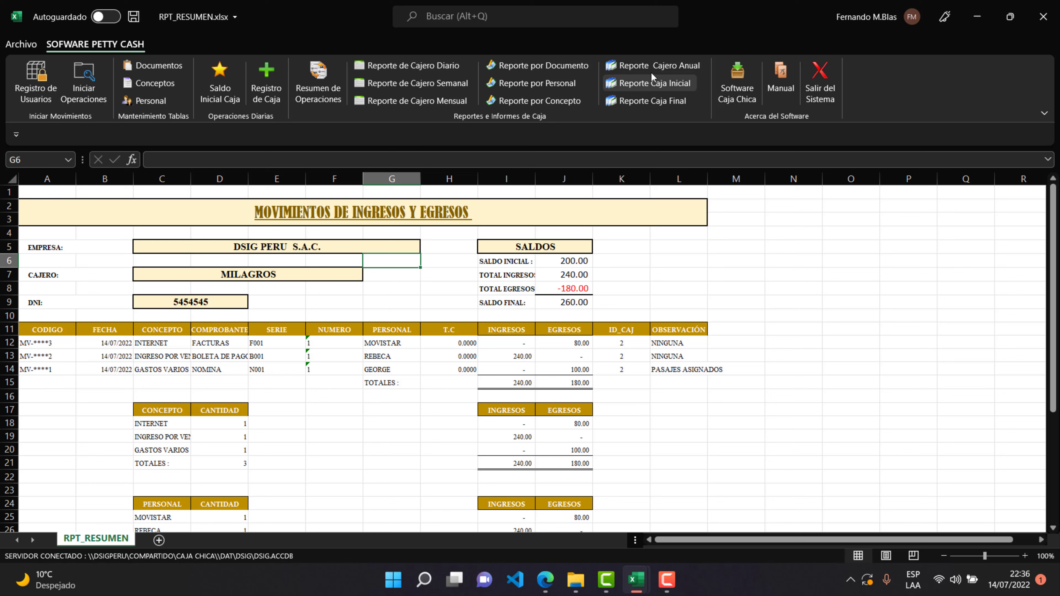
# Generate an annual cashier report preview for the date range 01/07/2022 to 31/07/2022 in ascending date order, and close the preview.
pyautogui.click(645, 64)
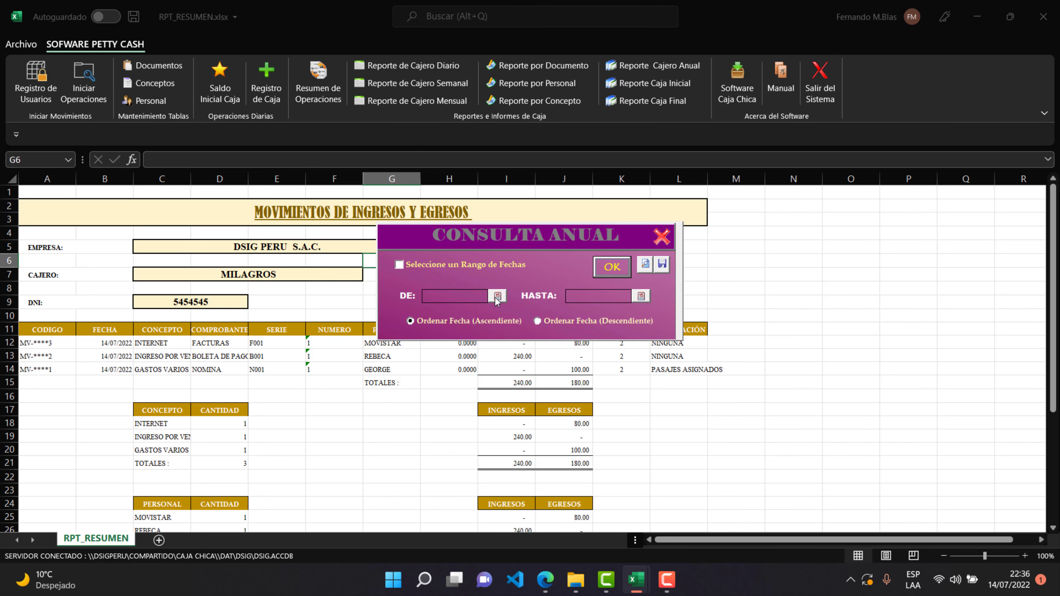
pyautogui.click(421, 269)
pyautogui.click(502, 297)
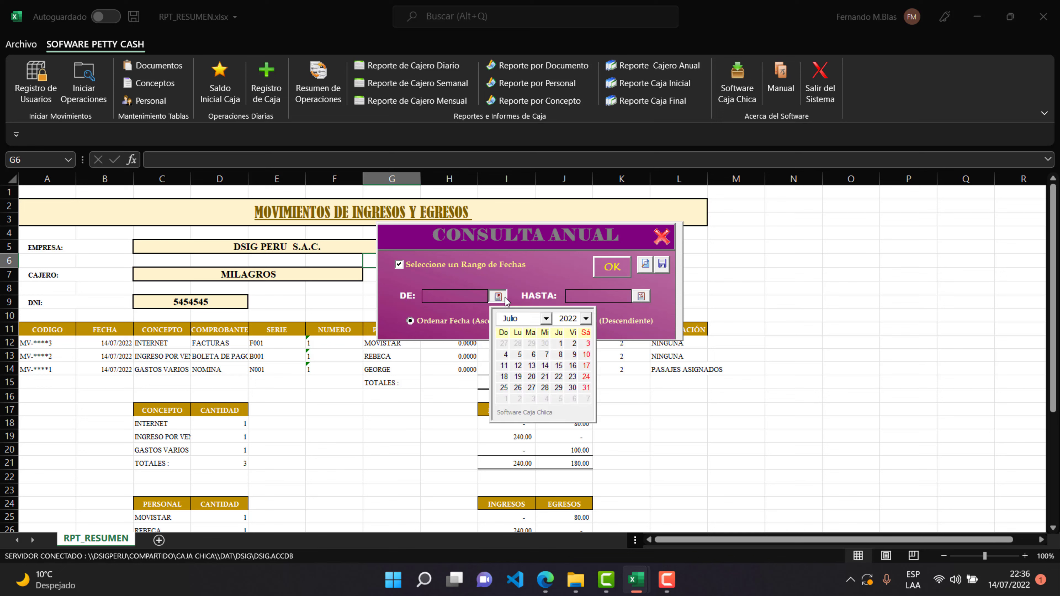
pyautogui.click(560, 343)
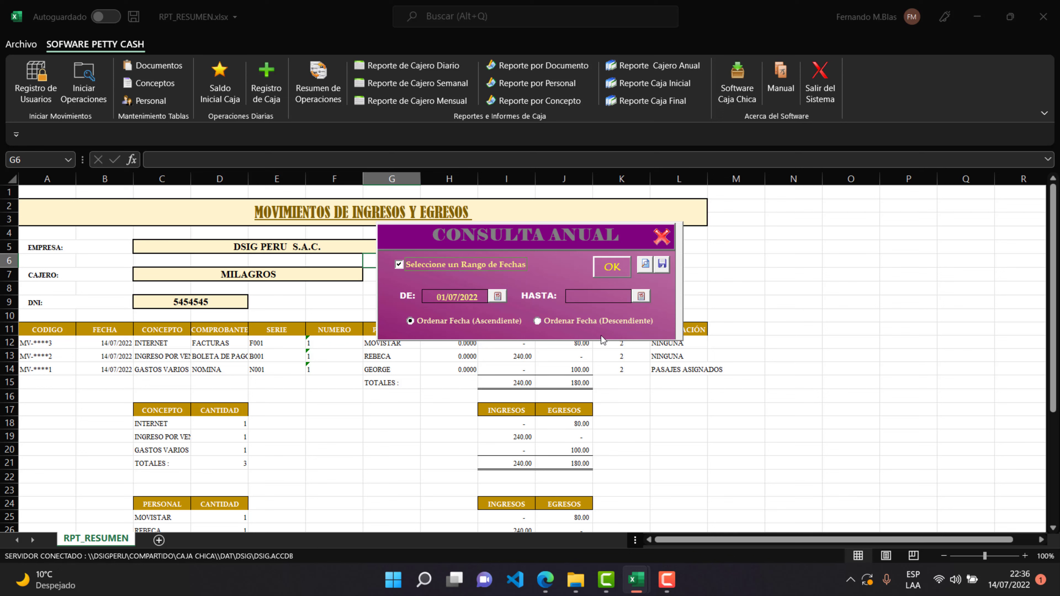
pyautogui.click(642, 298)
pyautogui.click(728, 388)
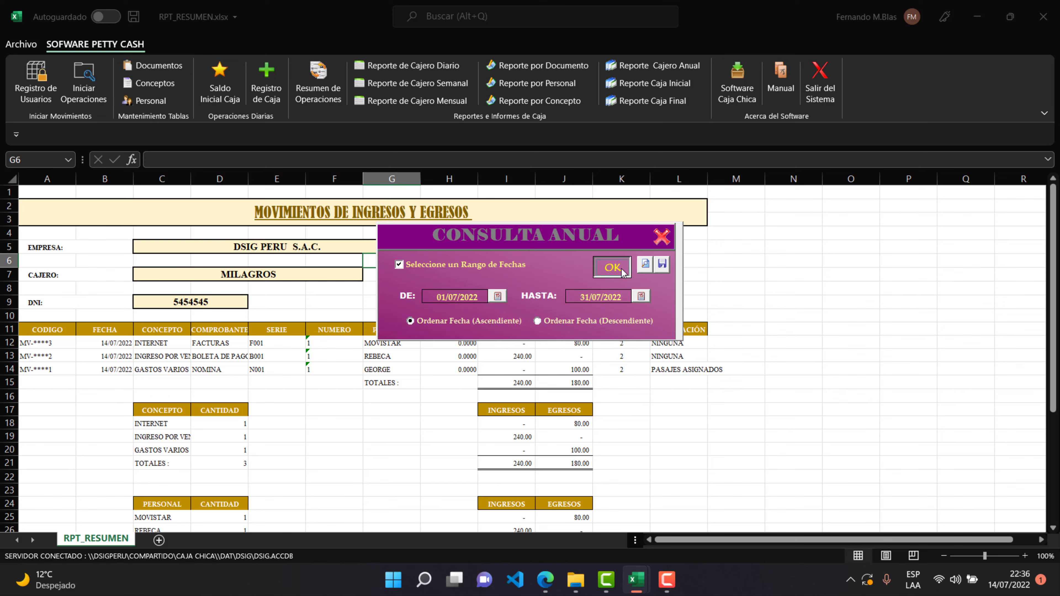
pyautogui.click(644, 265)
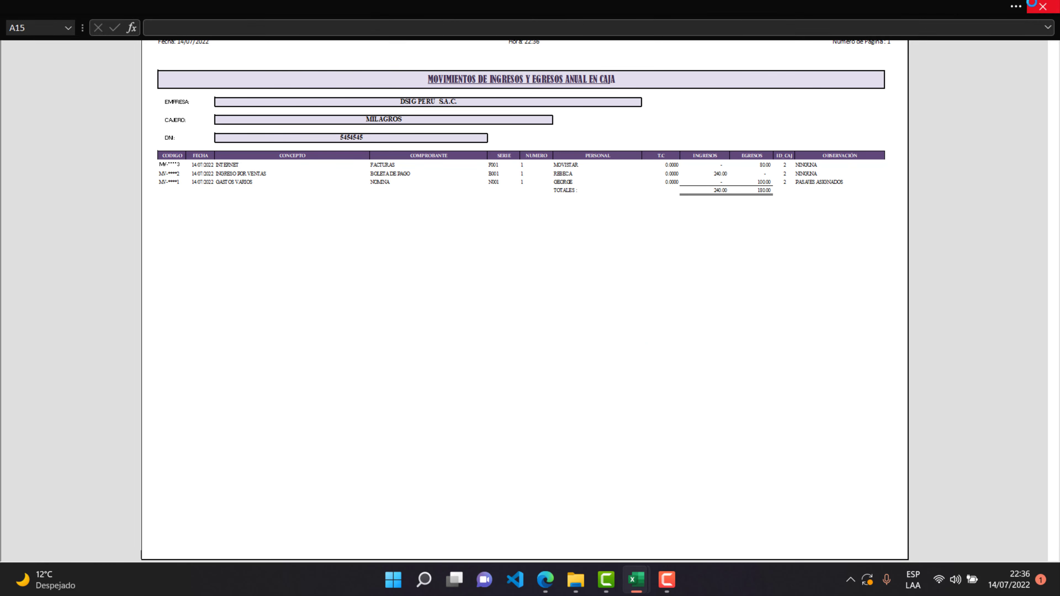
pyautogui.click(1032, 4)
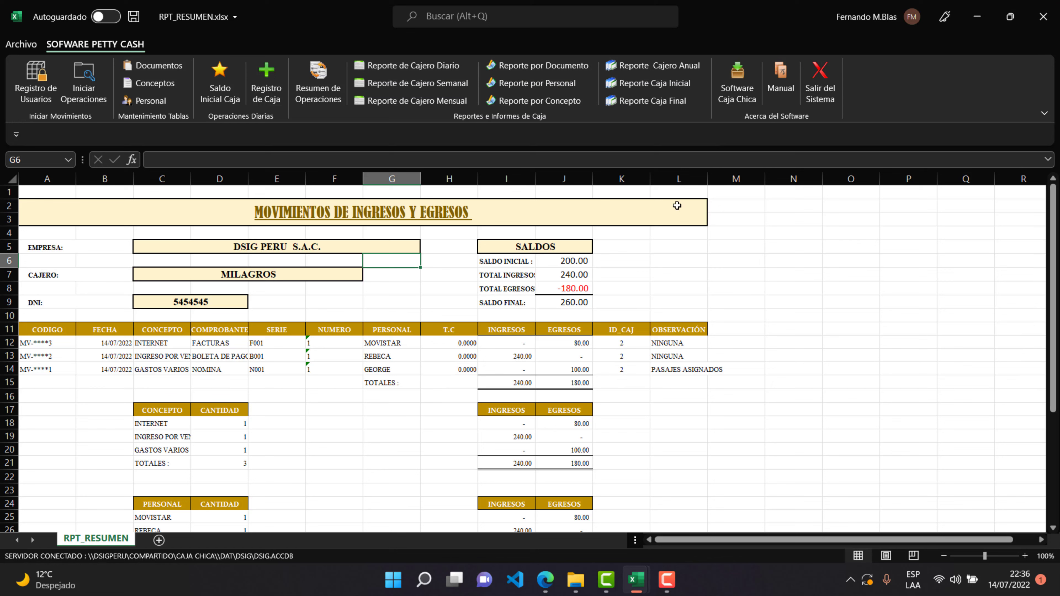